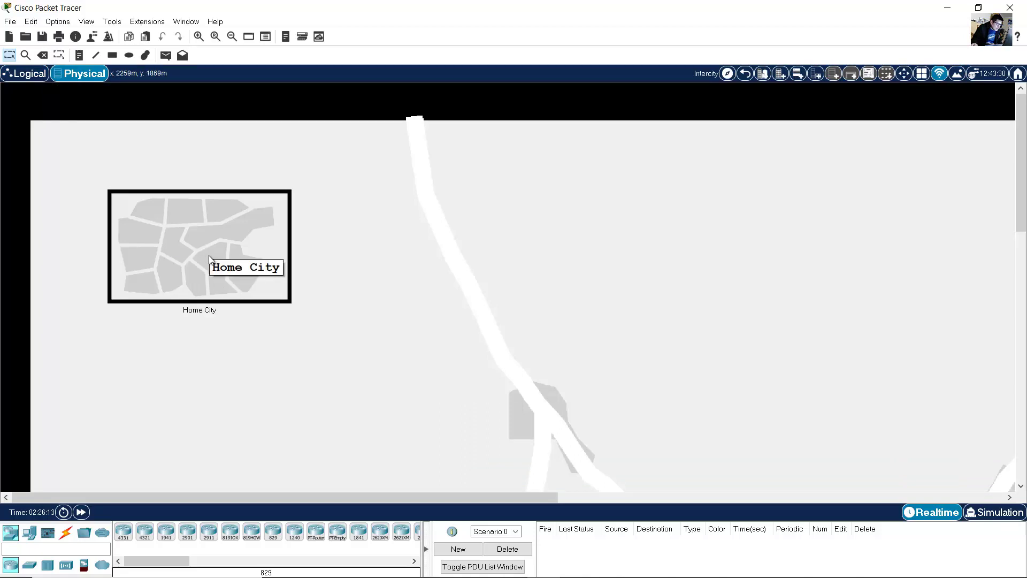
Go through Home City and the Corporate Office into the Main Wiring Closet
click(192, 238)
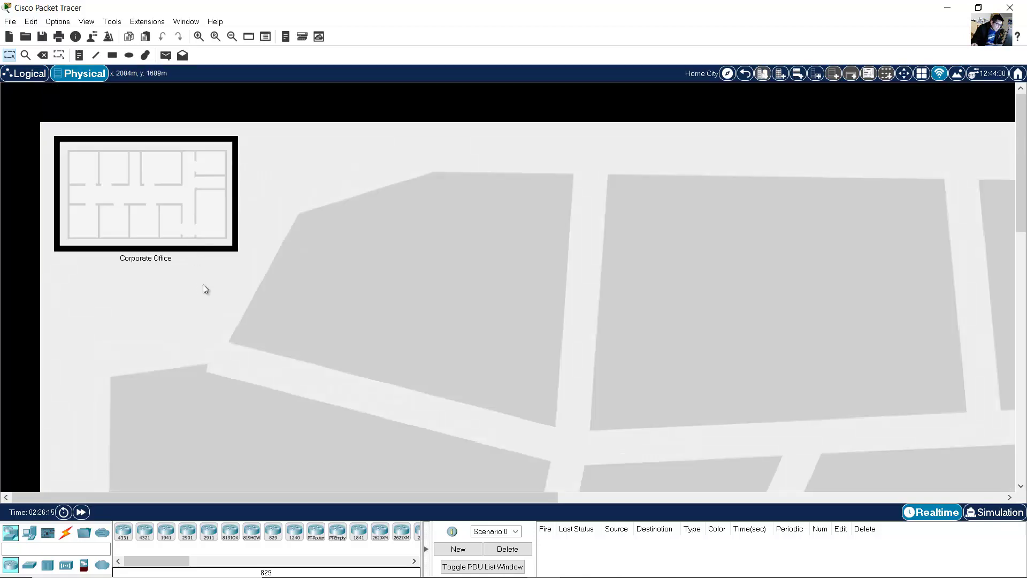
click(154, 204)
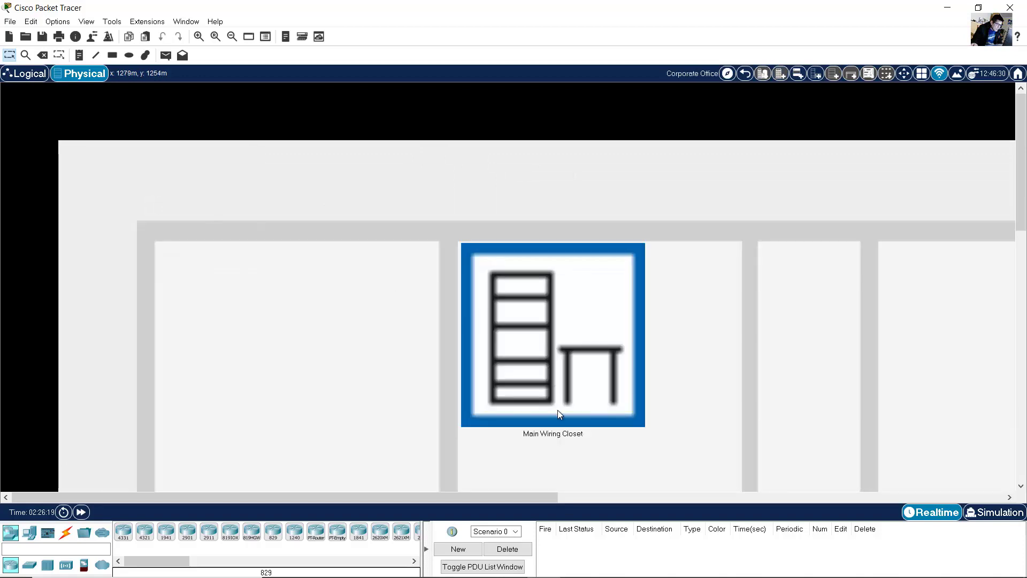
click(231, 39)
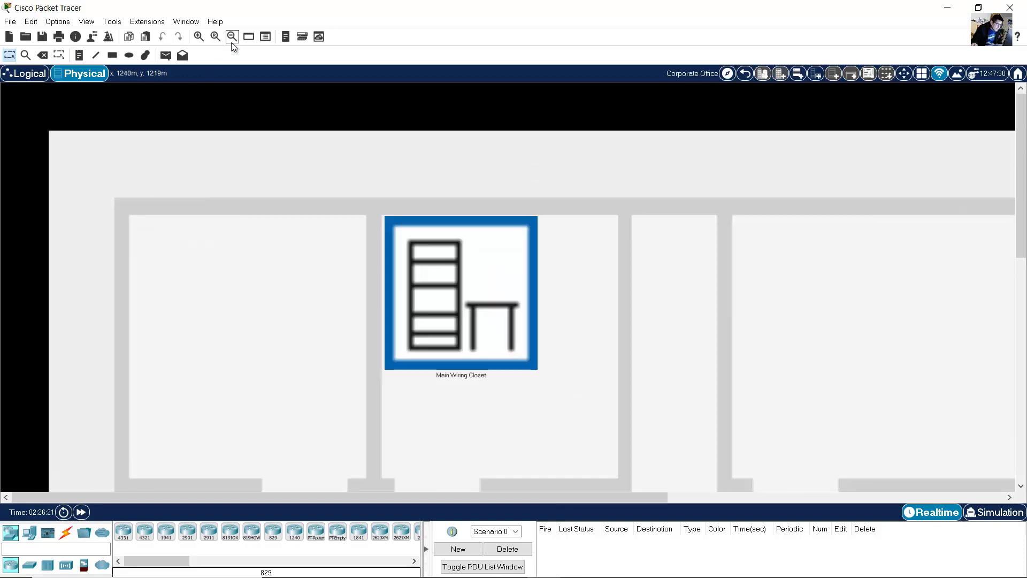
click(232, 38)
click(231, 39)
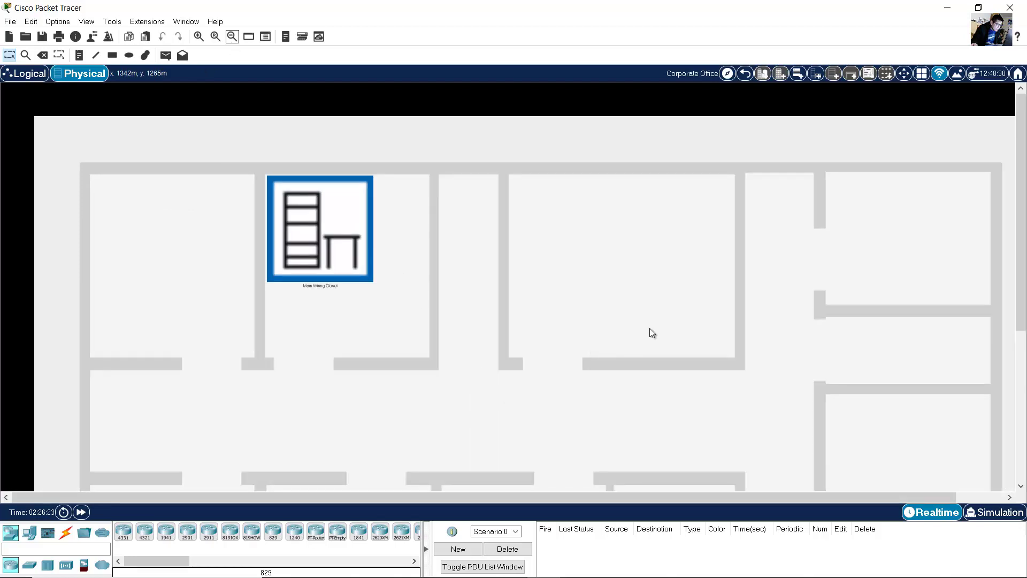
scroll(985, 196, down, 3)
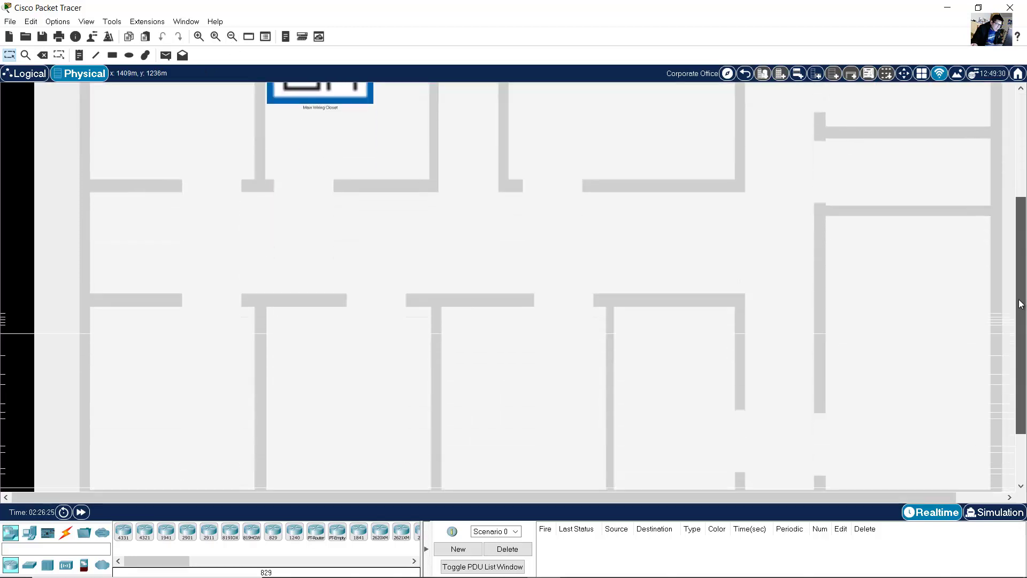
scroll(986, 196, up, 3)
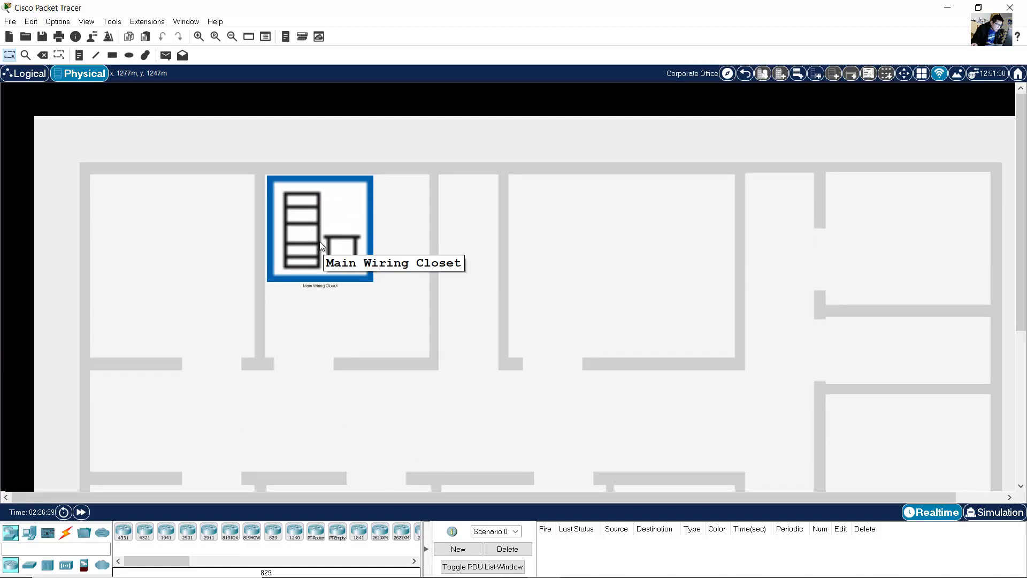
click(326, 242)
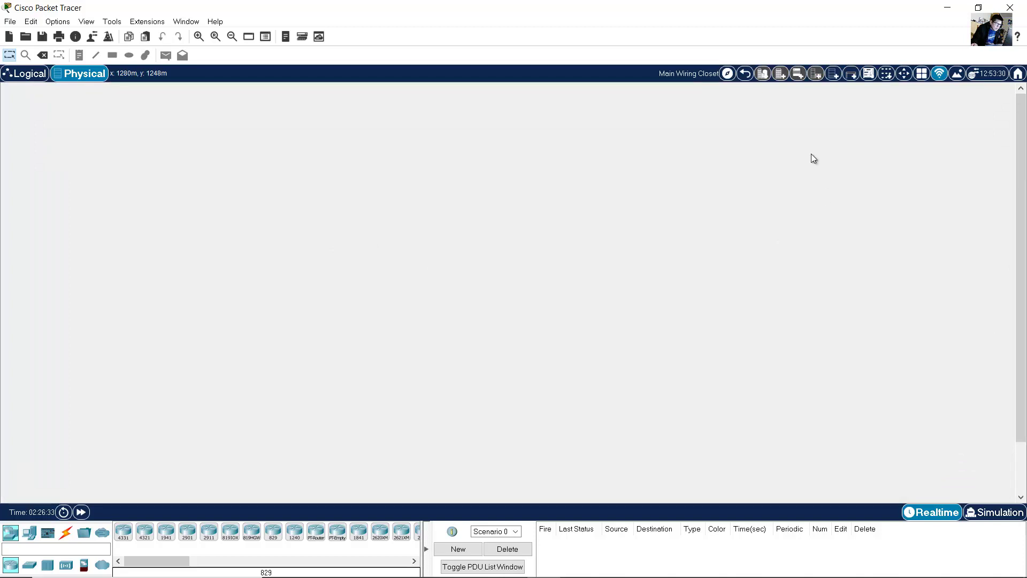
Add a rack and a table to the empty Main Wiring Closet
click(834, 81)
click(835, 75)
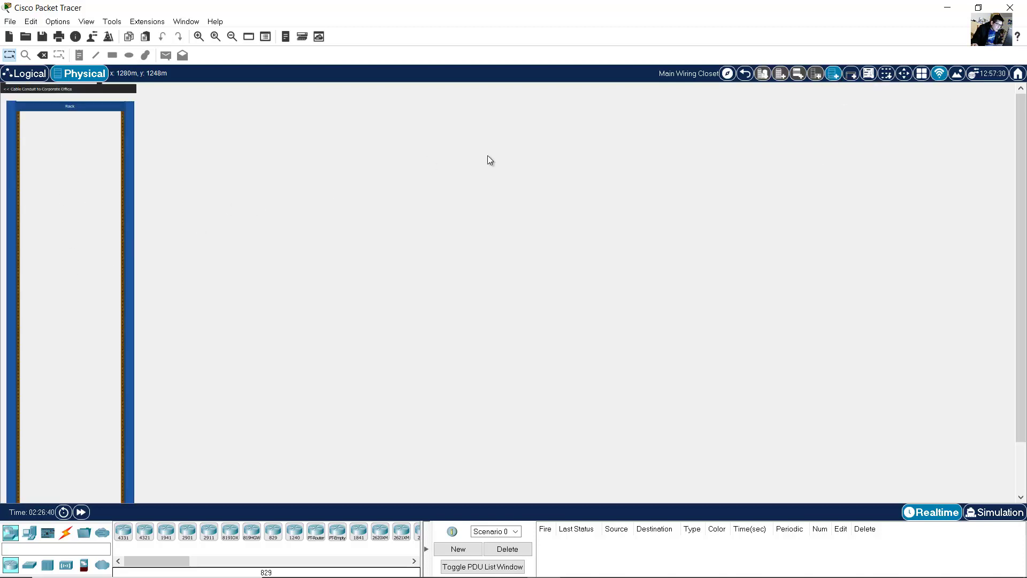
click(852, 76)
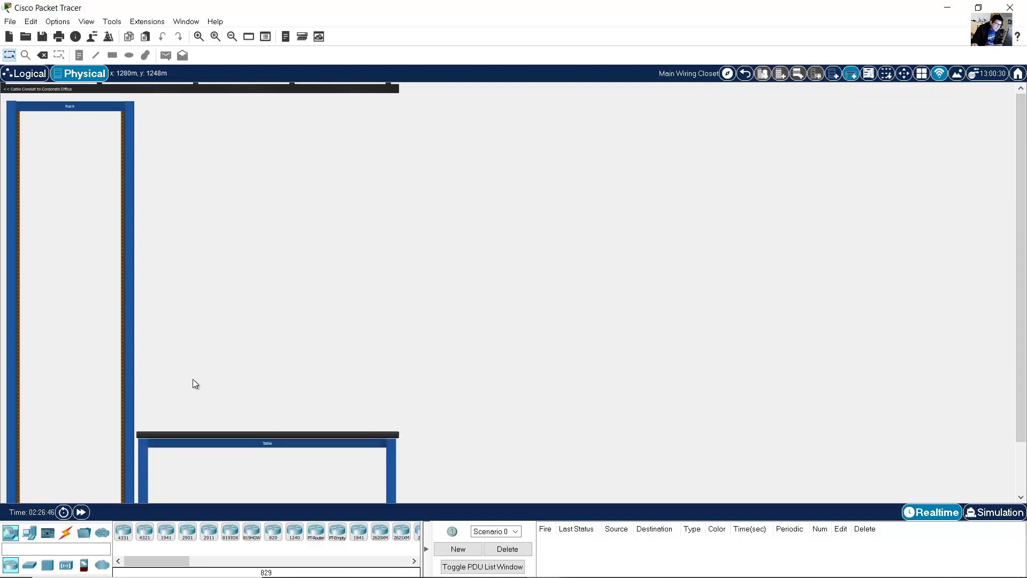
Mount a 4321 router in the rack and move the power distribution device higher up, leaving a gap above the router
scroll(195, 384, down, 1)
click(198, 36)
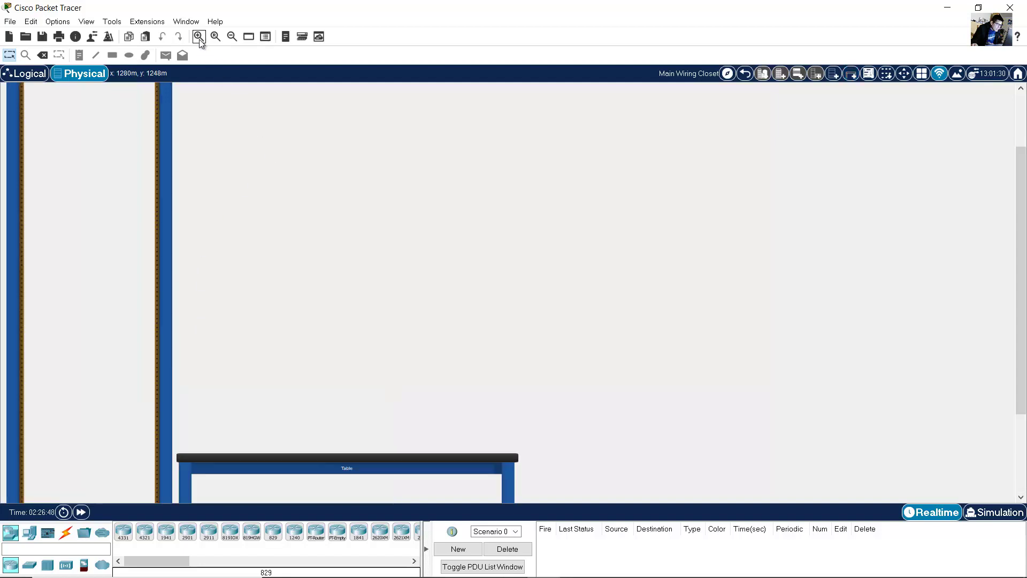
click(199, 36)
click(199, 36)
scroll(400, 274, down, 5)
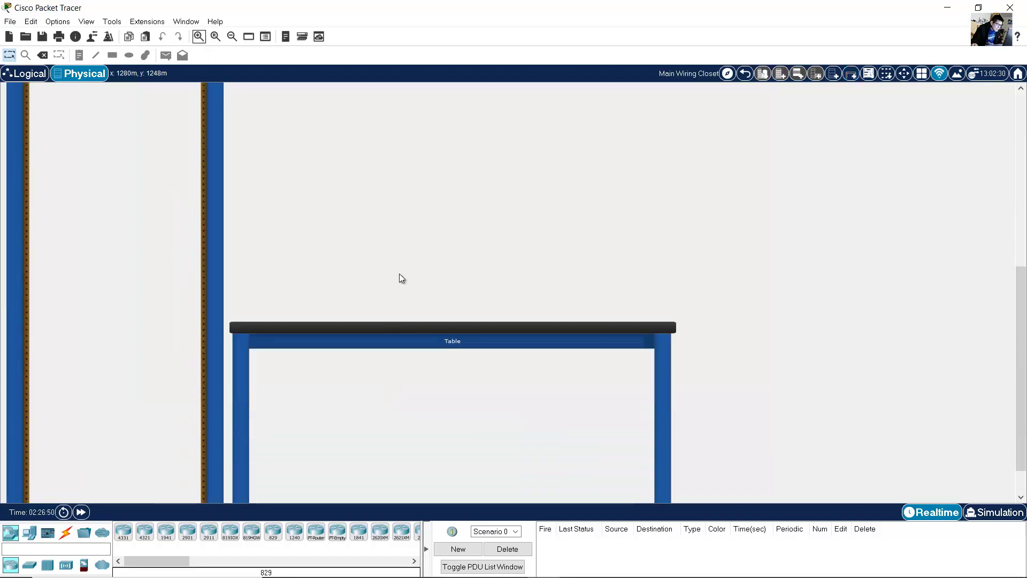
scroll(399, 274, up, 2)
scroll(400, 278, up, 1)
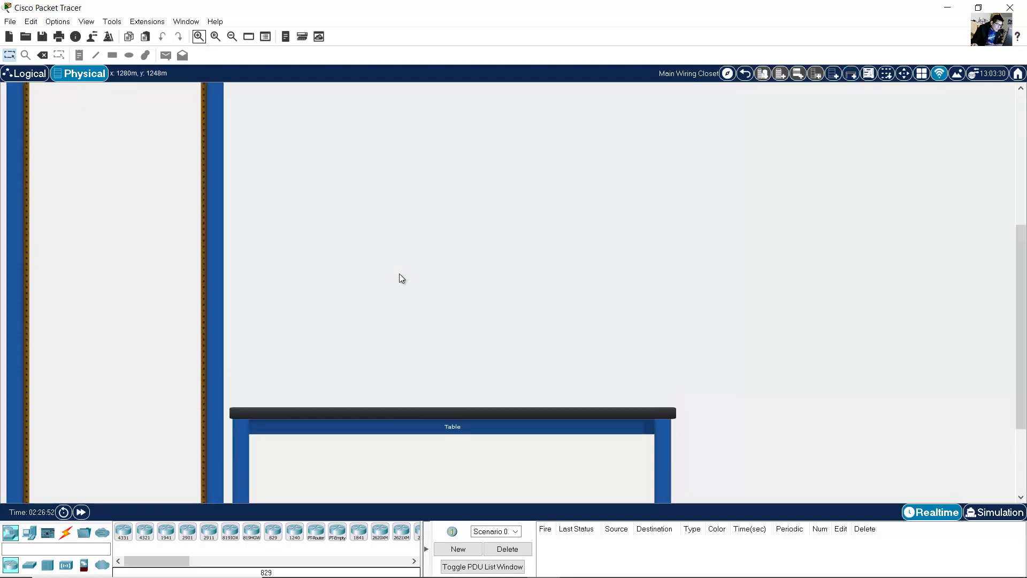
scroll(399, 277, down, 1)
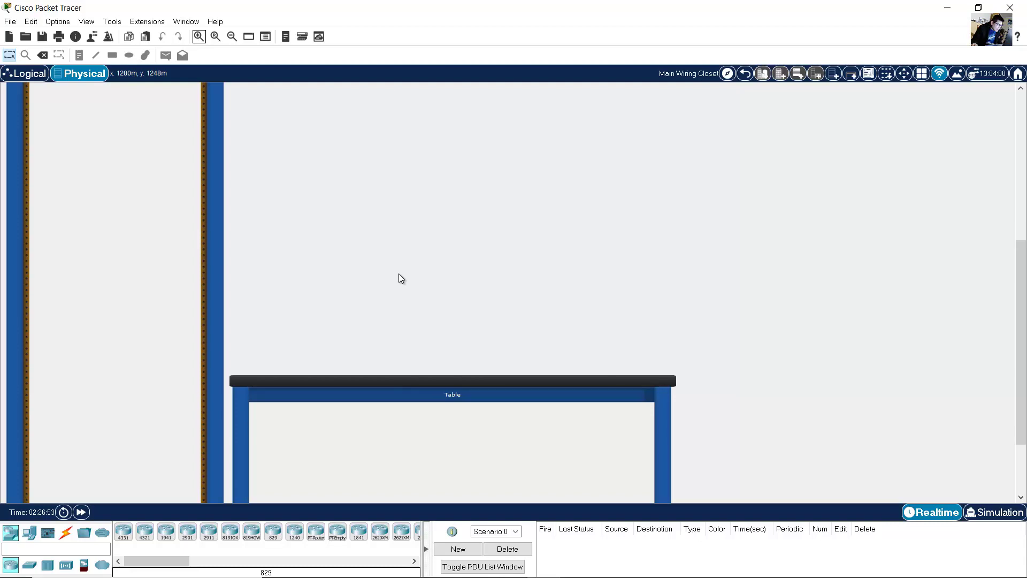
click(145, 535)
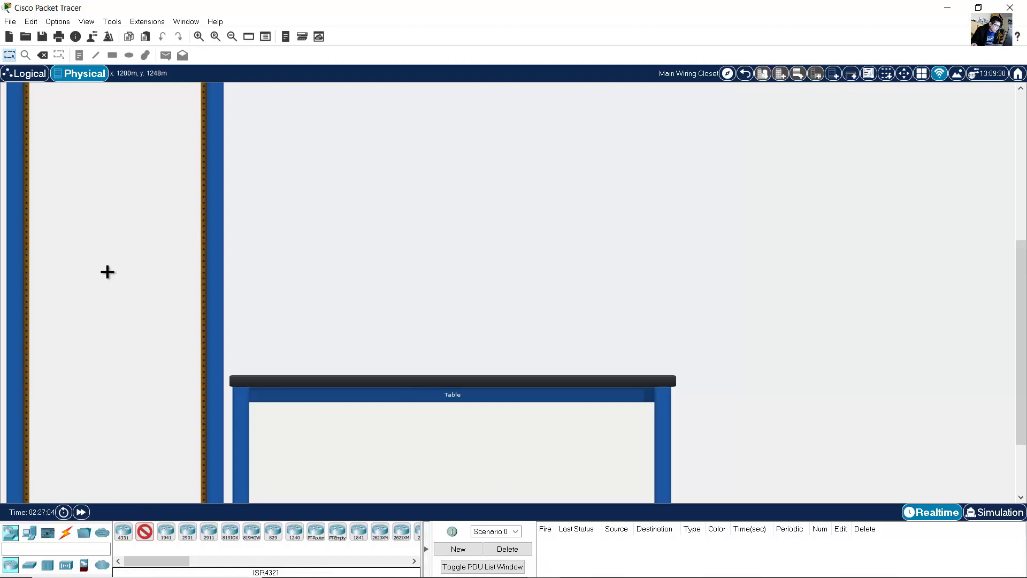
click(104, 200)
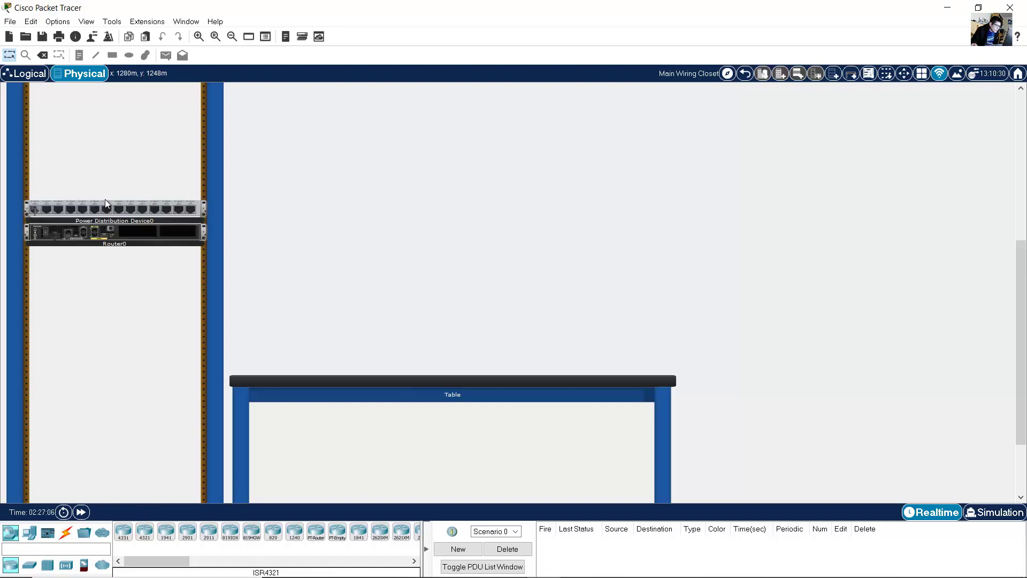
drag(147, 203, 162, 127)
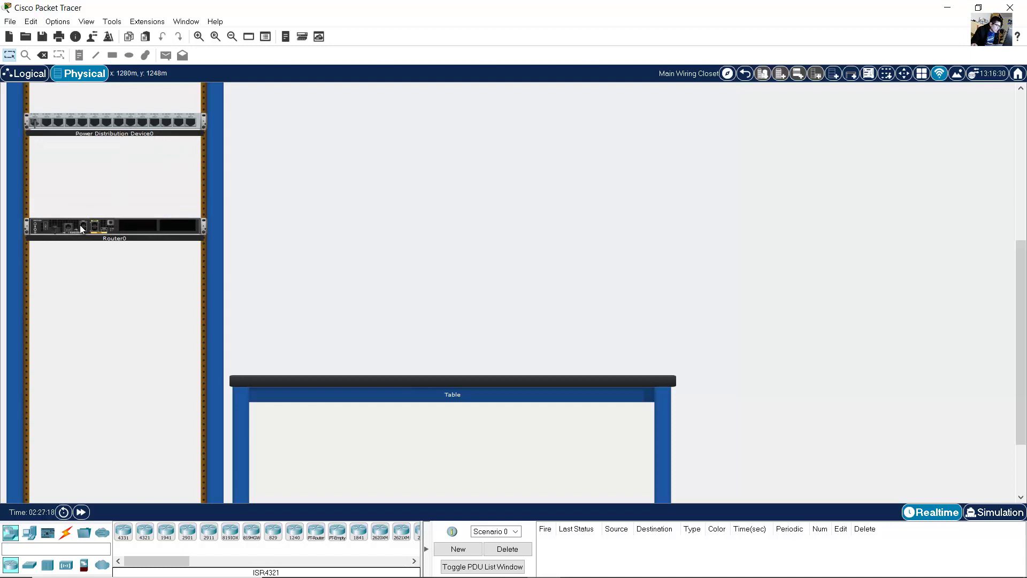
Move Router0 up in the rack, closer to the power distribution device
click(198, 37)
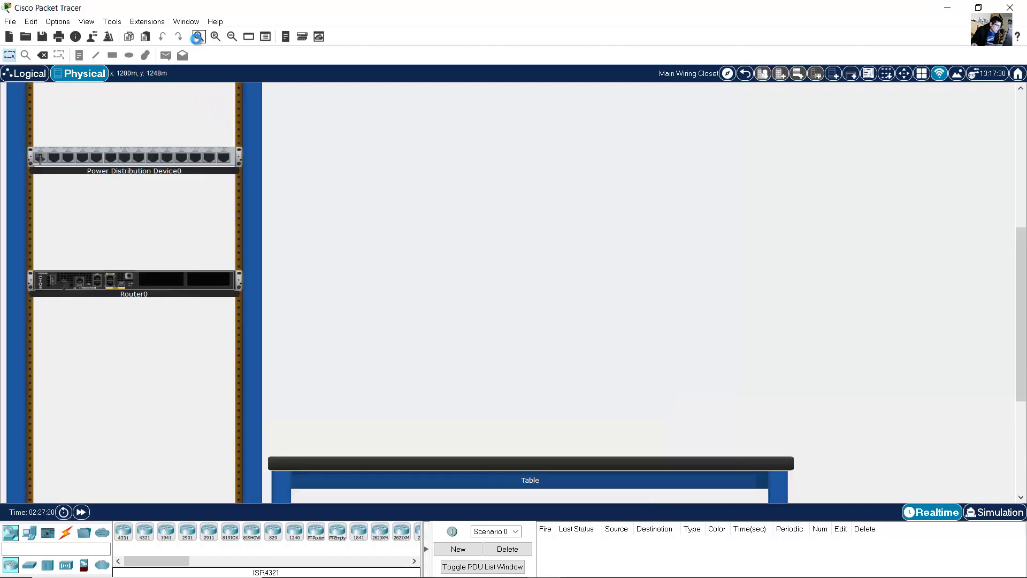
click(198, 37)
click(198, 37)
scroll(284, 220, down, 3)
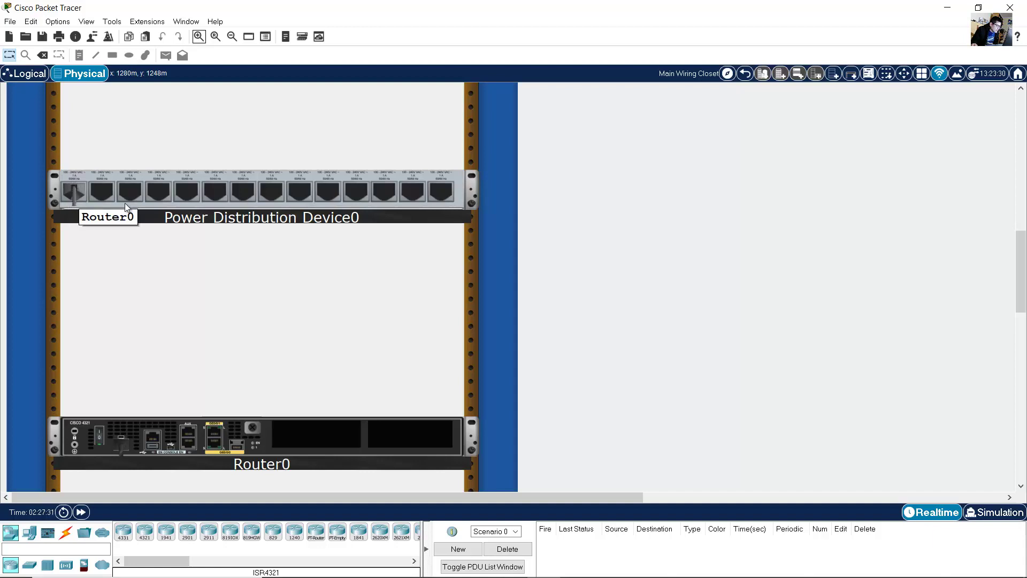
drag(276, 438, 271, 331)
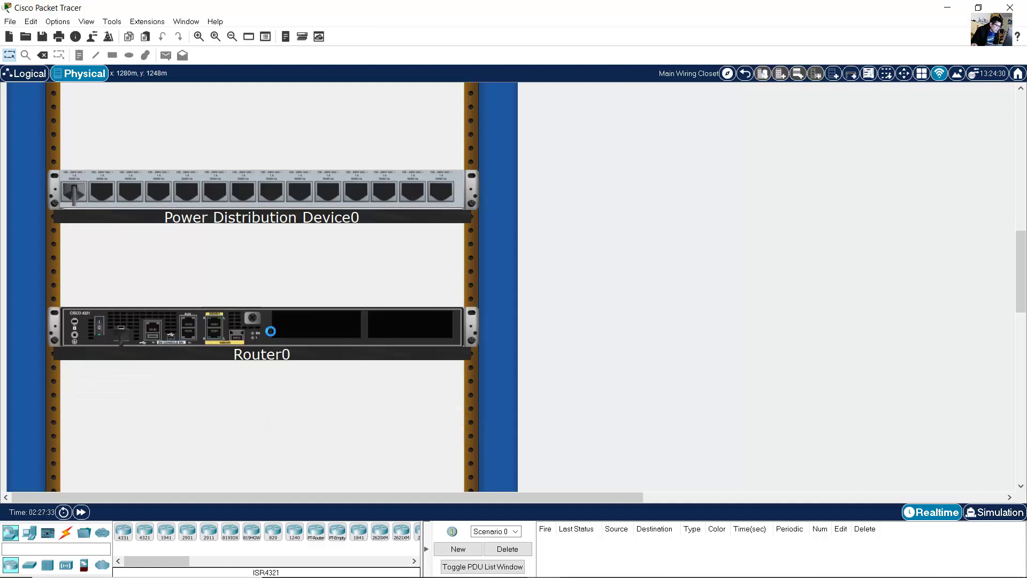
Mount a second 4321 router below Router0 and shift both routers slightly upward in the rack
scroll(452, 373, down, 3)
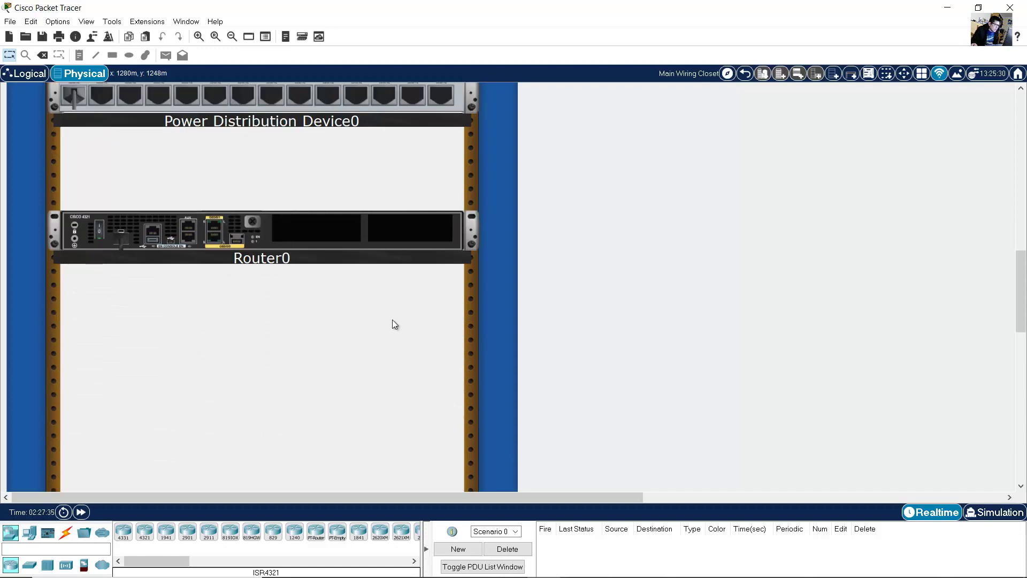
click(145, 532)
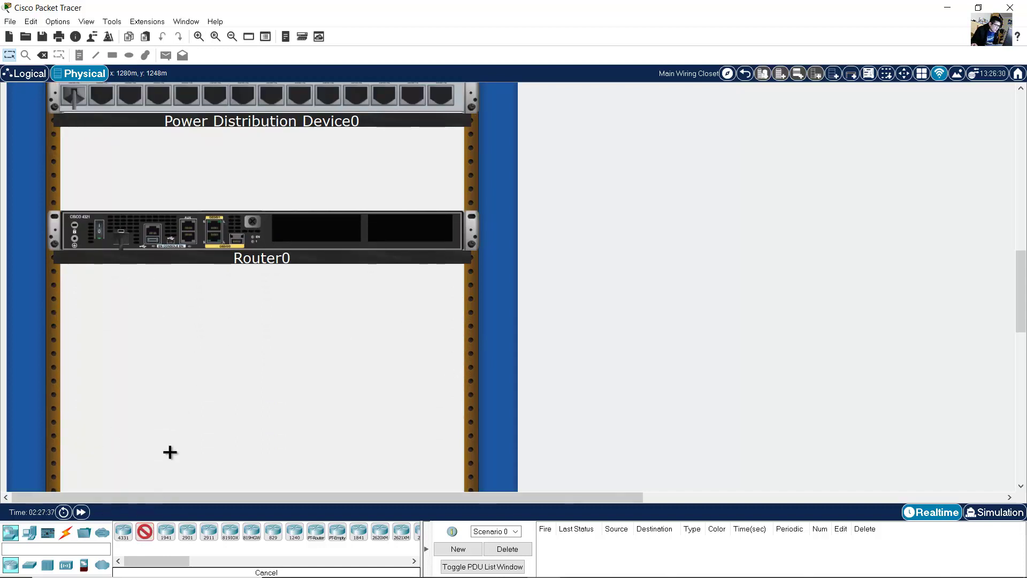
click(170, 385)
drag(194, 394, 205, 369)
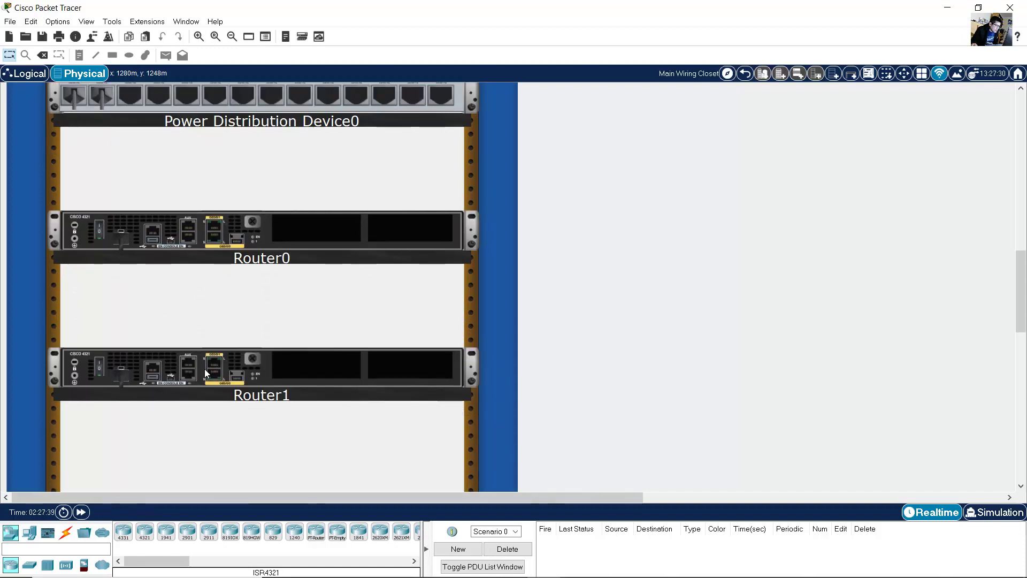
drag(165, 217, 163, 205)
drag(215, 365, 256, 324)
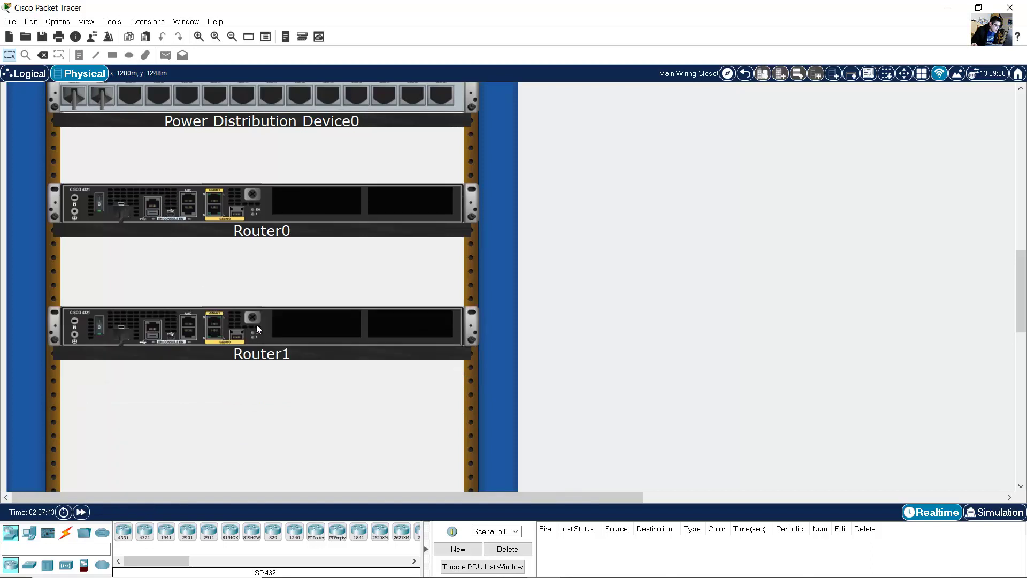
Mount a 2960 switch below Router1 and move it up to match the spacing between the routers
scroll(547, 284, down, 1)
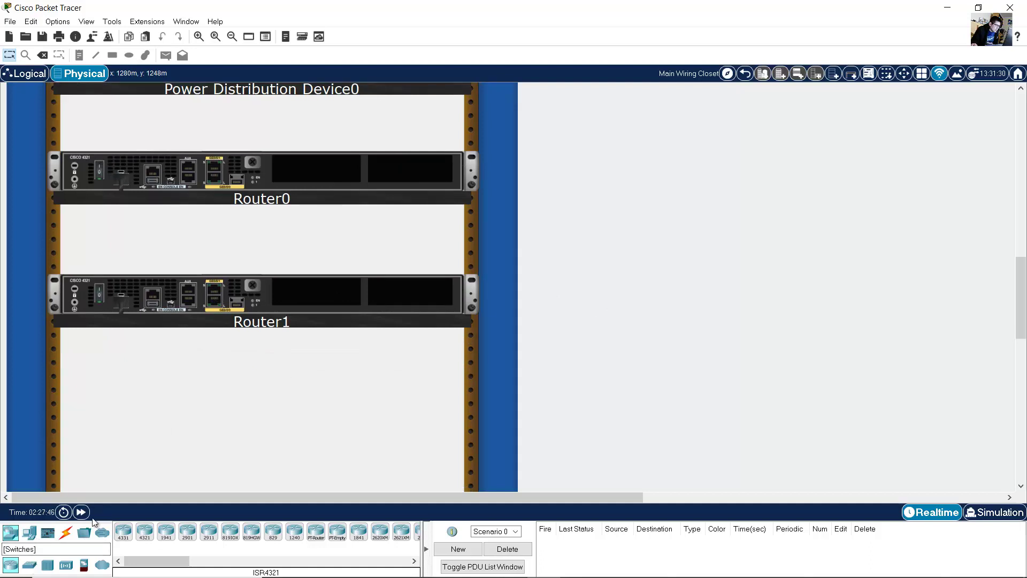
click(29, 565)
scroll(162, 490, down, 2)
click(124, 532)
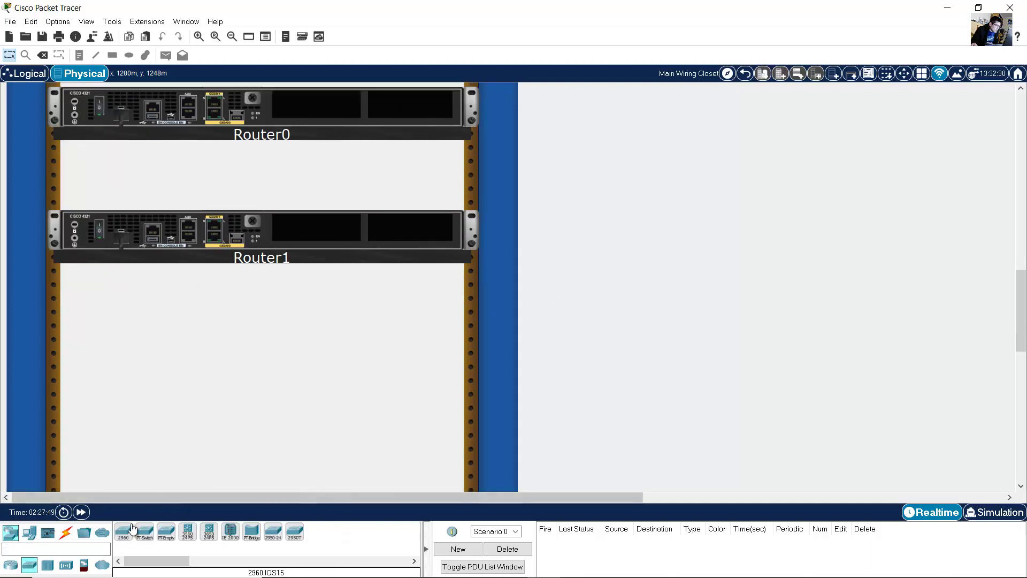
click(162, 350)
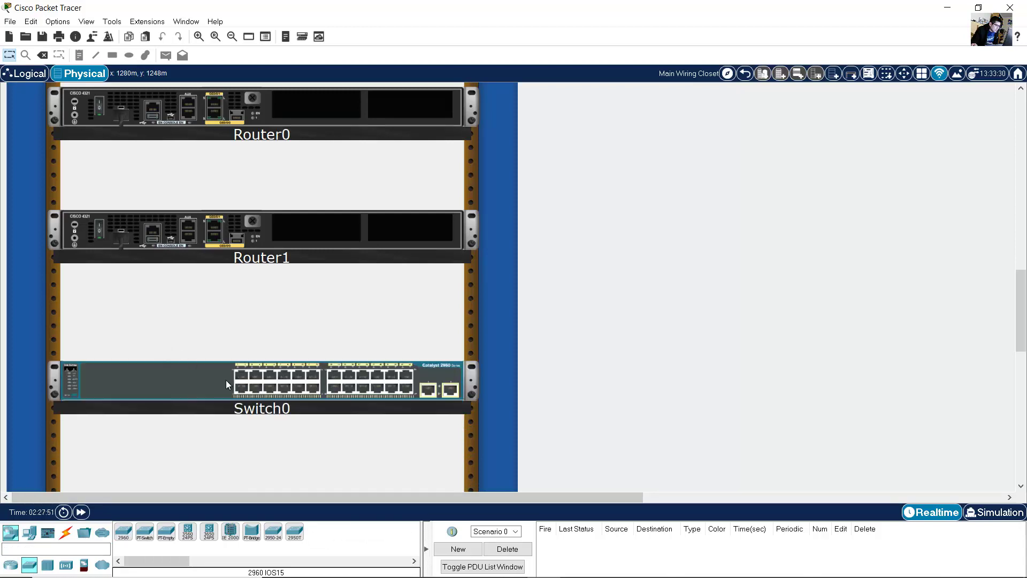
mouse_move(206, 365)
mouse_down()
mouse_move(208, 348)
mouse_move(194, 357)
mouse_up()
drag(355, 343, 261, 360)
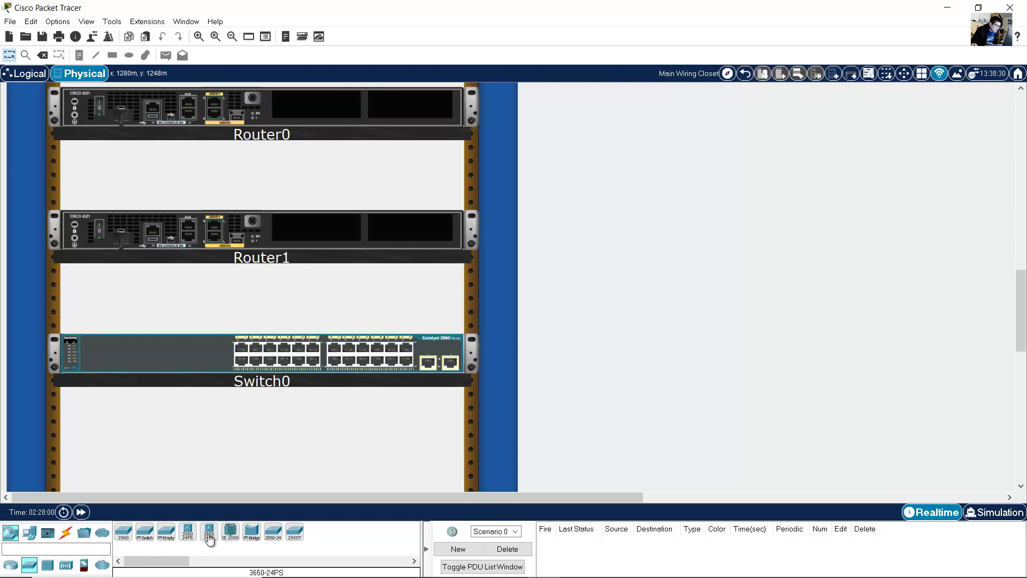
Mount a 3650-24PS multilayer switch in the rack below Switch0
scroll(278, 445, down, 1)
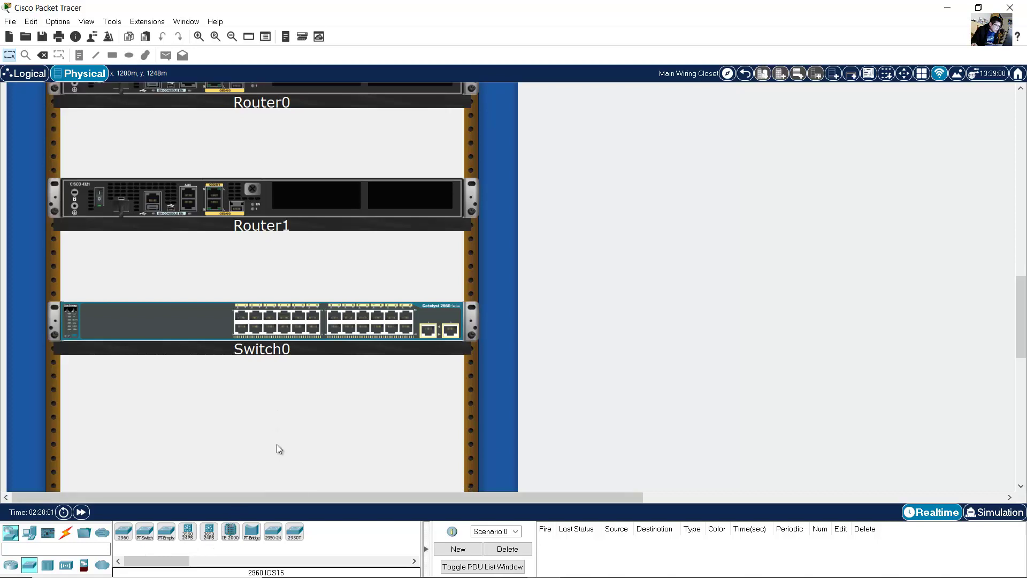
click(209, 531)
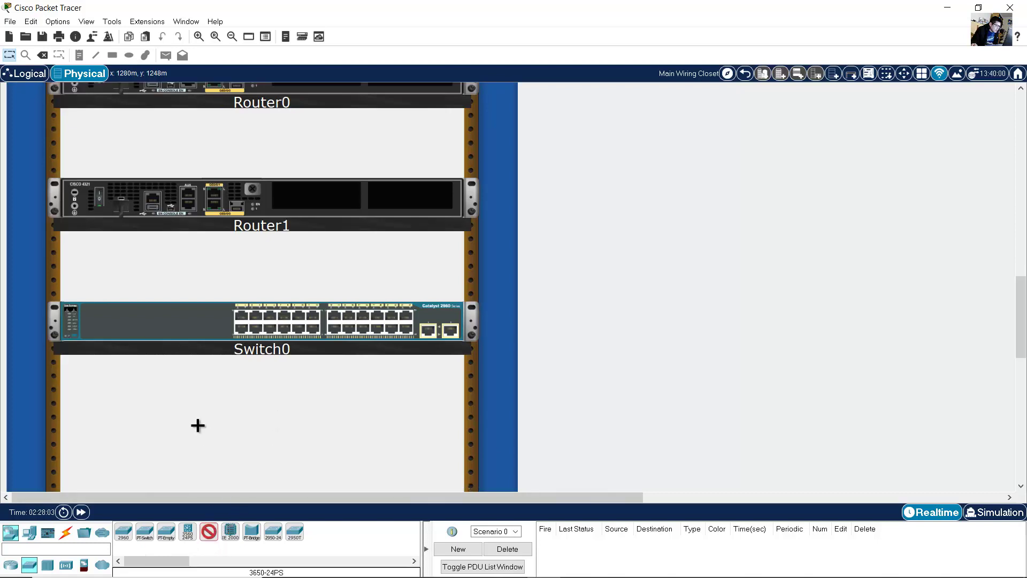
click(159, 439)
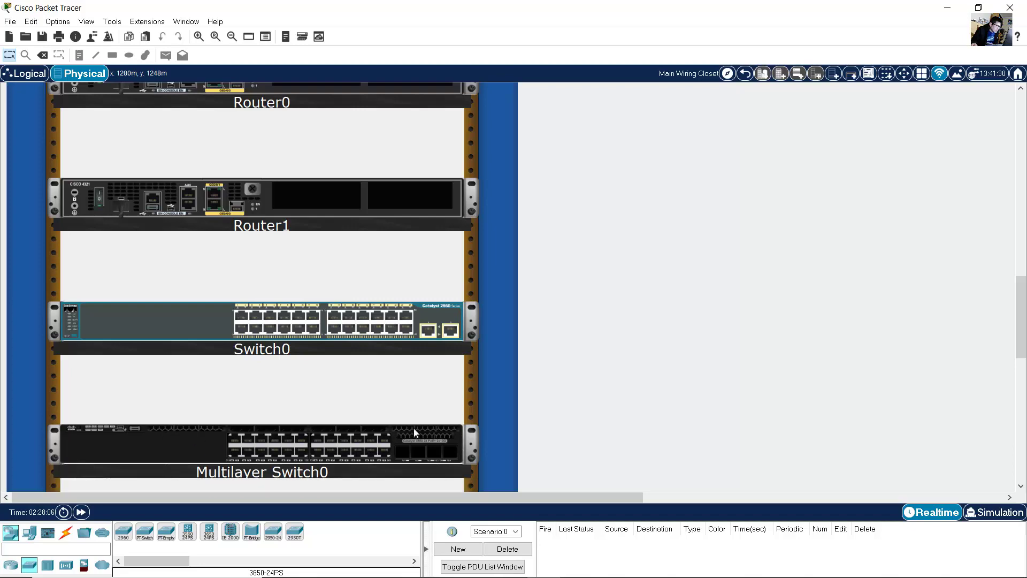
Place a PC on the table beside the rack
scroll(442, 422, down, 1)
scroll(442, 423, up, 1)
scroll(486, 410, up, 3)
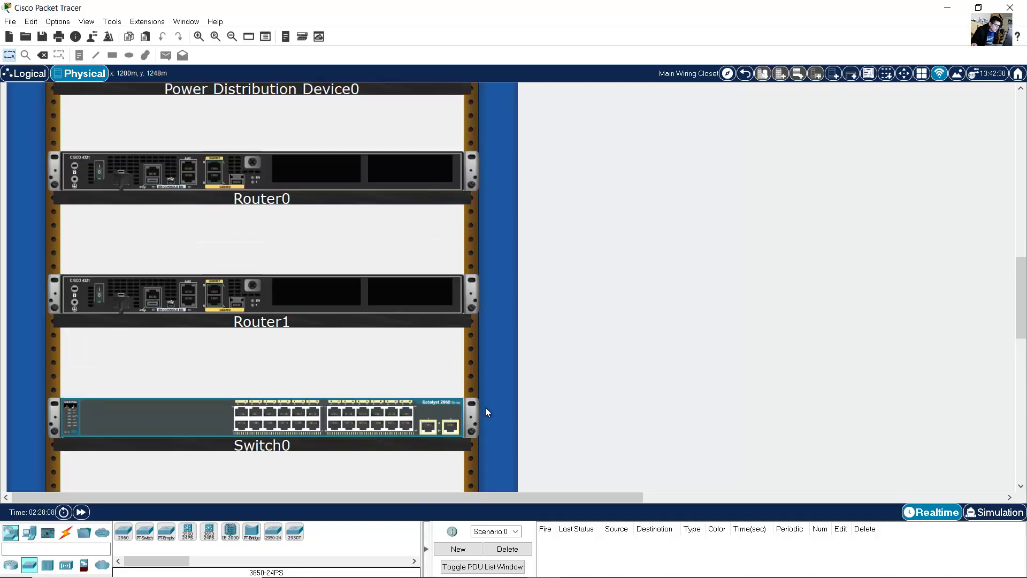
scroll(486, 409, down, 9)
scroll(627, 434, up, 1)
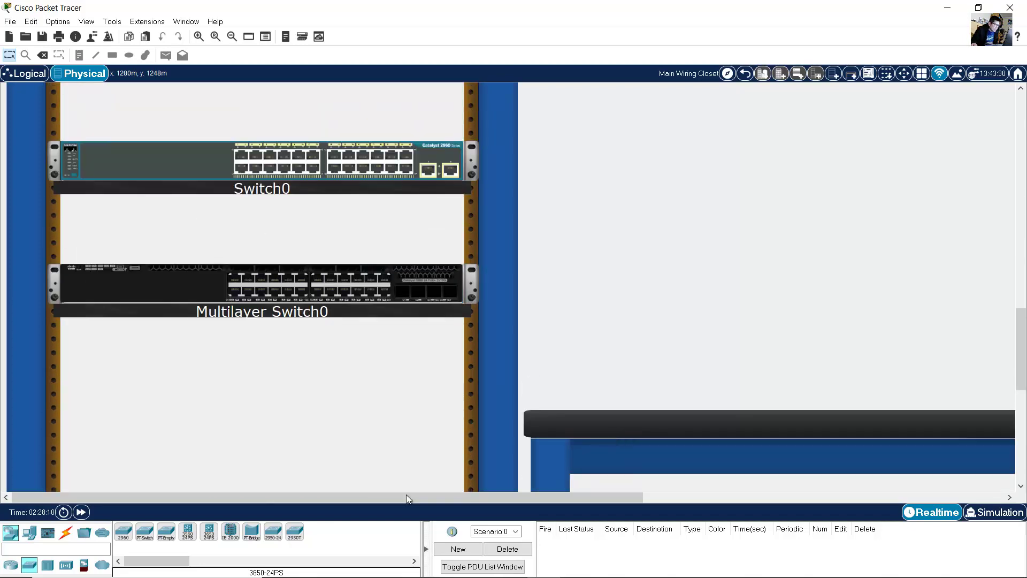
click(34, 531)
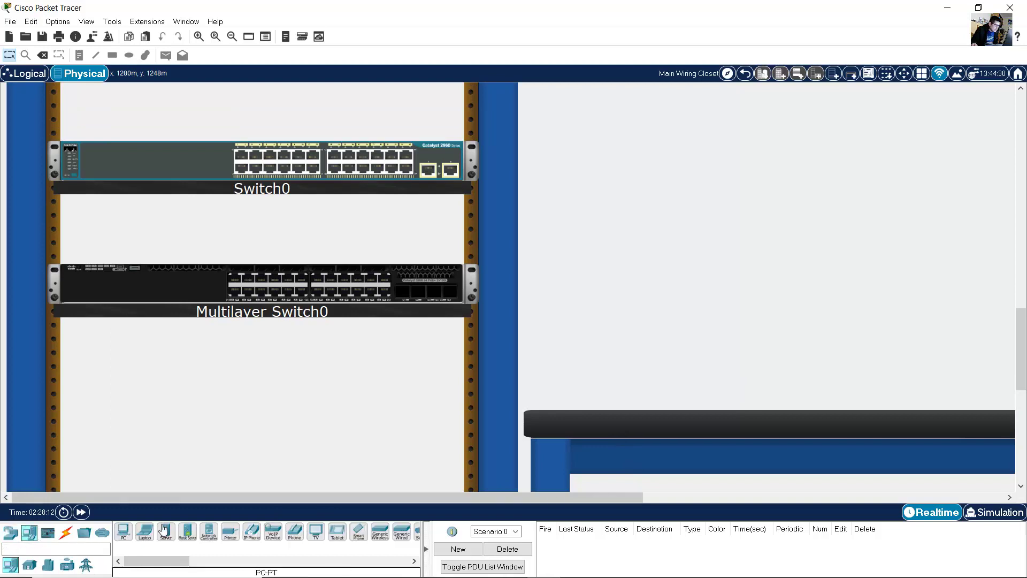
click(123, 531)
click(605, 316)
Place a second PC on the table, spaced apart from PC0
drag(596, 495, 929, 476)
click(124, 531)
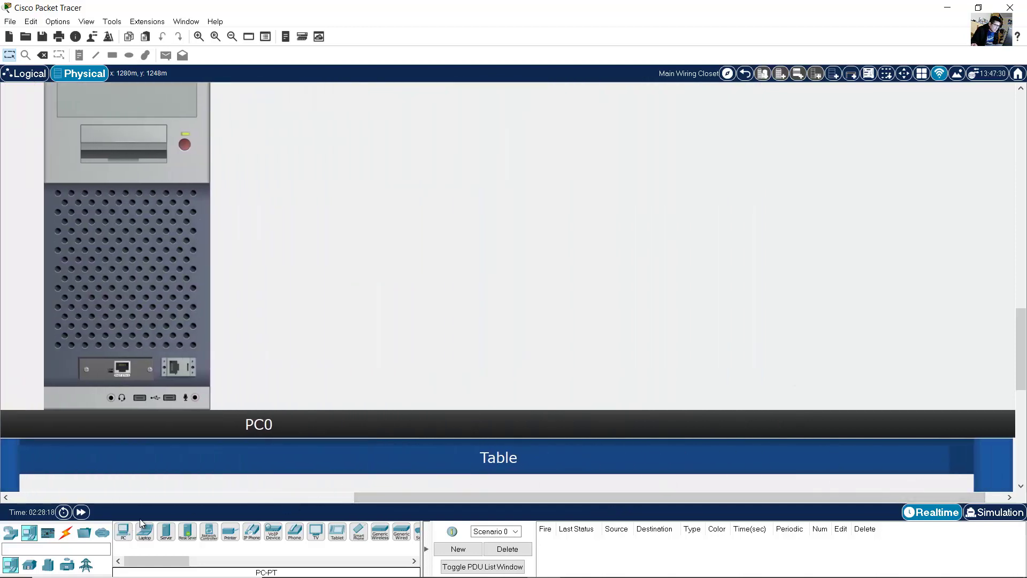
scroll(659, 180, up, 1)
scroll(659, 179, up, 1)
click(518, 236)
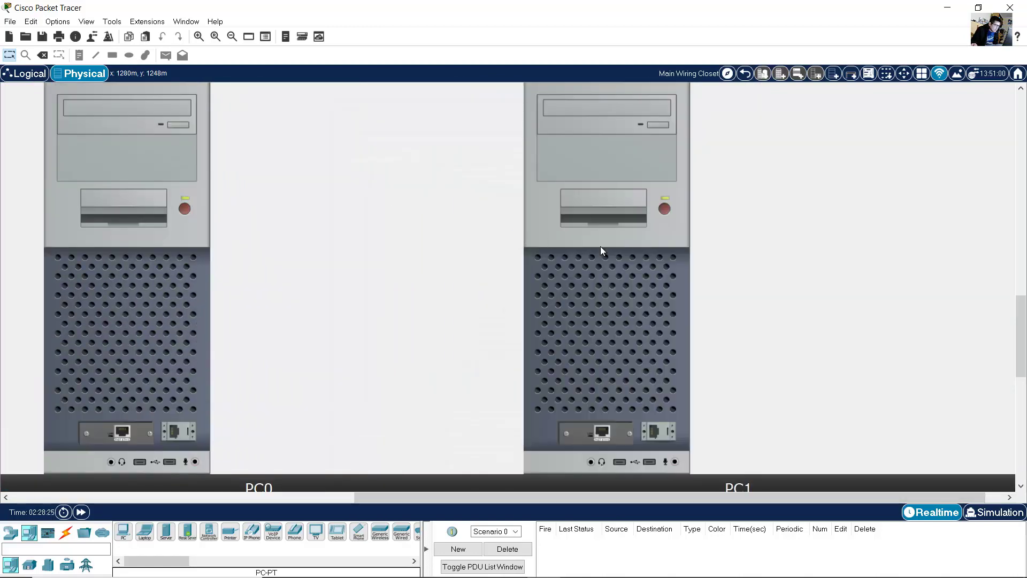
Place a third PC on the table in the Main Wiring Closet
drag(370, 498, 609, 486)
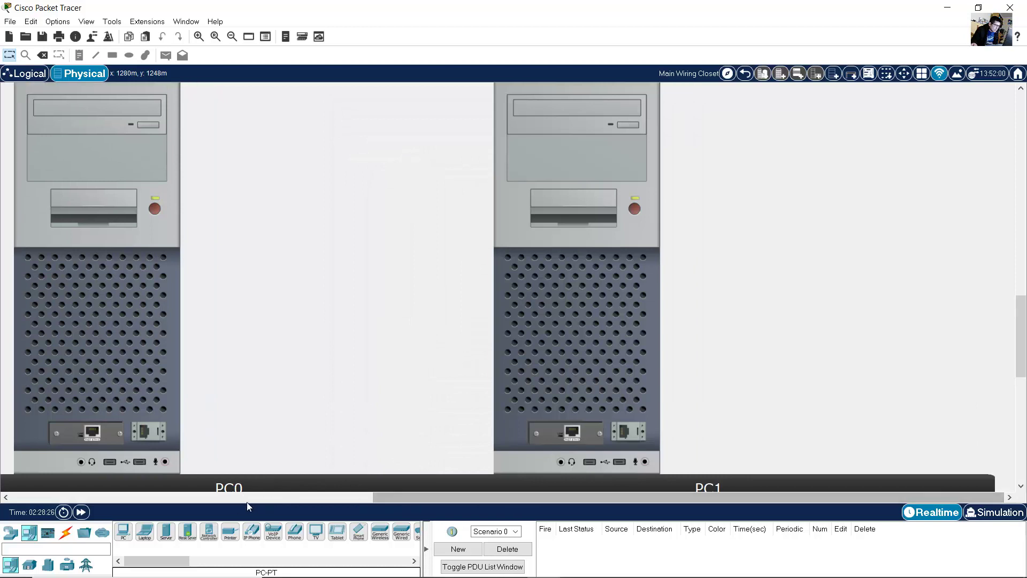
click(123, 531)
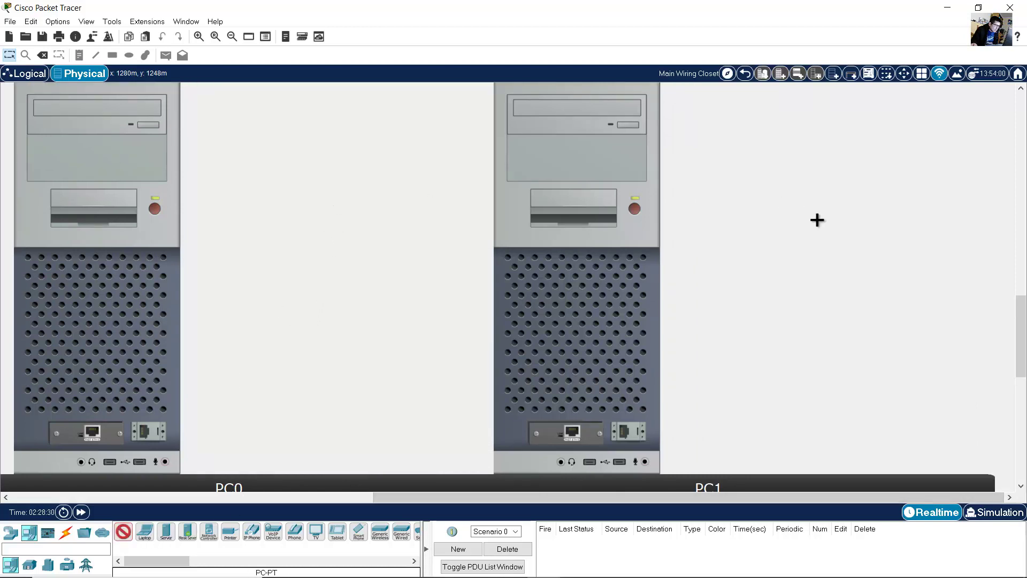
click(934, 213)
scroll(819, 332, down, 1)
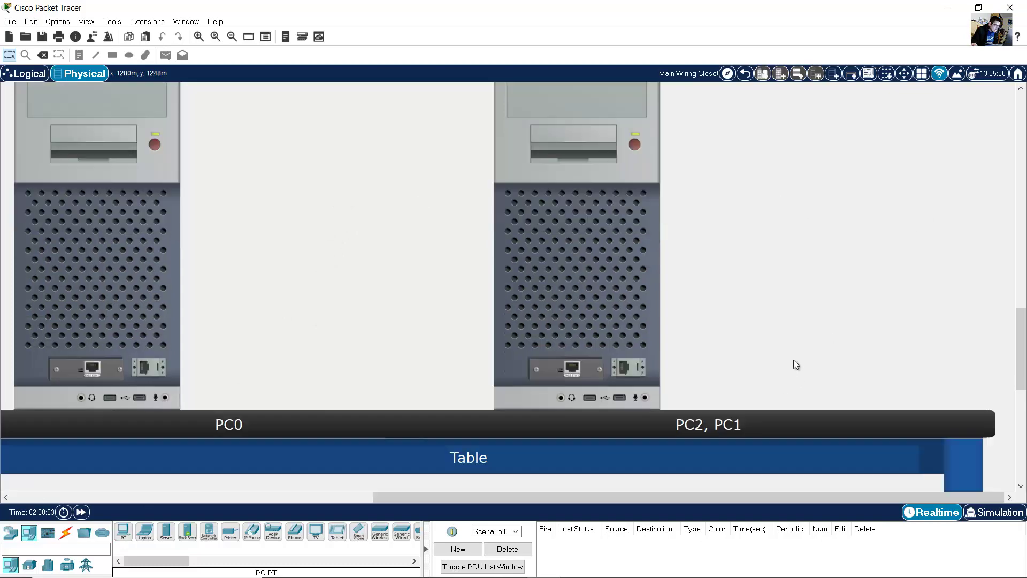
click(233, 36)
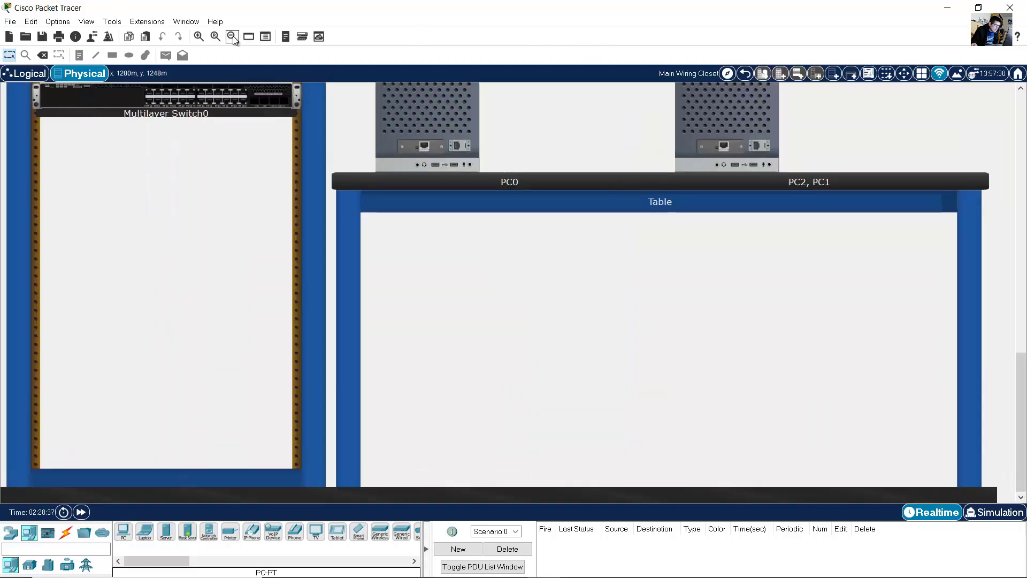
click(234, 38)
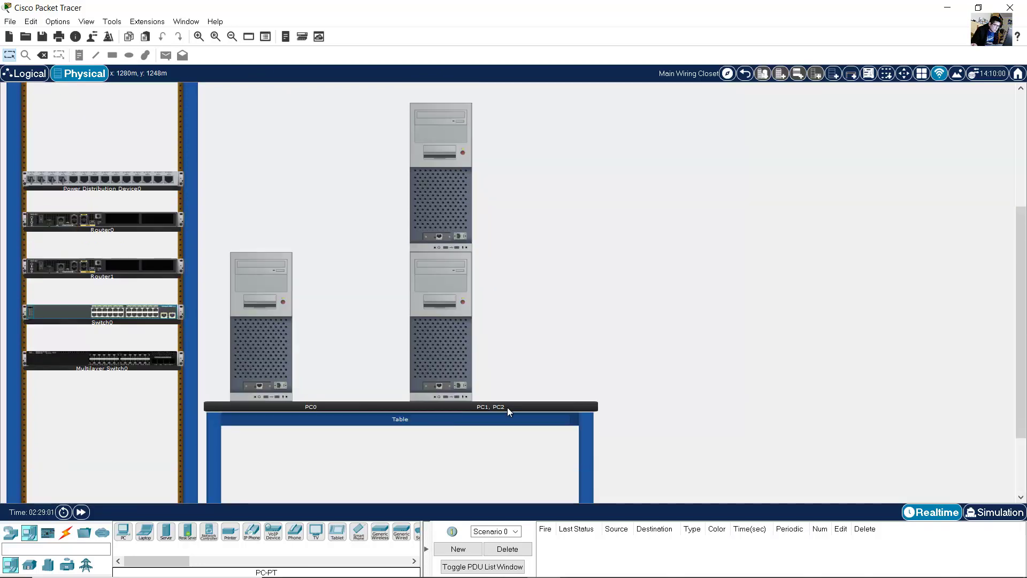
Add a second table beside the first and move the upper stacked PC onto it
scroll(508, 407, down, 1)
scroll(511, 402, down, 1)
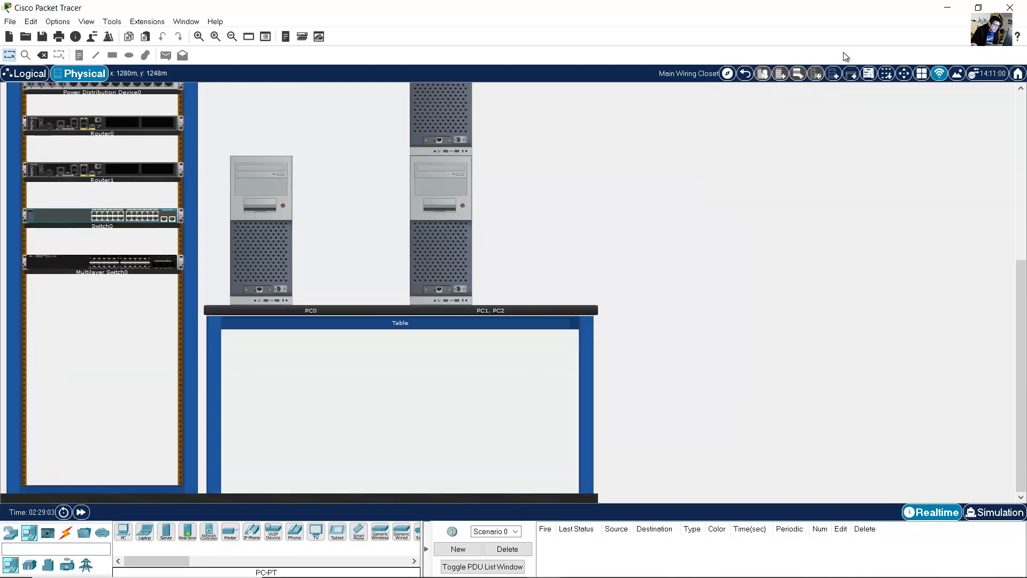
click(849, 75)
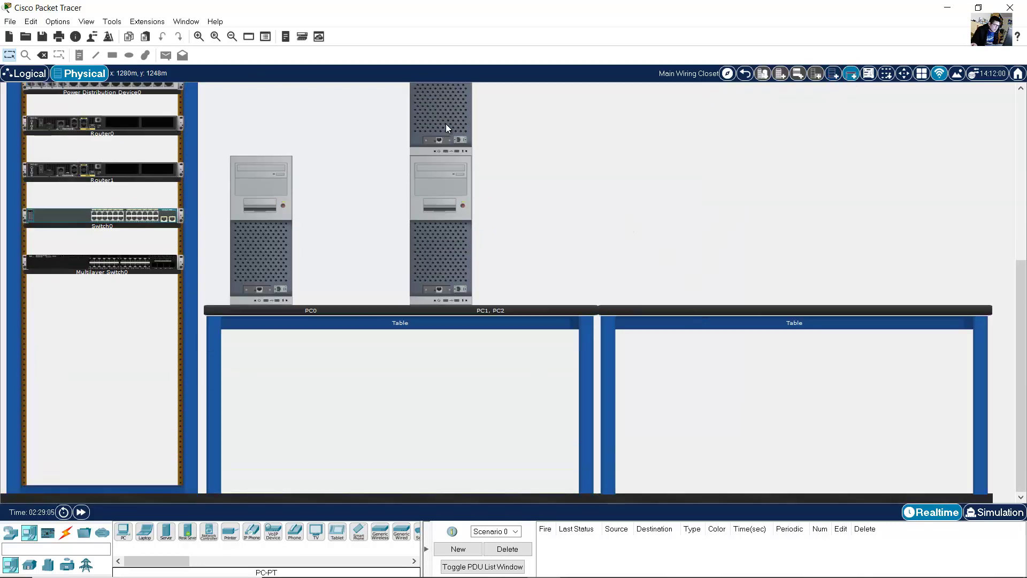
drag(447, 127, 654, 261)
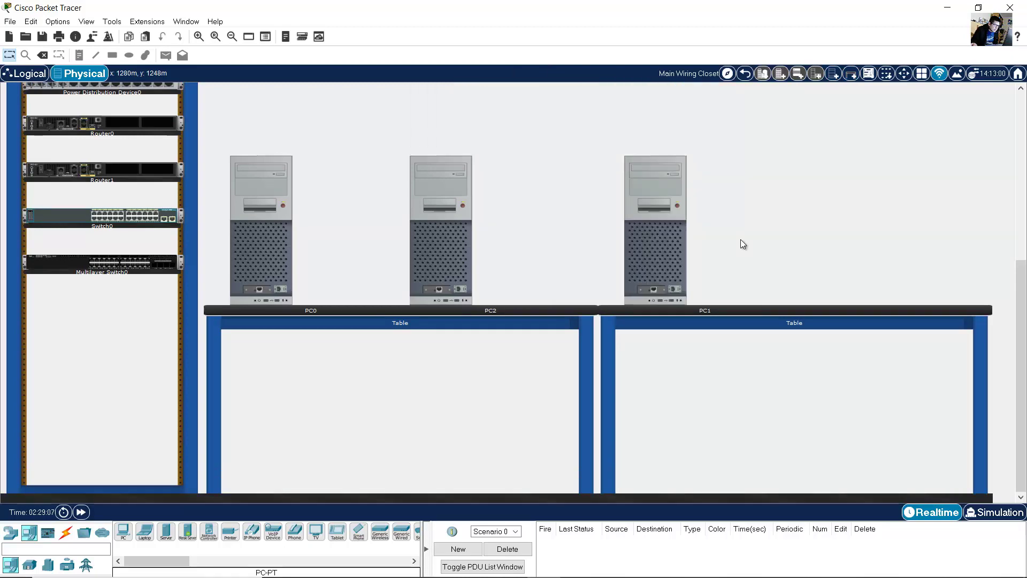
Examine the racked power unit, router, multilayer switch and PC ports up close
scroll(719, 232, up, 1)
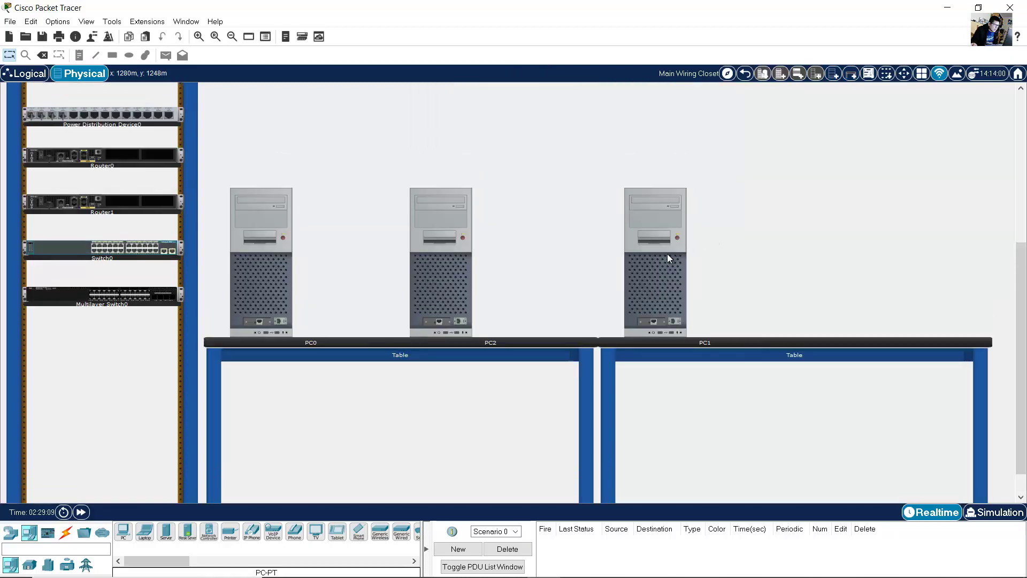
scroll(682, 180, up, 3)
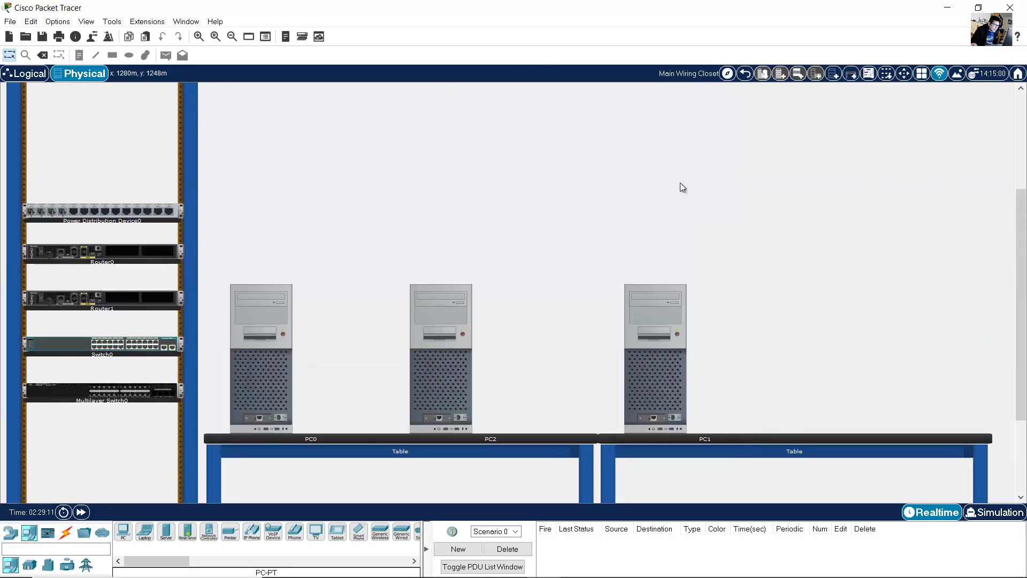
scroll(392, 325, down, 1)
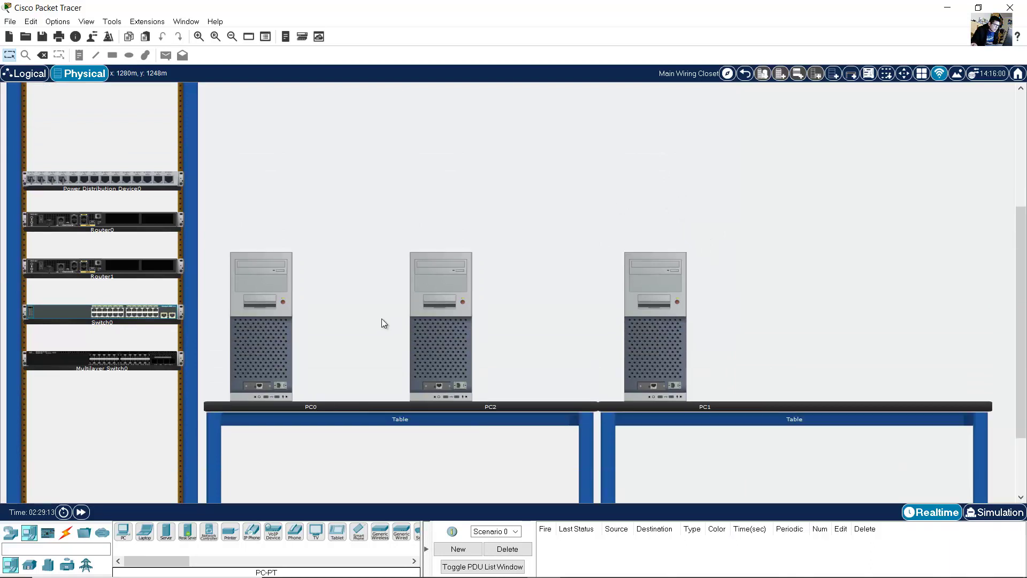
click(199, 35)
click(198, 36)
click(199, 36)
scroll(355, 262, down, 4)
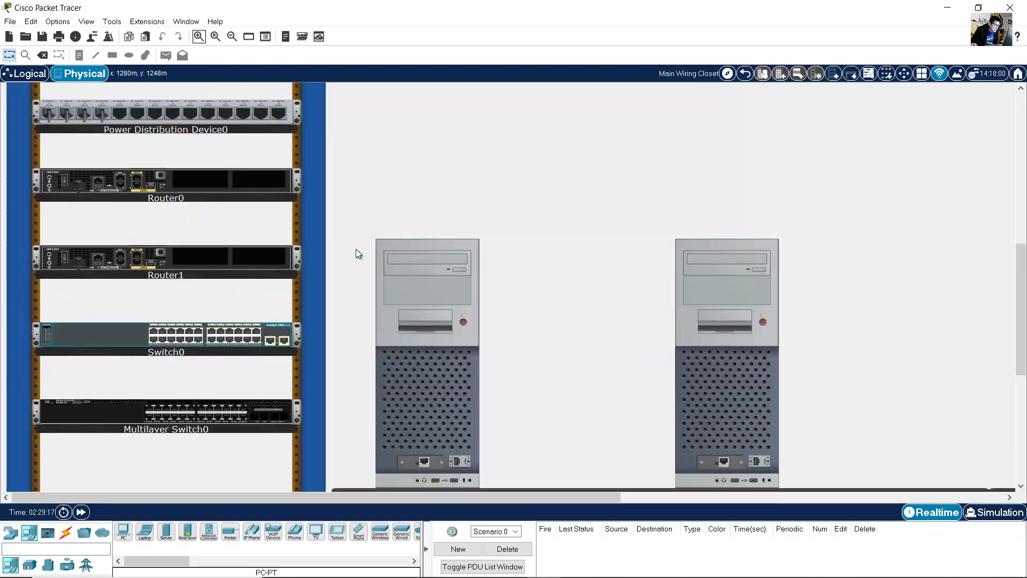
click(198, 37)
click(198, 36)
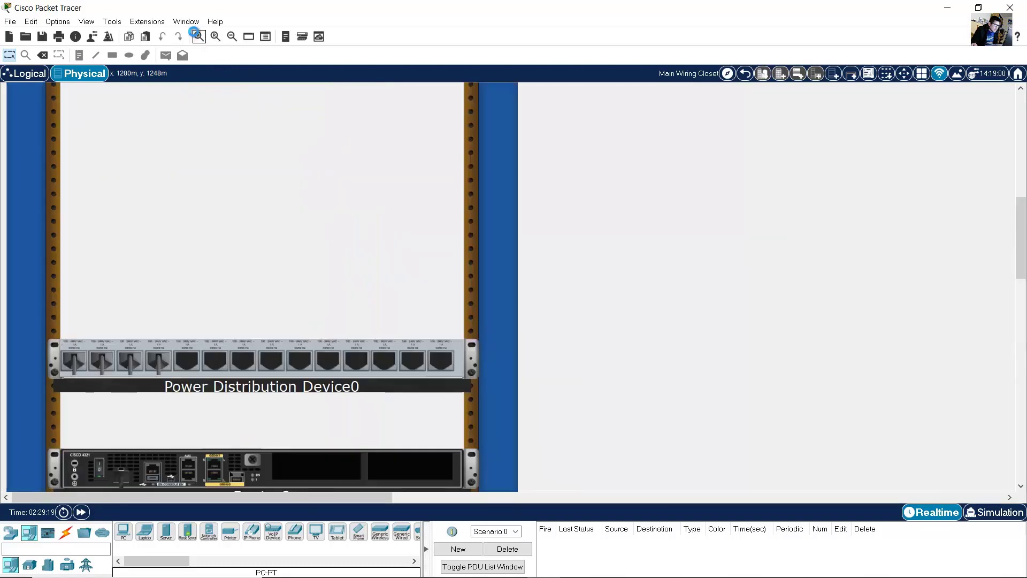
click(197, 36)
scroll(465, 234, down, 15)
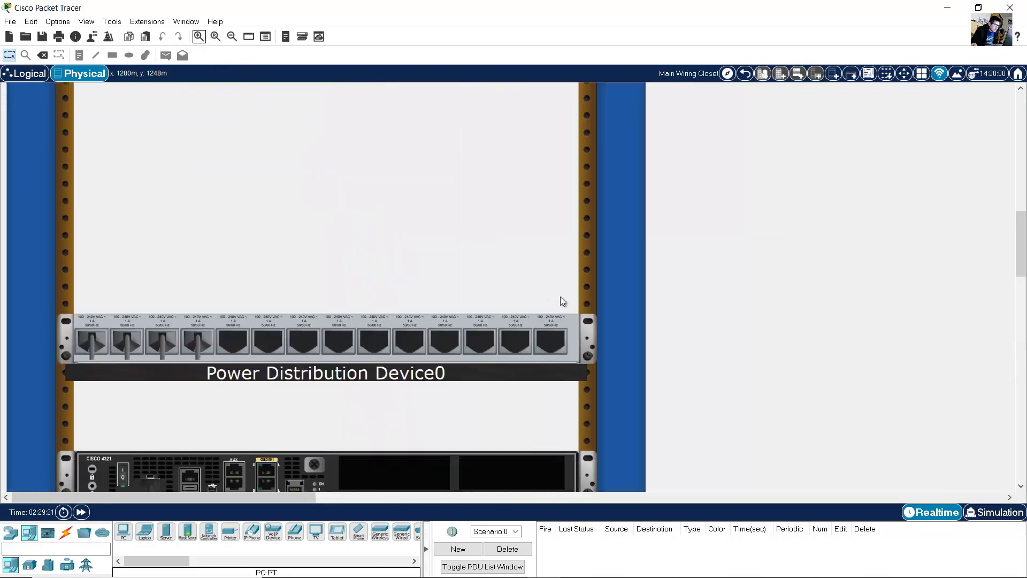
scroll(818, 342, down, 5)
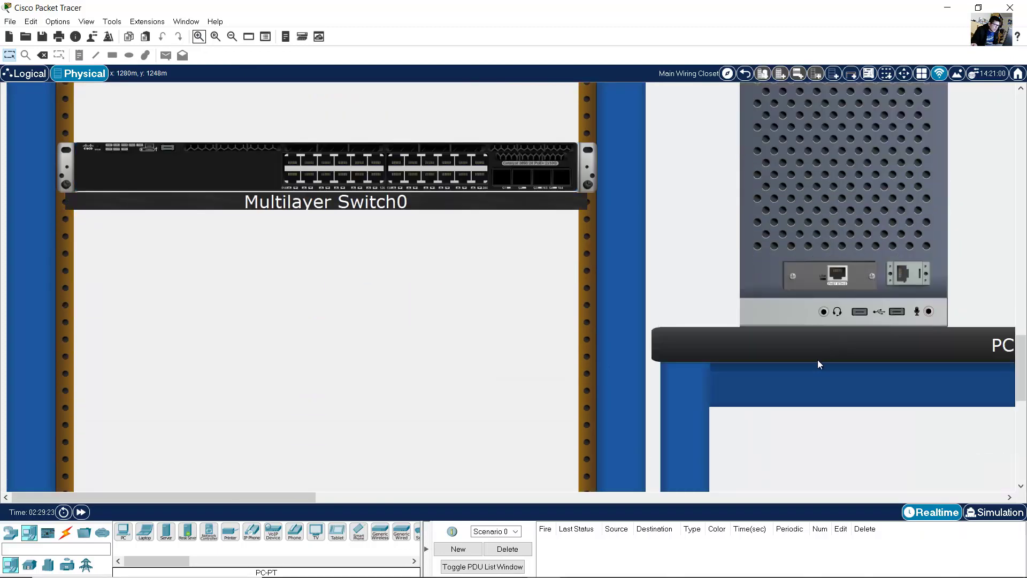
scroll(749, 396, up, 3)
scroll(281, 497, right, 3)
scroll(519, 100, up, 10)
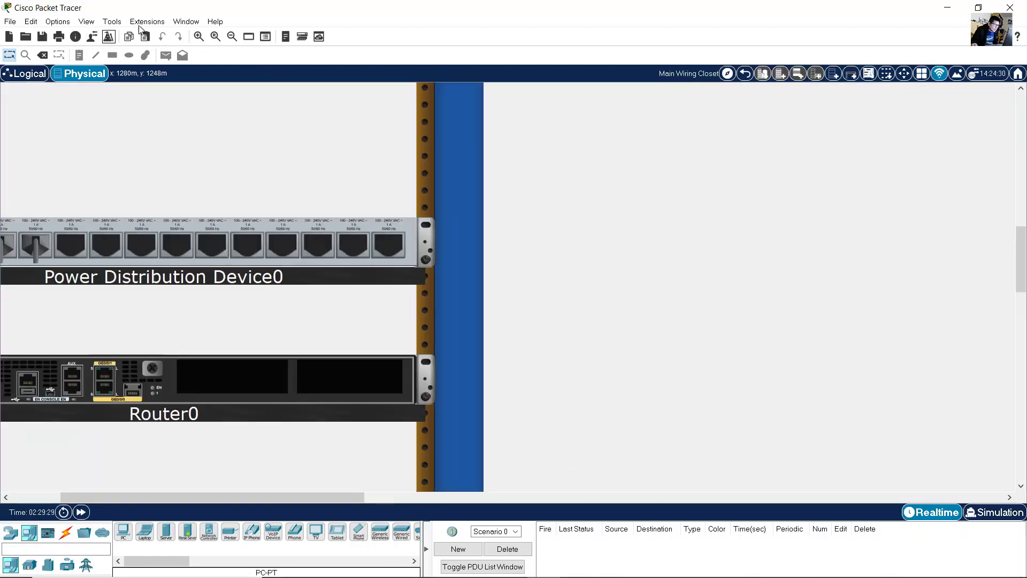
click(232, 37)
click(232, 36)
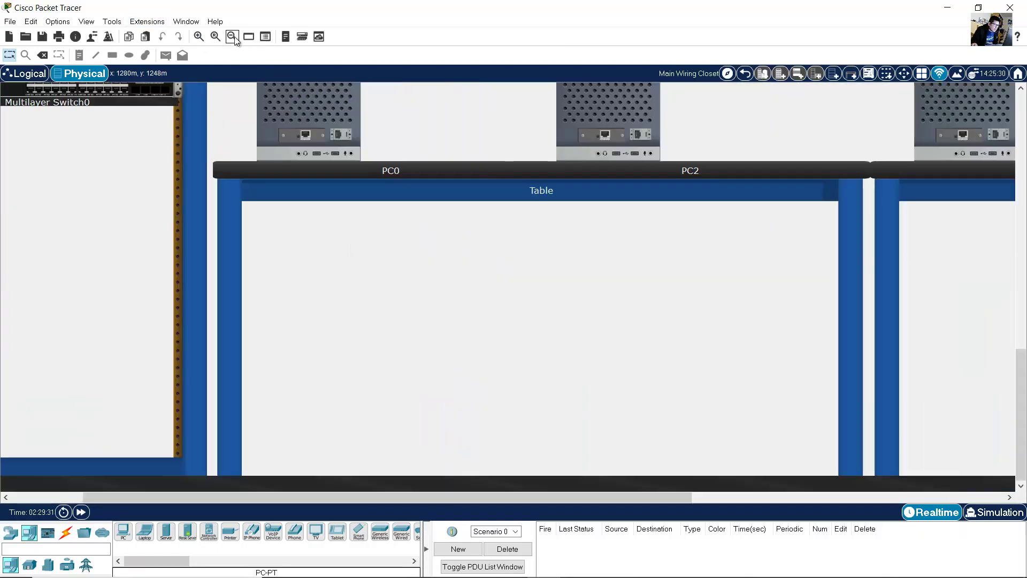
Create a cable pegboard next to the rack and hang a console cable on its first peg
scroll(771, 278, up, 8)
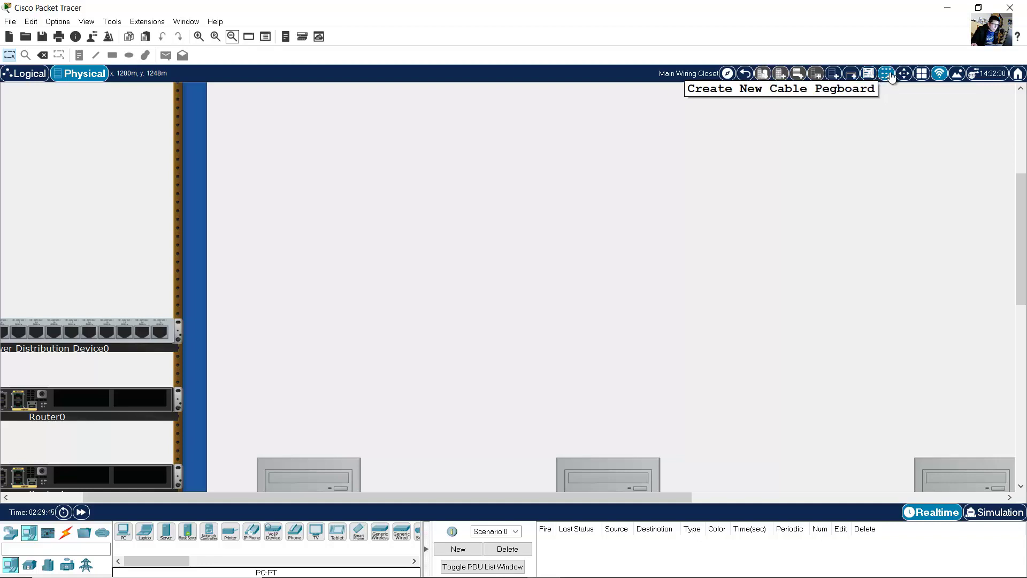
click(890, 75)
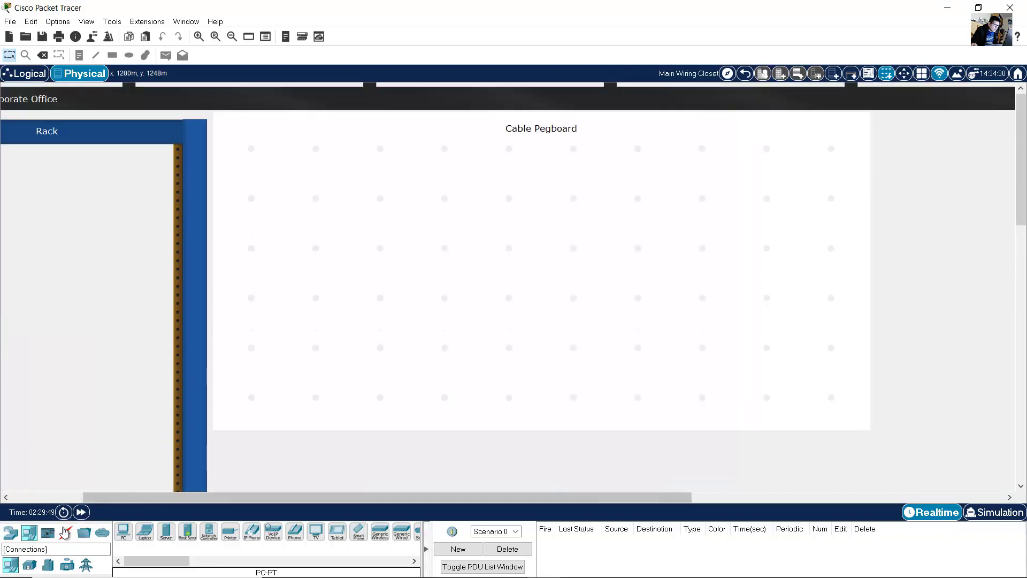
click(67, 535)
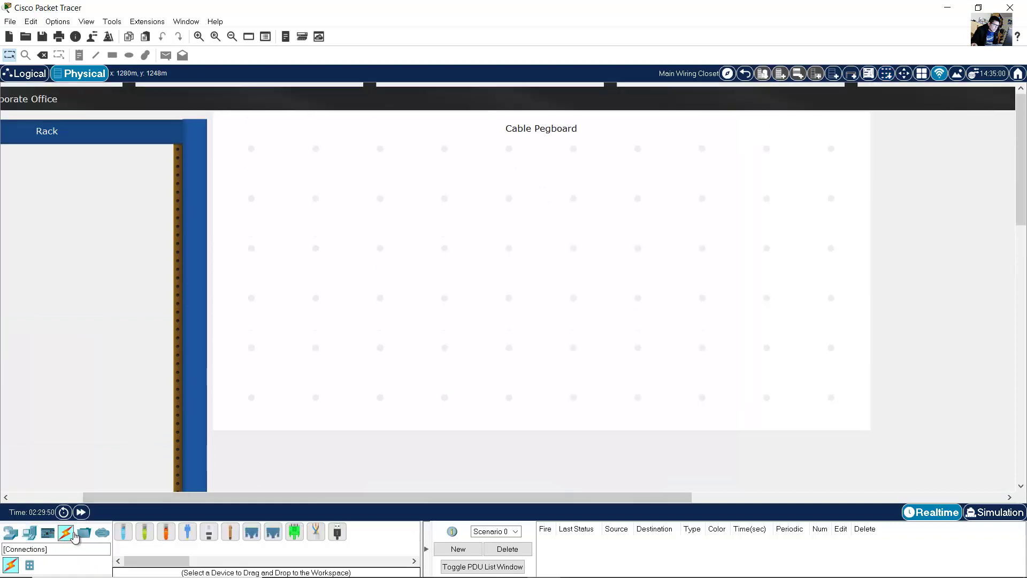
click(124, 533)
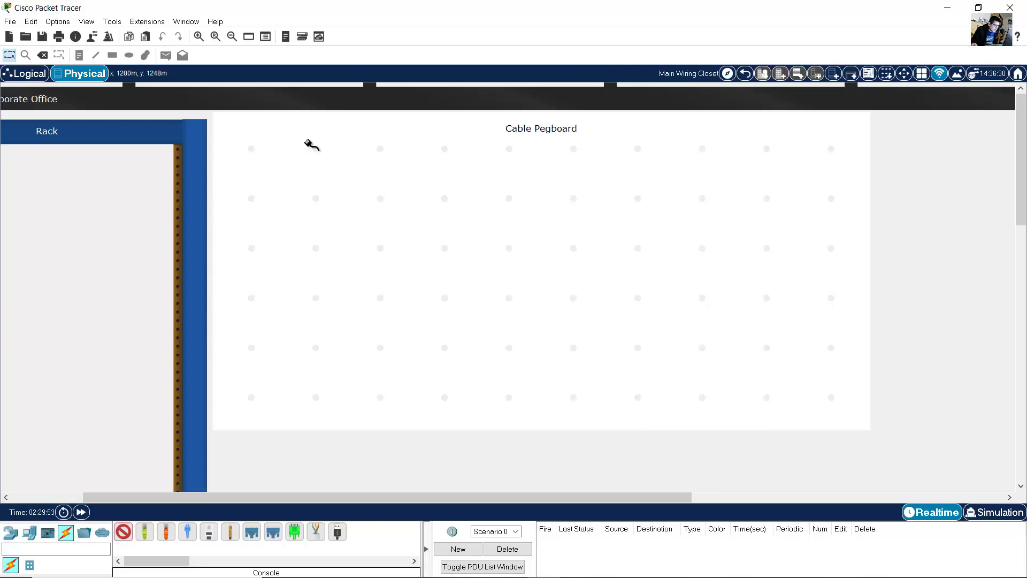
click(265, 172)
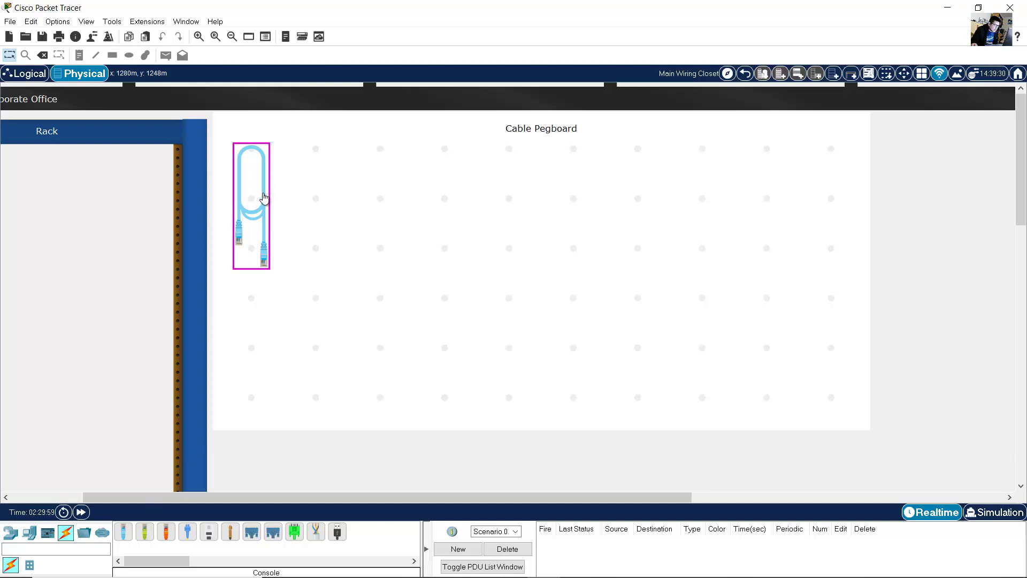
Hang a USB cable and a serial cable on the pegboard beside the console cable
click(337, 531)
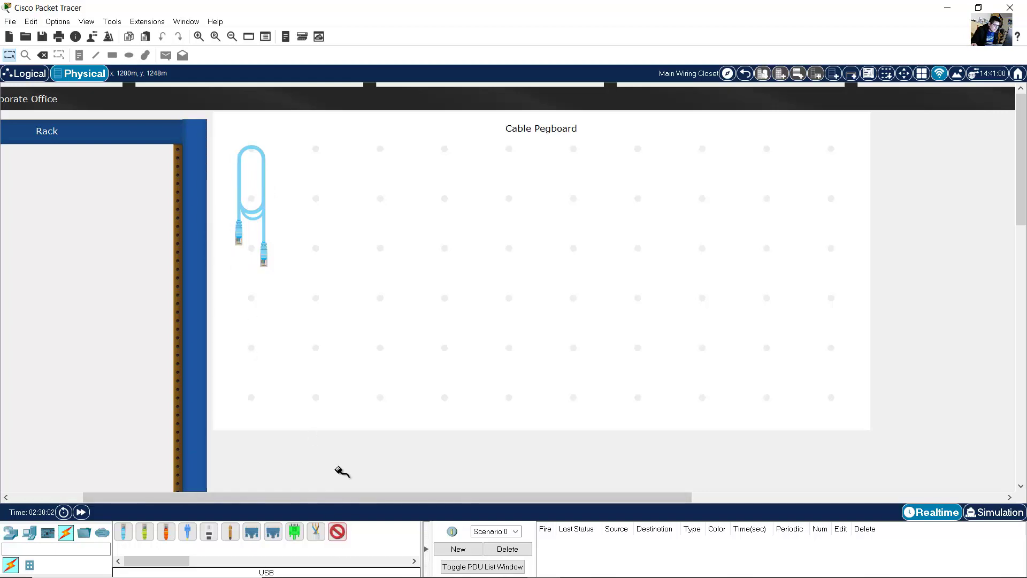
click(314, 173)
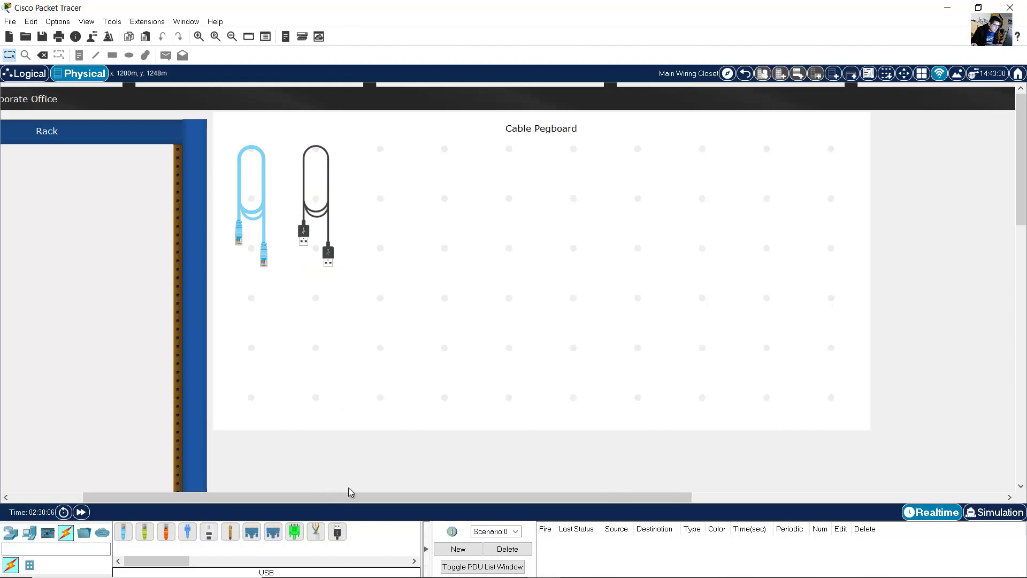
click(256, 536)
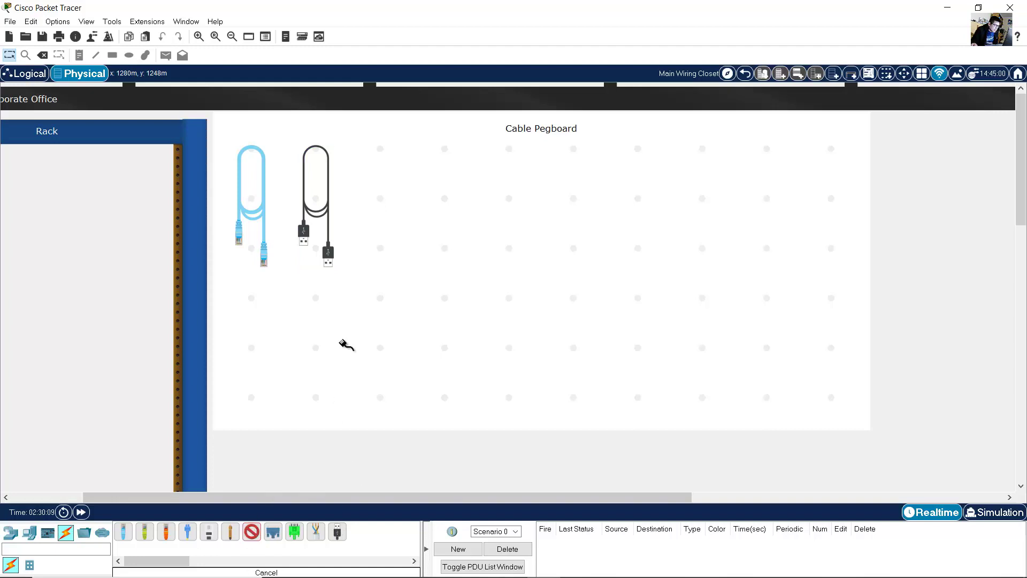
click(389, 184)
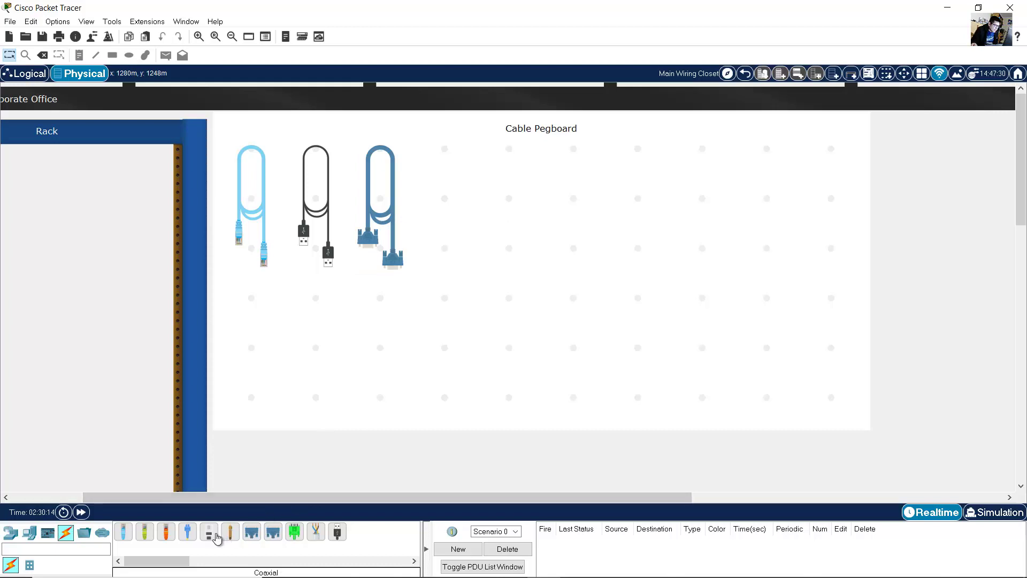
Hang three copper straight-through cables on the pegboard after the serial cable
click(145, 532)
click(443, 181)
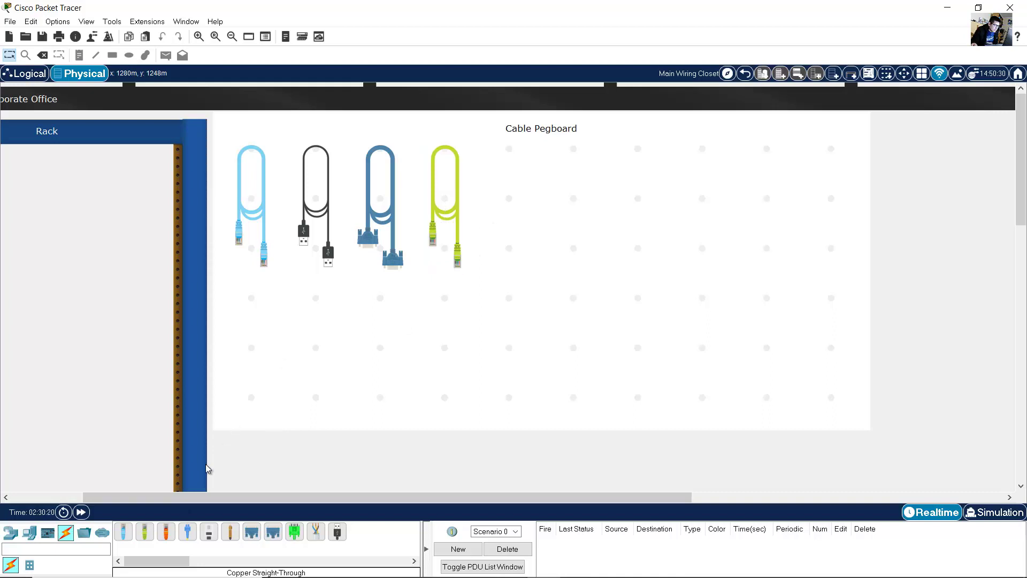
click(145, 532)
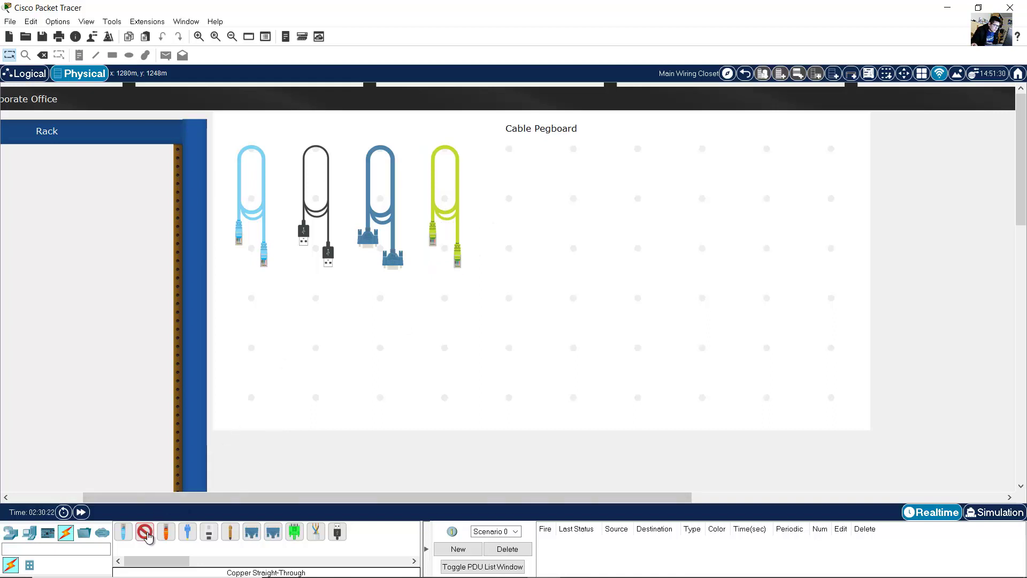
click(518, 205)
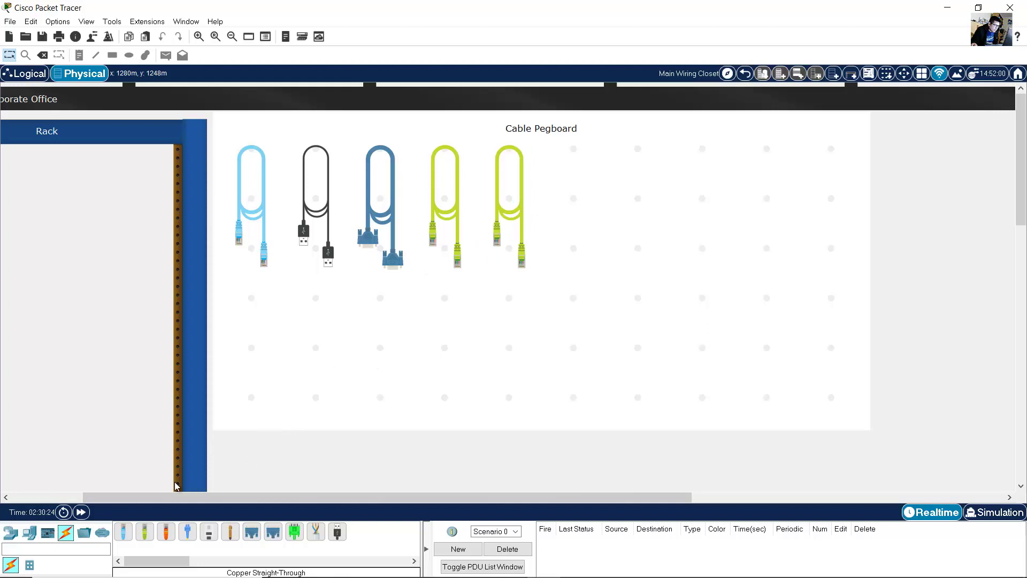
click(147, 531)
click(570, 184)
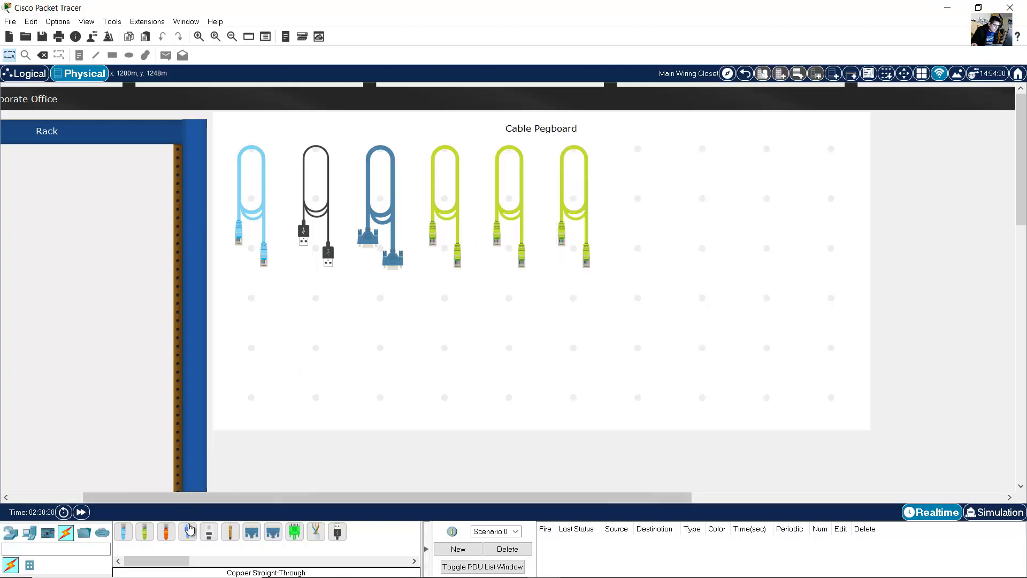
Hang two fiber cables on the pegboard after the straight-through cables
click(187, 531)
click(648, 184)
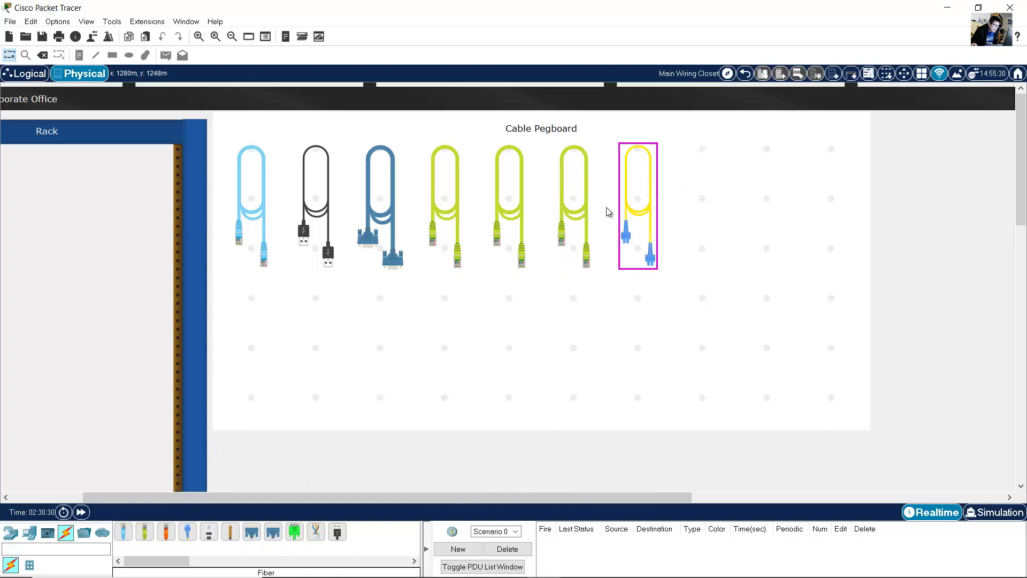
click(188, 532)
click(705, 217)
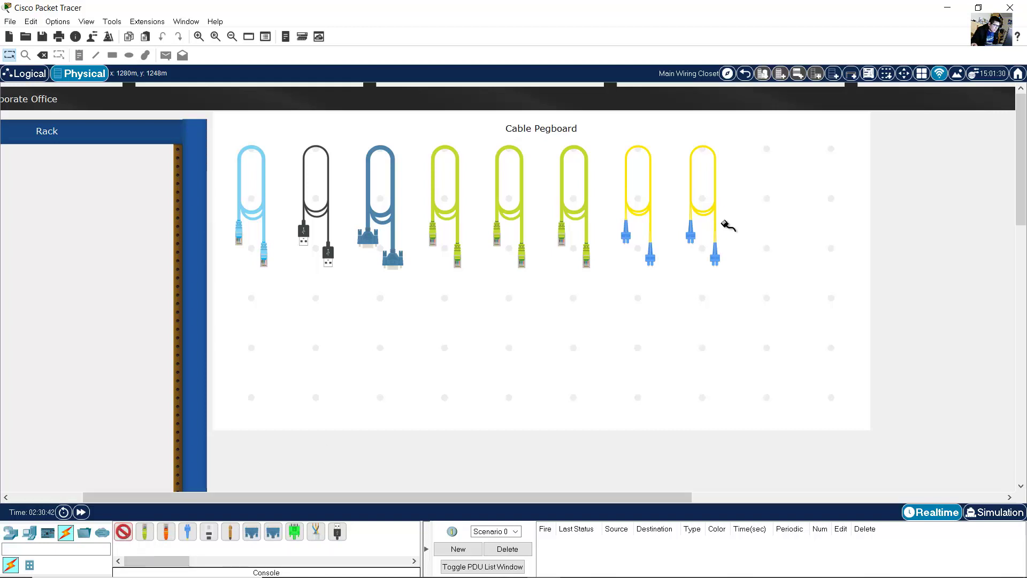
Hang a second console cable on the pegboard after the fiber cables
click(769, 222)
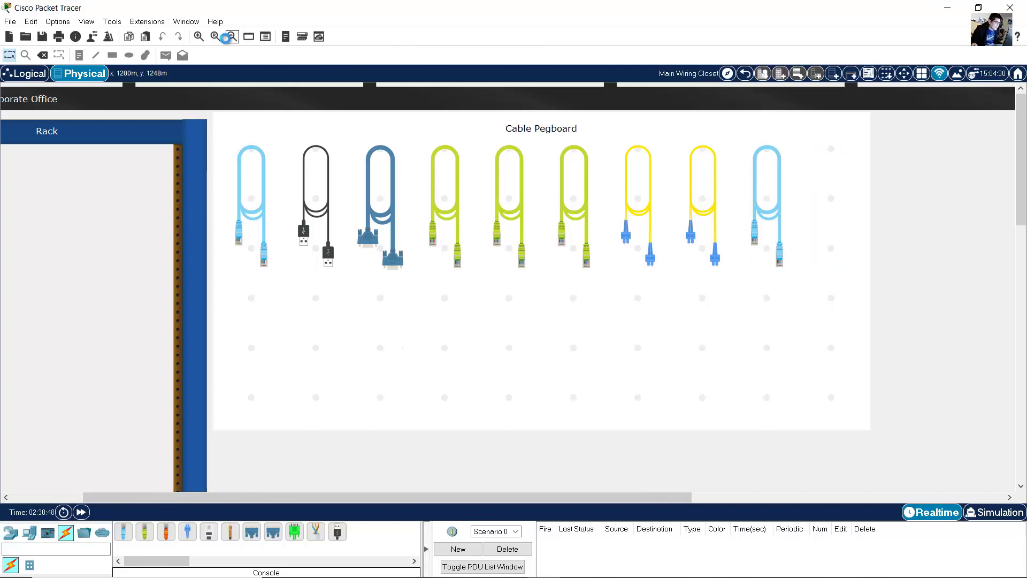
click(232, 37)
click(231, 37)
click(232, 38)
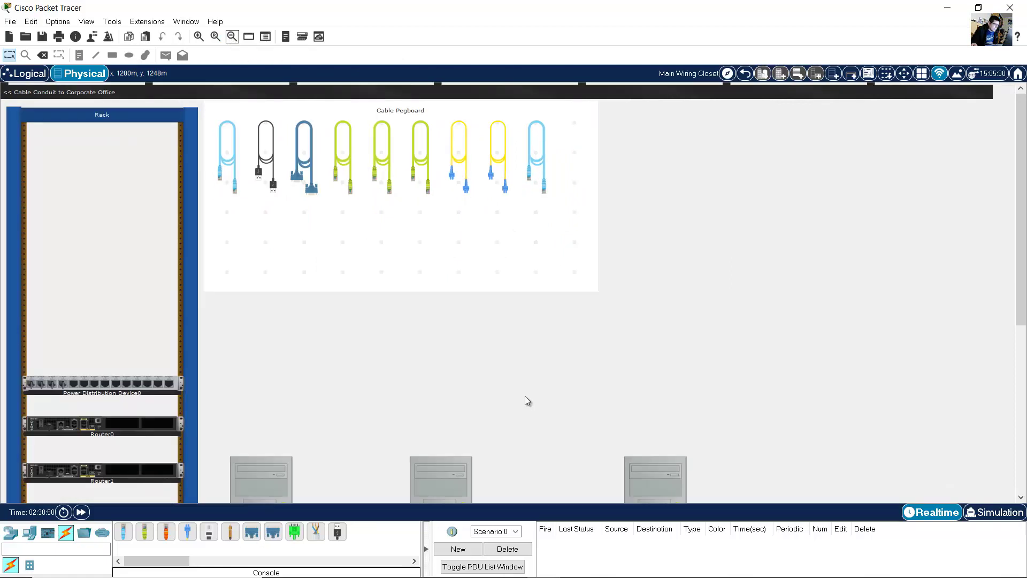
click(231, 37)
click(231, 37)
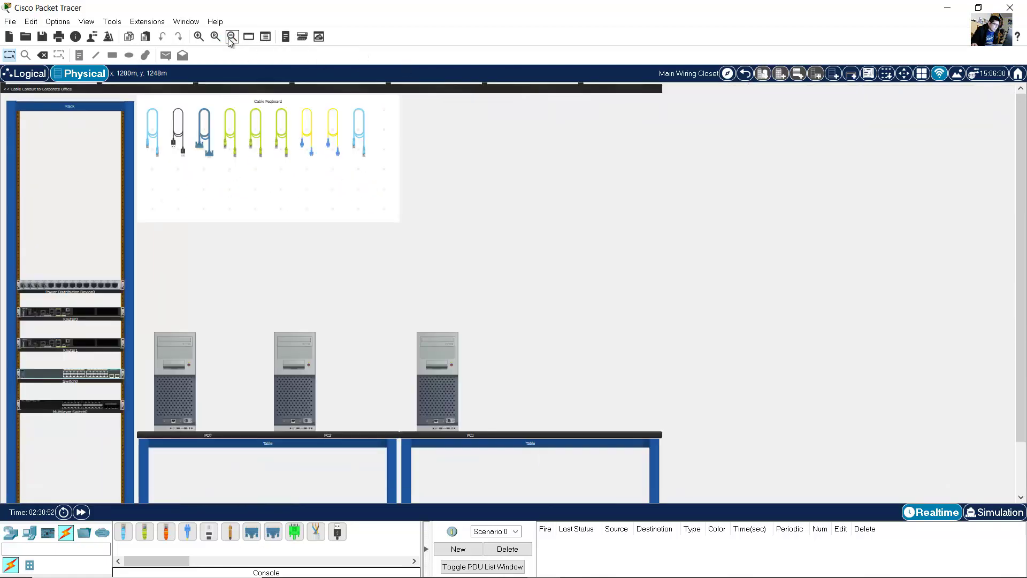
Examine the ports of the racked routers, the switches and the power distribution device up close
click(199, 36)
click(199, 36)
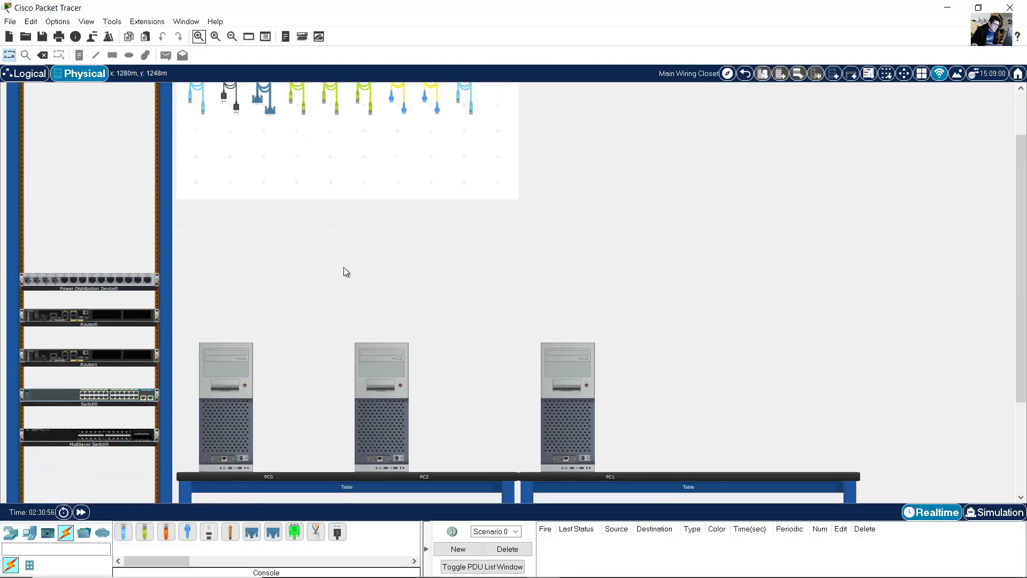
scroll(345, 268, down, 2)
scroll(344, 268, up, 1)
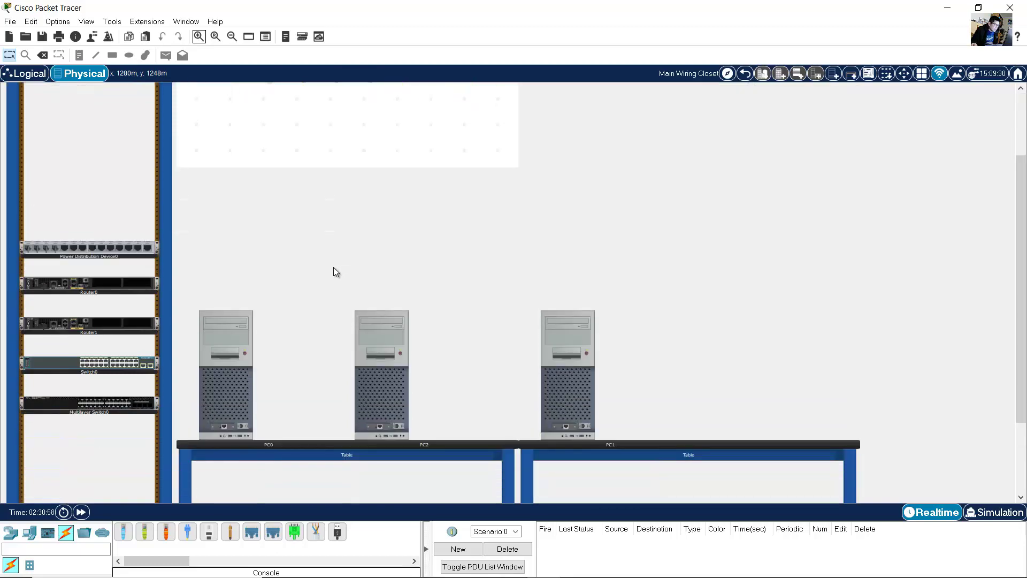
click(199, 37)
click(199, 36)
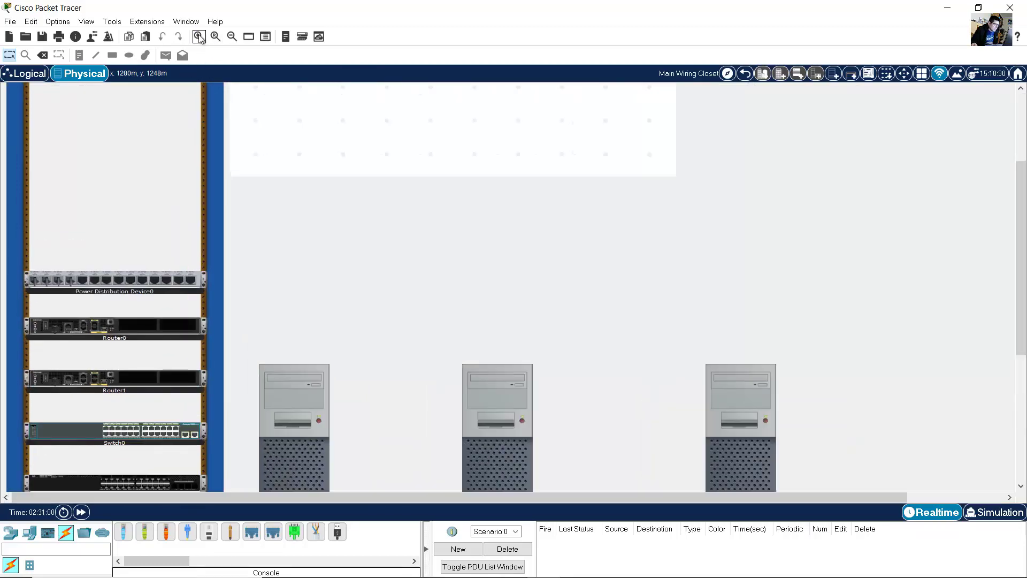
click(198, 36)
click(199, 36)
scroll(302, 283, up, 10)
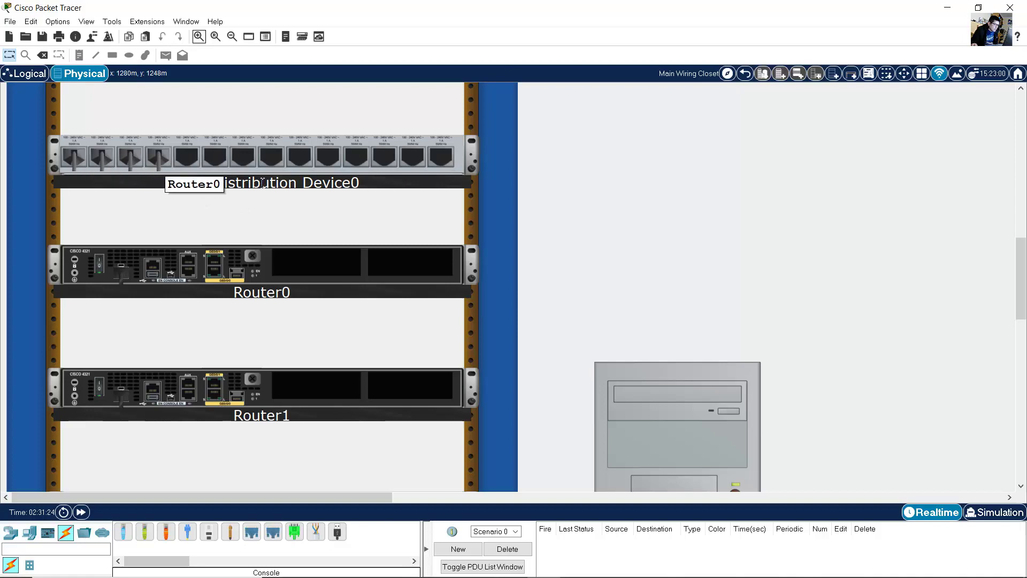
scroll(294, 201, down, 4)
scroll(303, 210, down, 4)
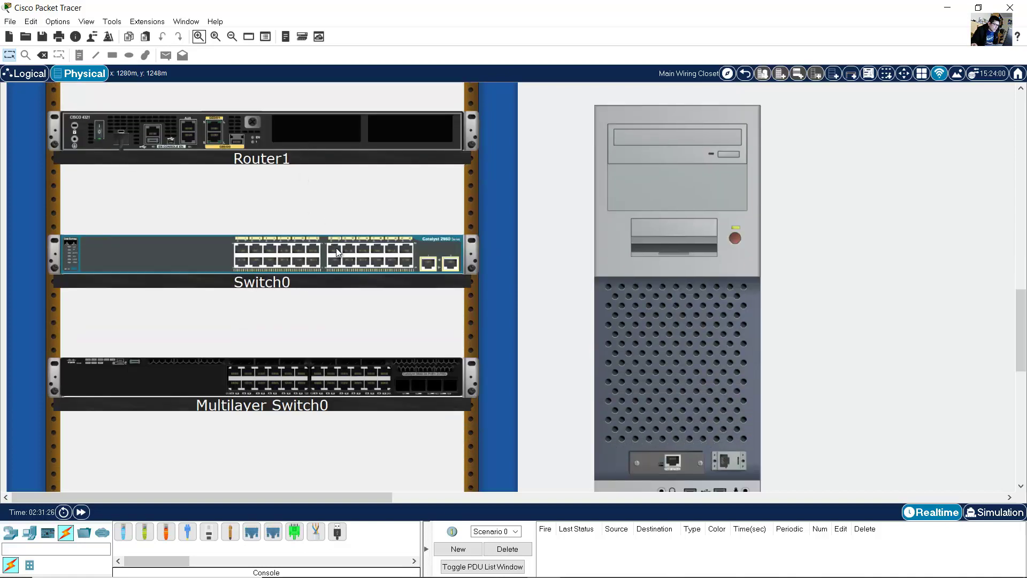
scroll(342, 260, up, 8)
scroll(480, 259, down, 3)
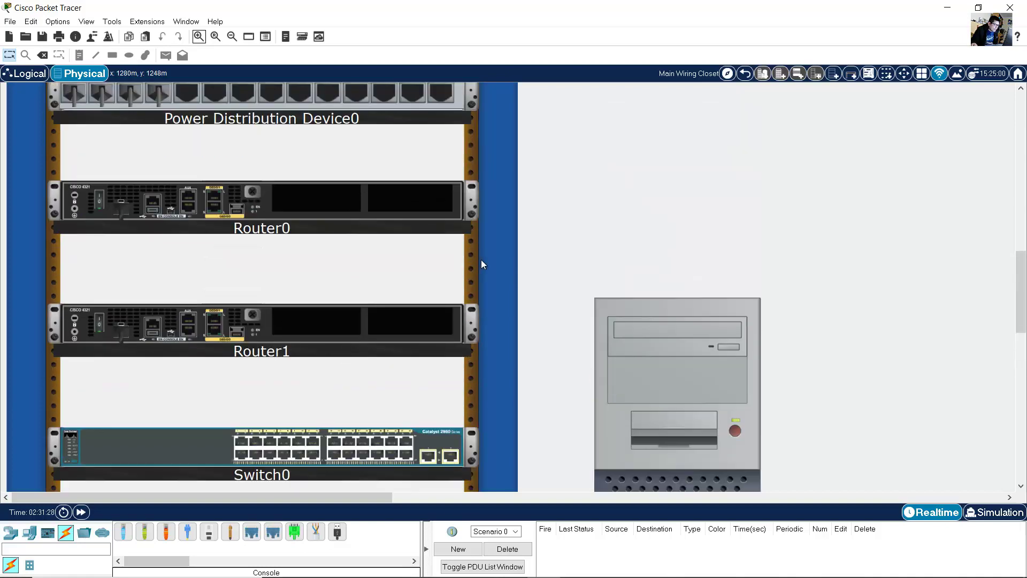
scroll(392, 249, down, 1)
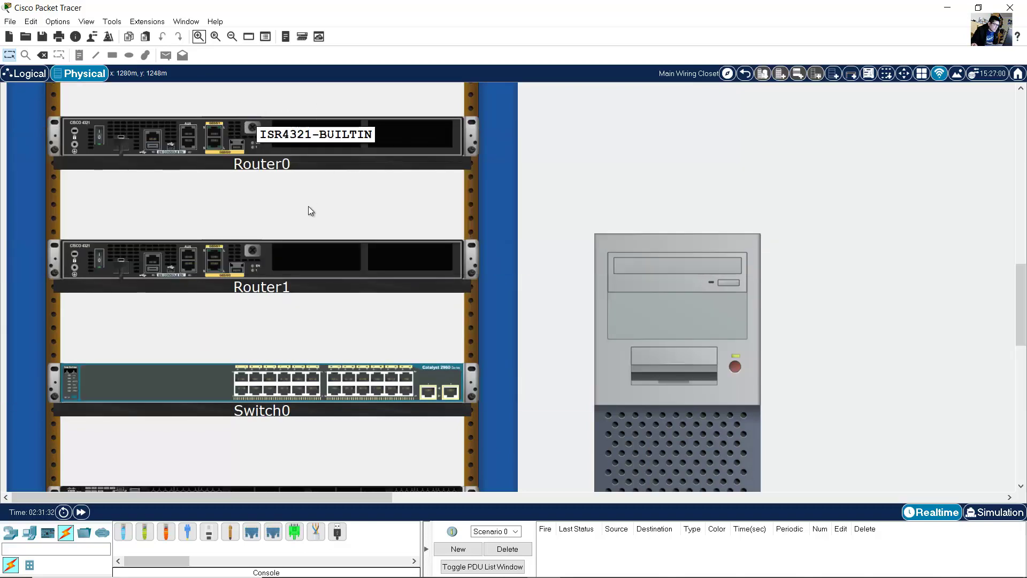
mouse_move(308, 146)
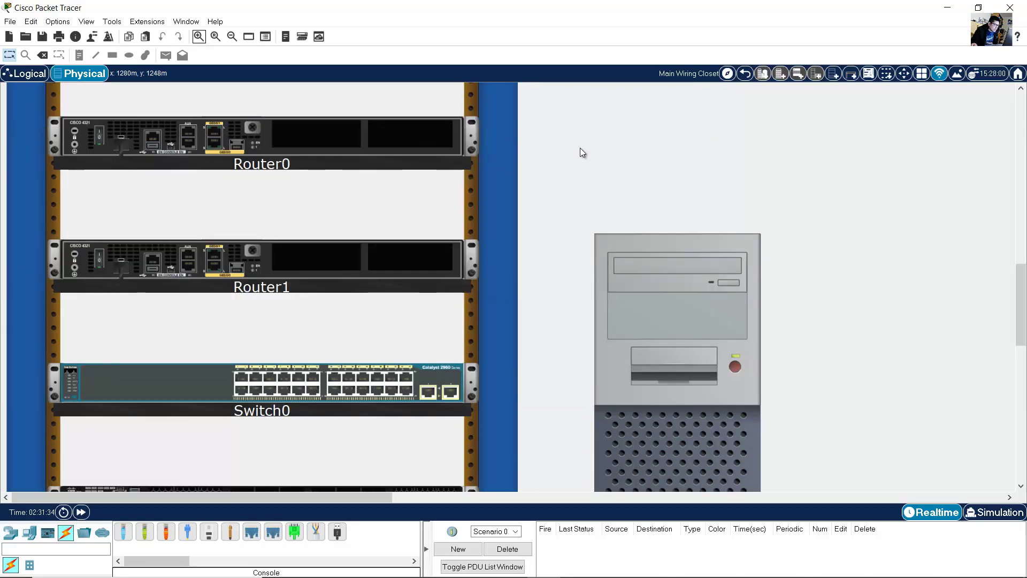
Take the first console cable from the pegboard and plug it into the RS 232 port of PC0
scroll(624, 160, up, 5)
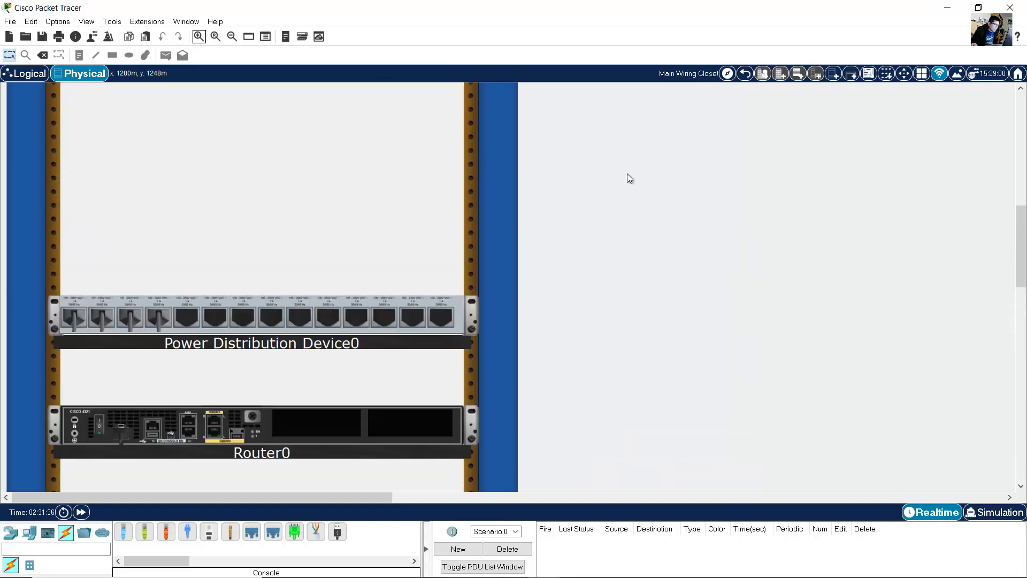
scroll(624, 179, up, 2)
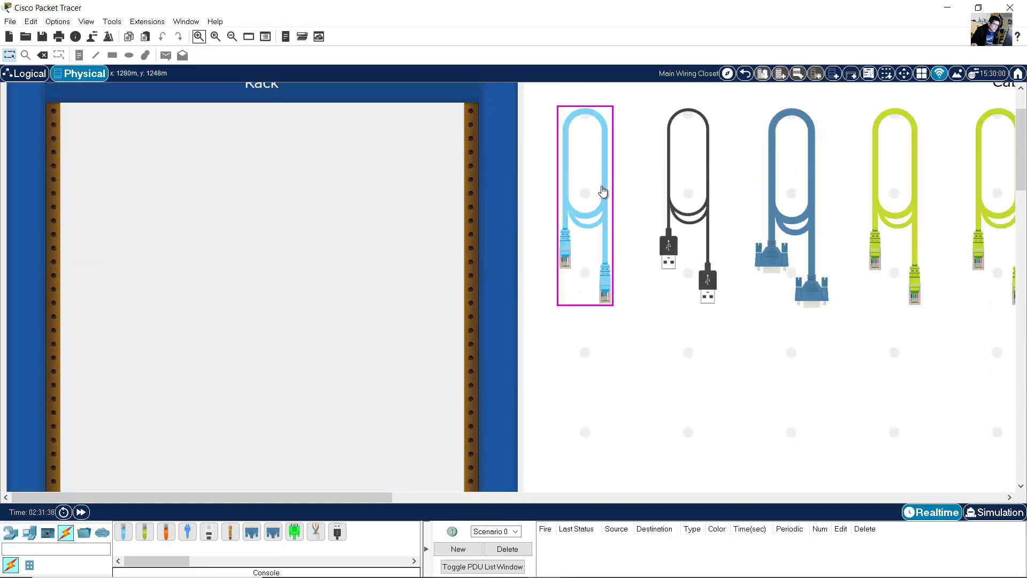
click(597, 179)
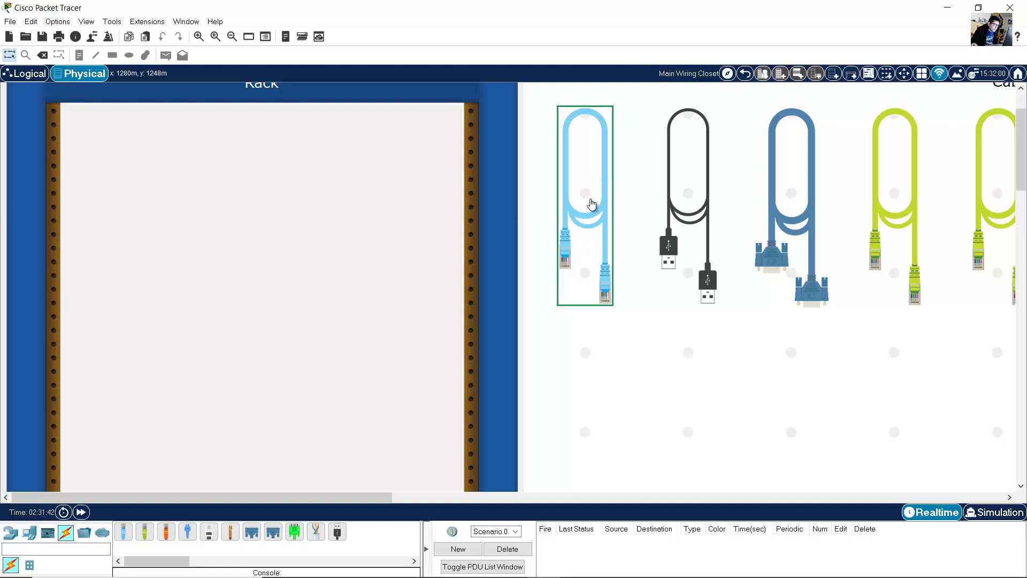
scroll(658, 361, down, 1)
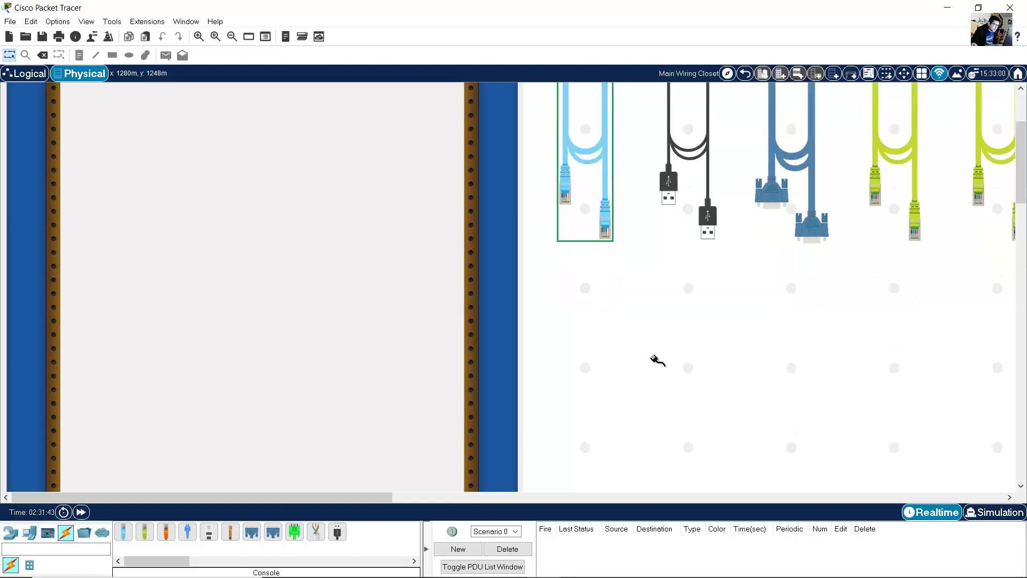
scroll(658, 362, down, 10)
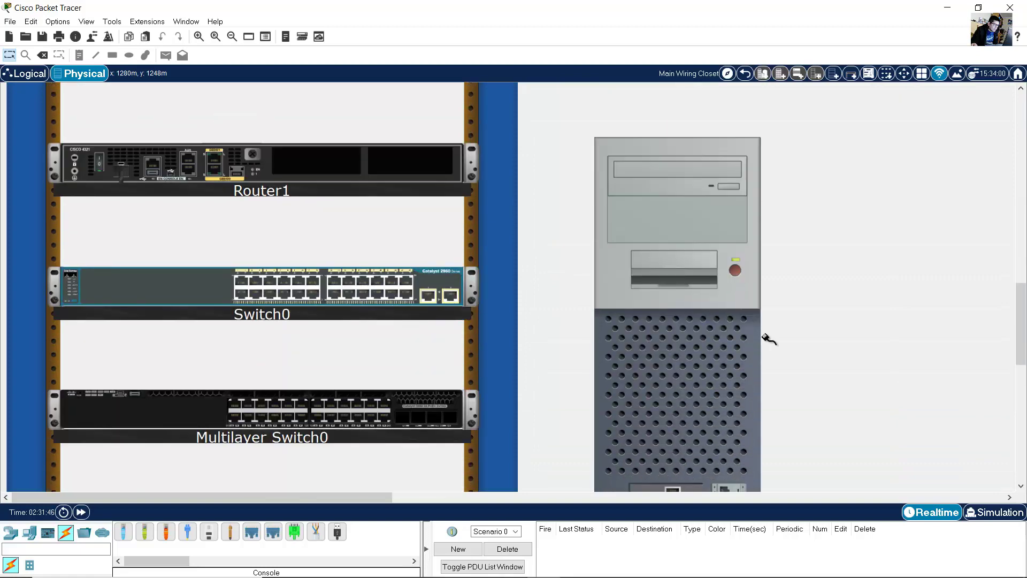
scroll(769, 339, down, 2)
mouse_move(1023, 356)
mouse_down()
mouse_move(1024, 369)
mouse_move(1016, 345)
mouse_up()
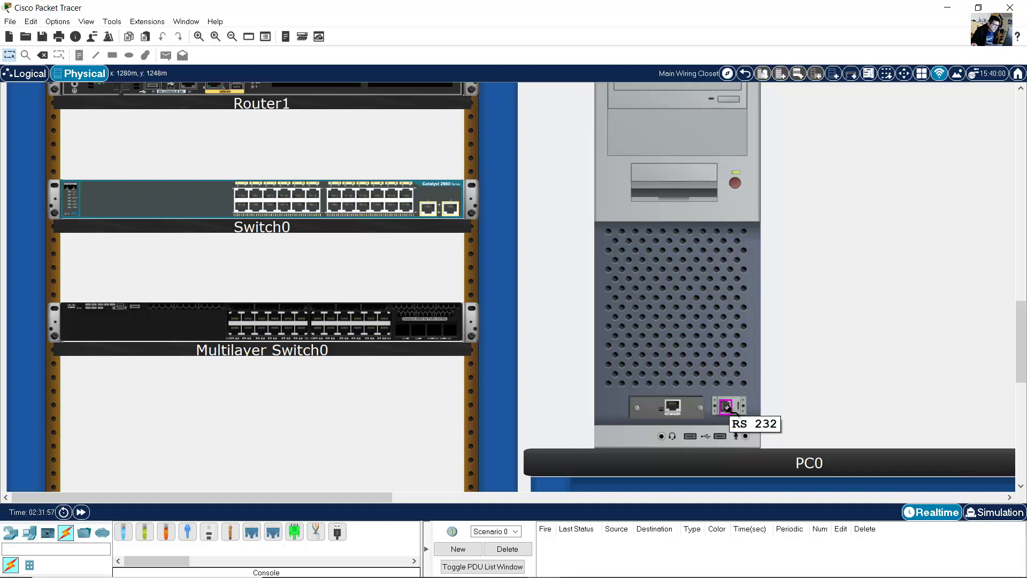
click(726, 408)
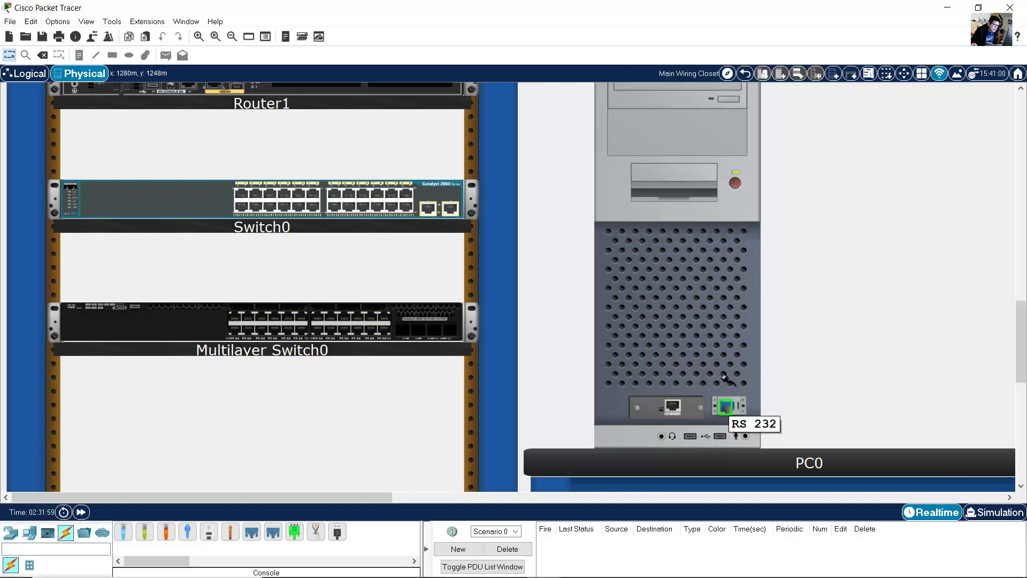
Plug the other end of the console cable into the Console port of Router0
scroll(337, 287, up, 5)
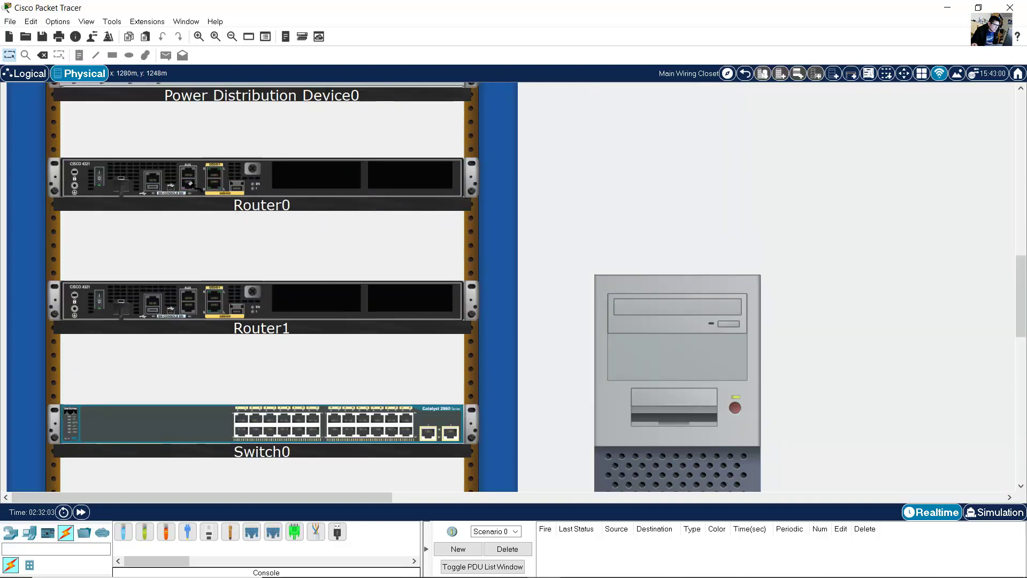
click(189, 185)
scroll(212, 185, down, 2)
scroll(211, 110, up, 1)
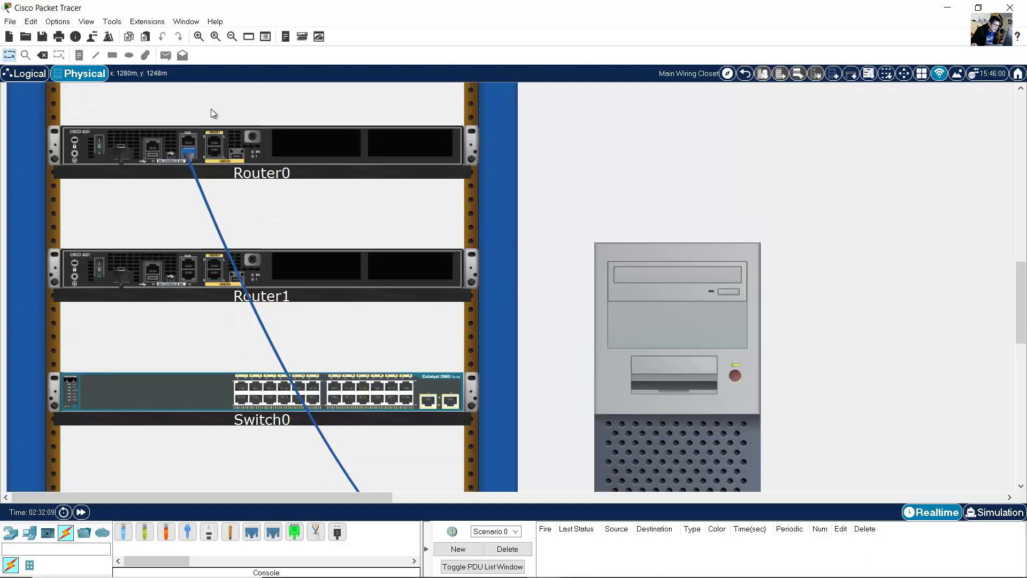
Inspect the console cable's source and destination ports along its run from Router0 to PC0, and check Router0's device details
click(199, 37)
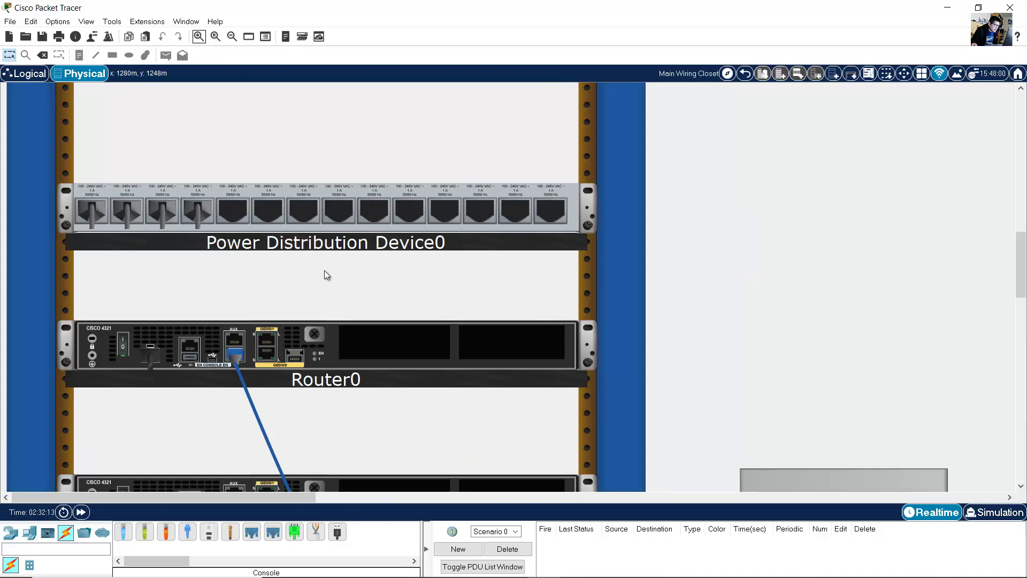
scroll(325, 272, down, 2)
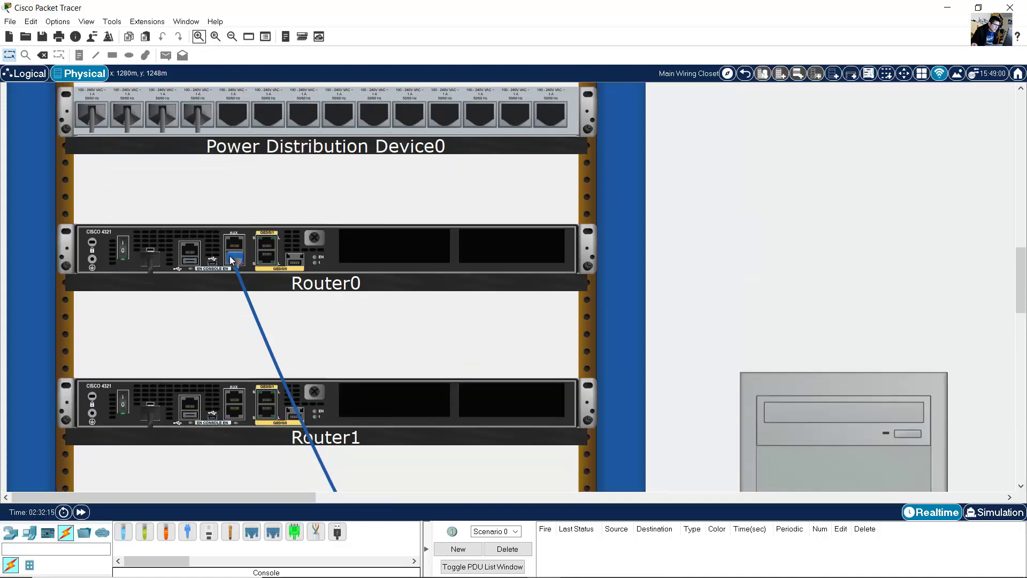
scroll(234, 260, down, 1)
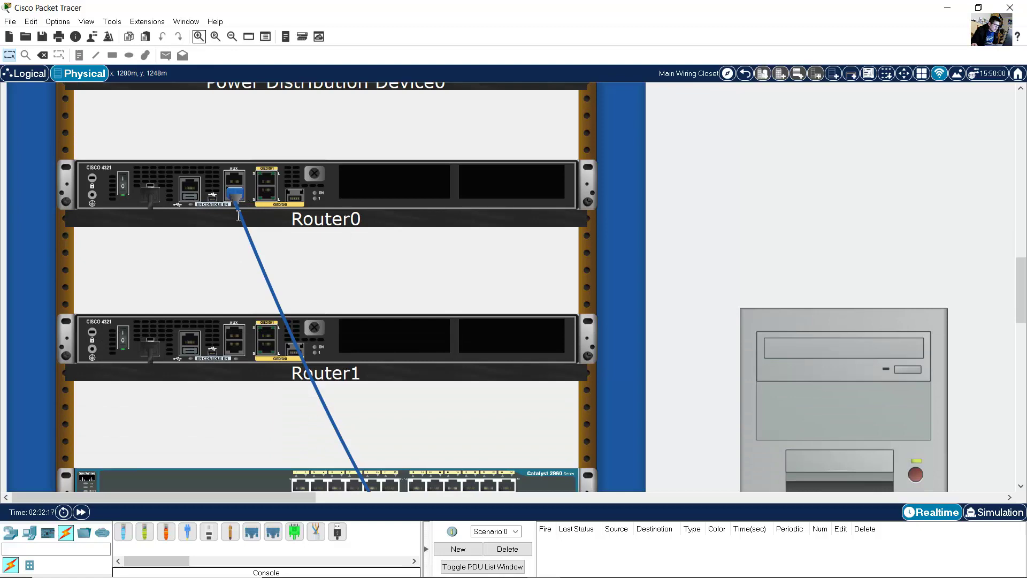
mouse_move(243, 217)
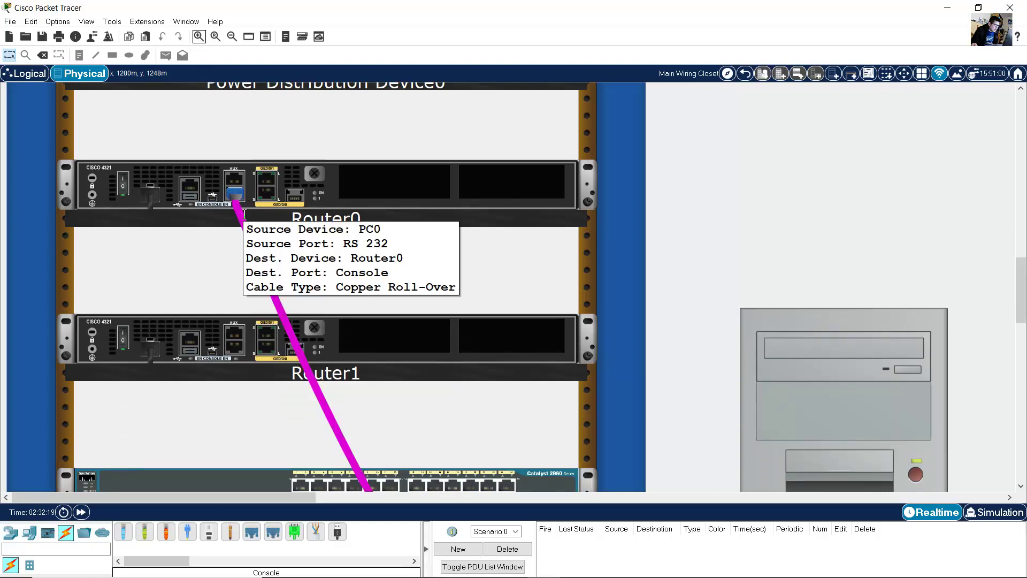
scroll(898, 330, down, 8)
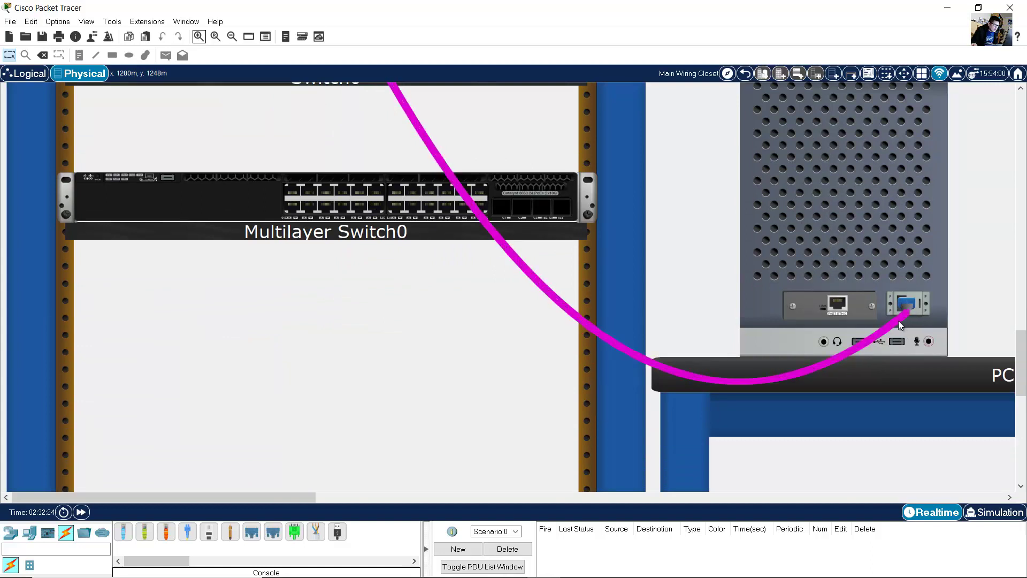
mouse_move(900, 321)
scroll(891, 303, up, 6)
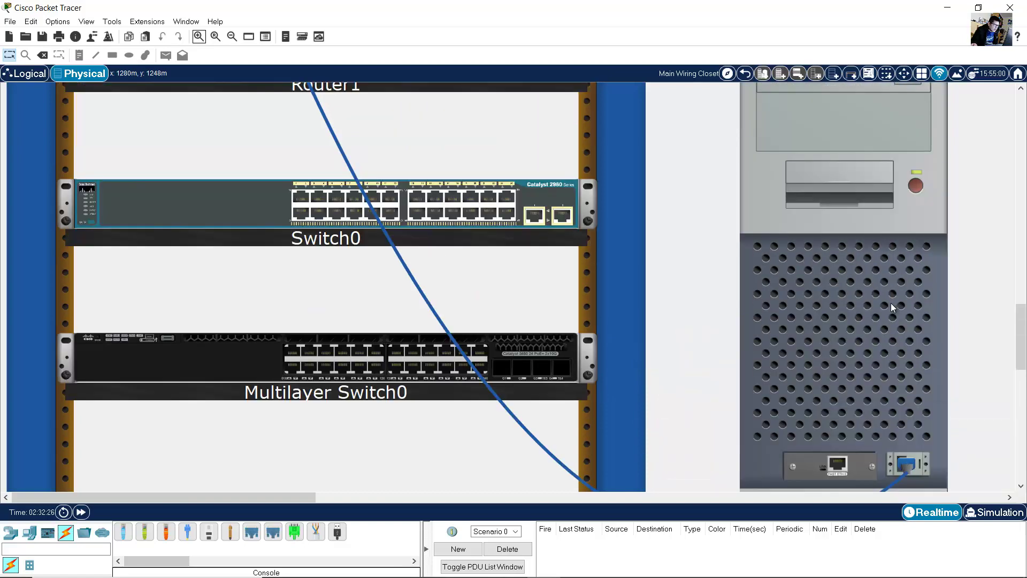
scroll(883, 307, down, 3)
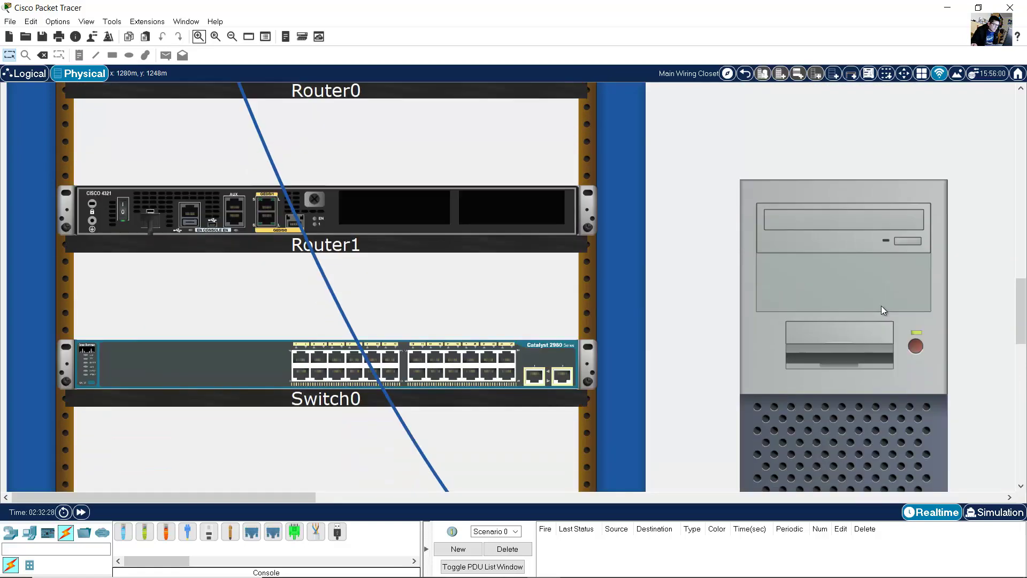
scroll(856, 308, up, 4)
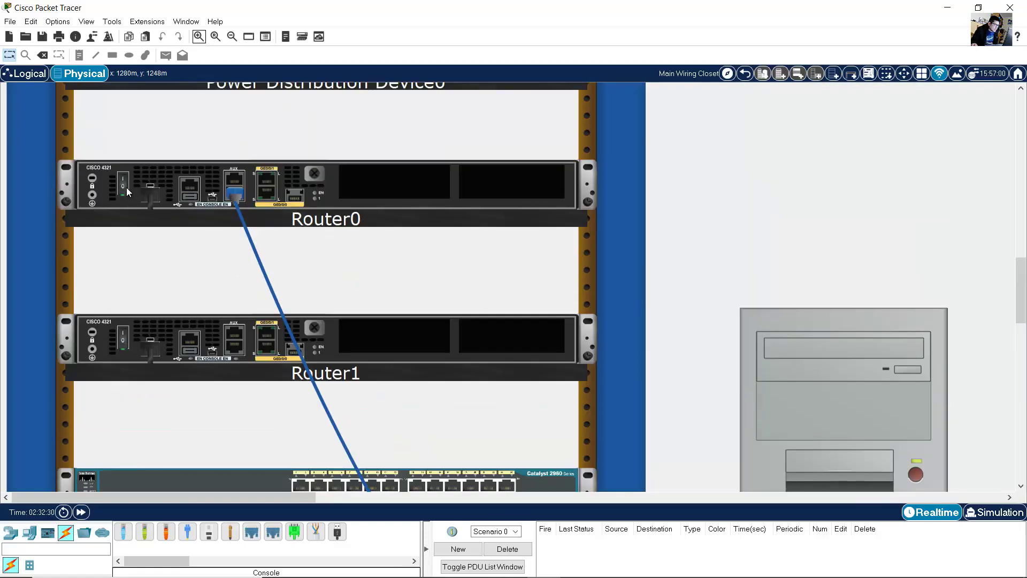
mouse_move(113, 190)
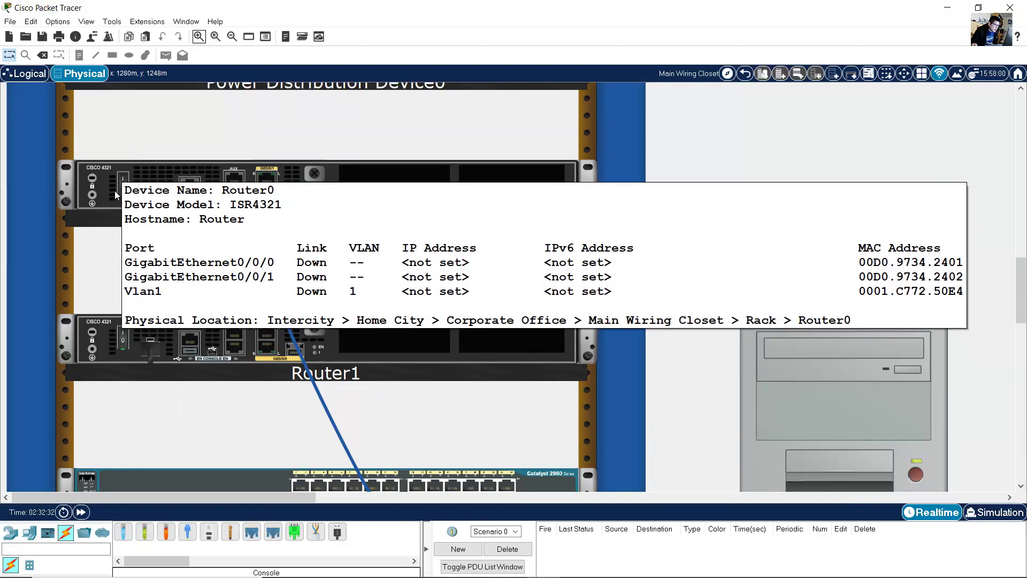
scroll(909, 343, down, 3)
scroll(964, 339, down, 4)
scroll(959, 343, up, 5)
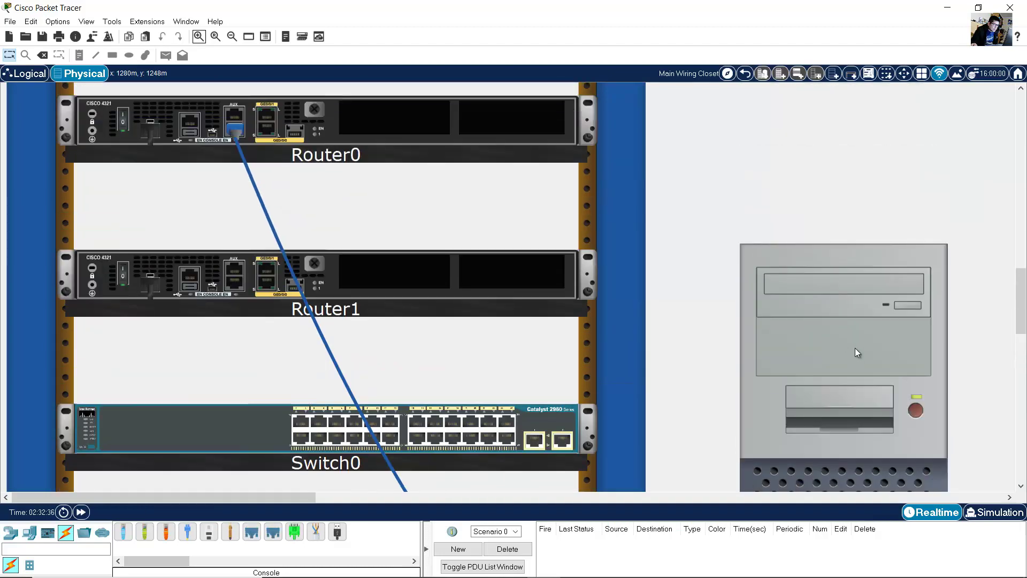
Open a terminal session to Router0 from the desktop applications of PC0
click(855, 348)
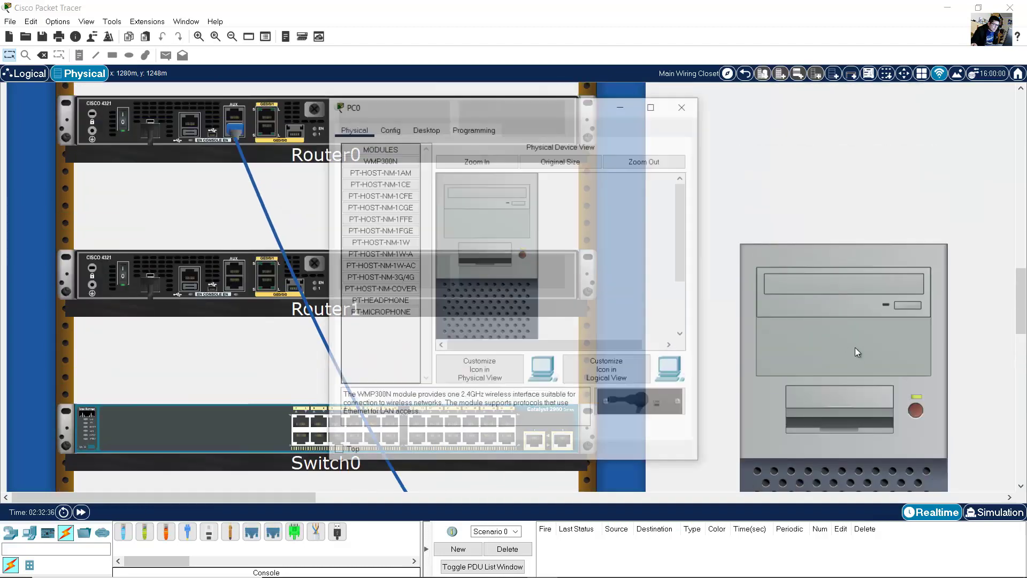
click(425, 128)
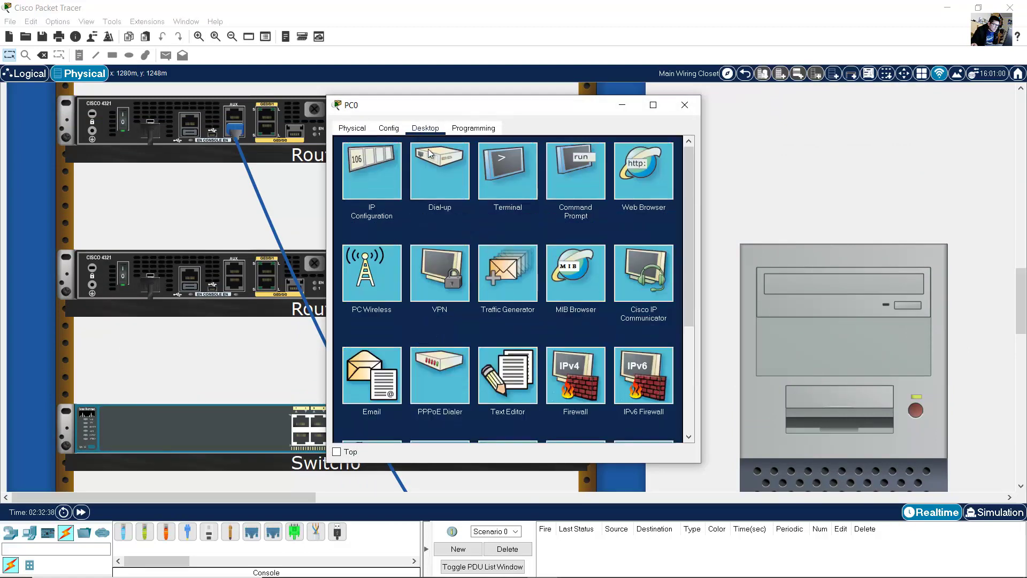
click(507, 174)
click(664, 257)
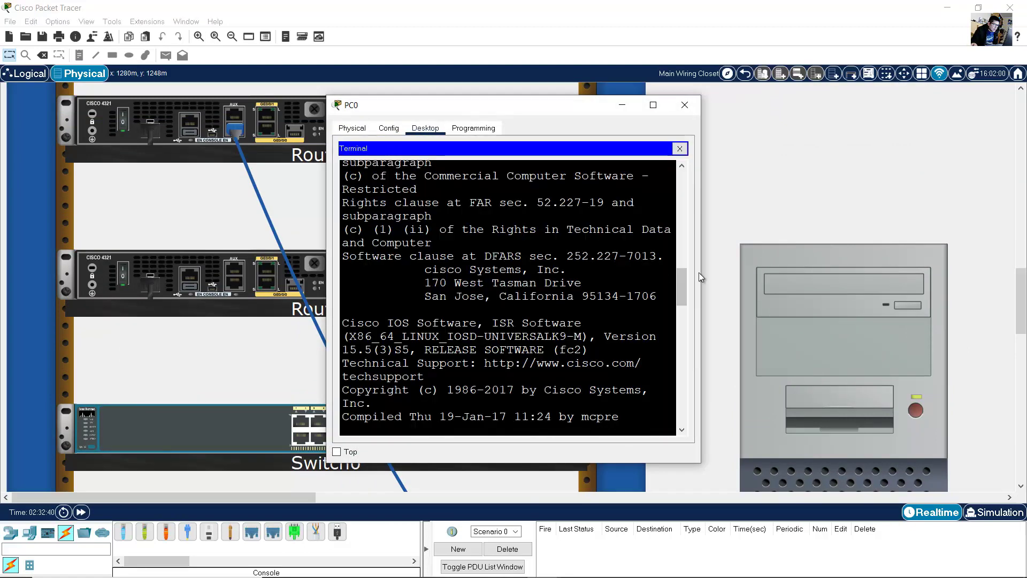
Answer no to the initial configuration dialog, start the router's command line, and close the PC0 window
key(Return)
key(Return)
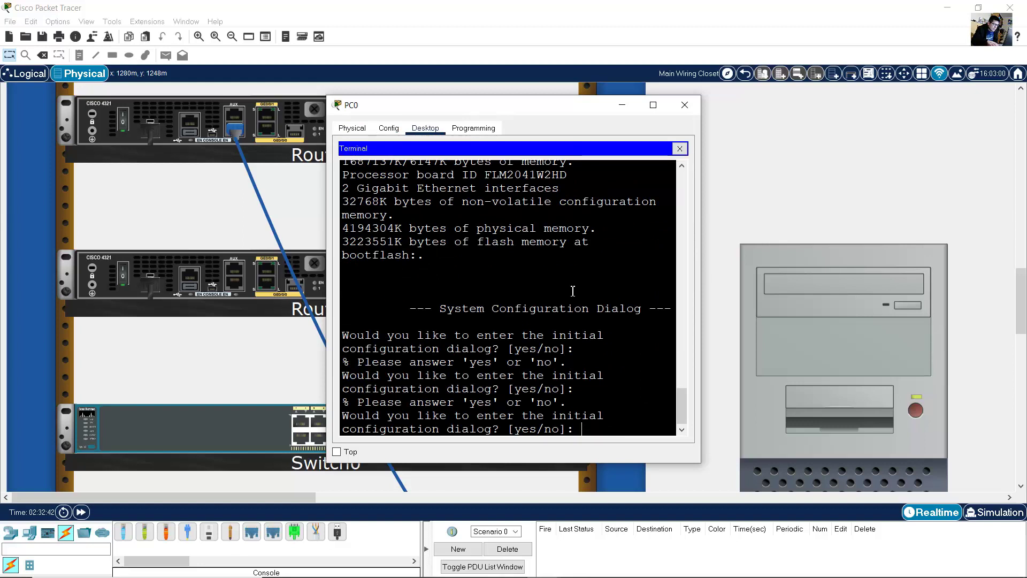
drag(364, 415, 576, 426)
text(no)
key(Return)
key(Return)
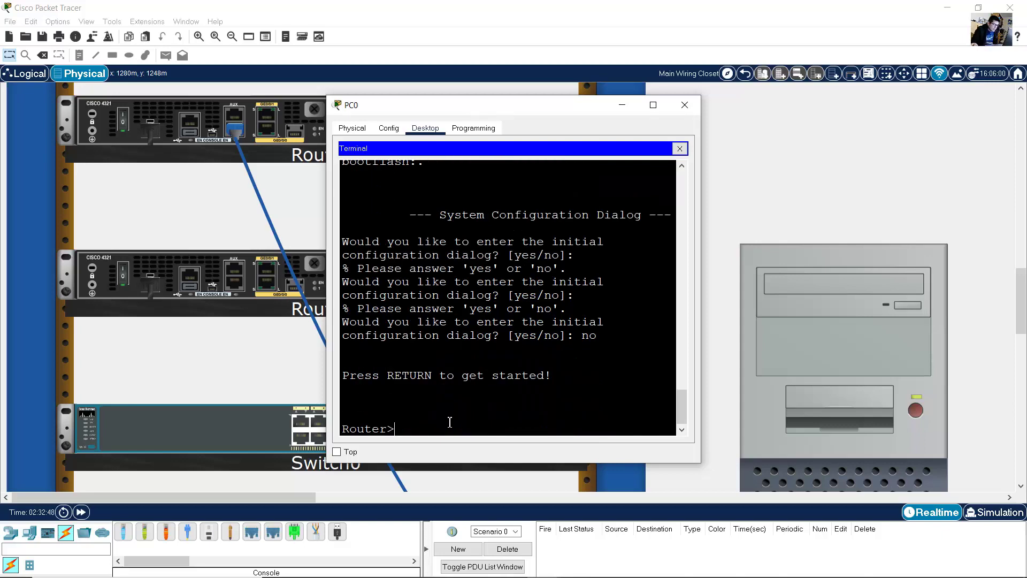
drag(450, 422, 342, 415)
click(685, 105)
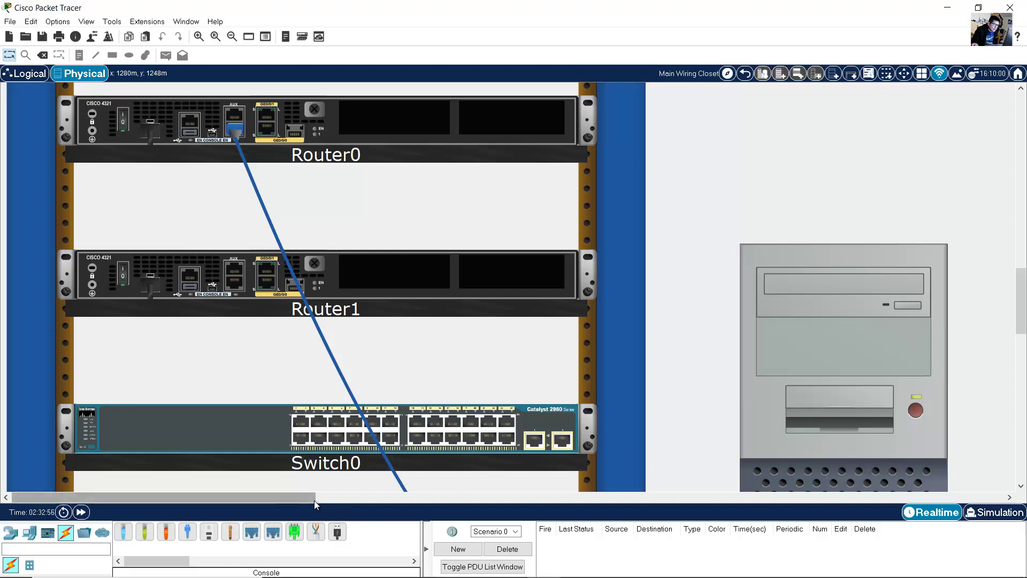
Take the USB cable from the pegboard and plug one end into the USB0 port of PC2
drag(314, 497, 525, 477)
scroll(893, 341, up, 10)
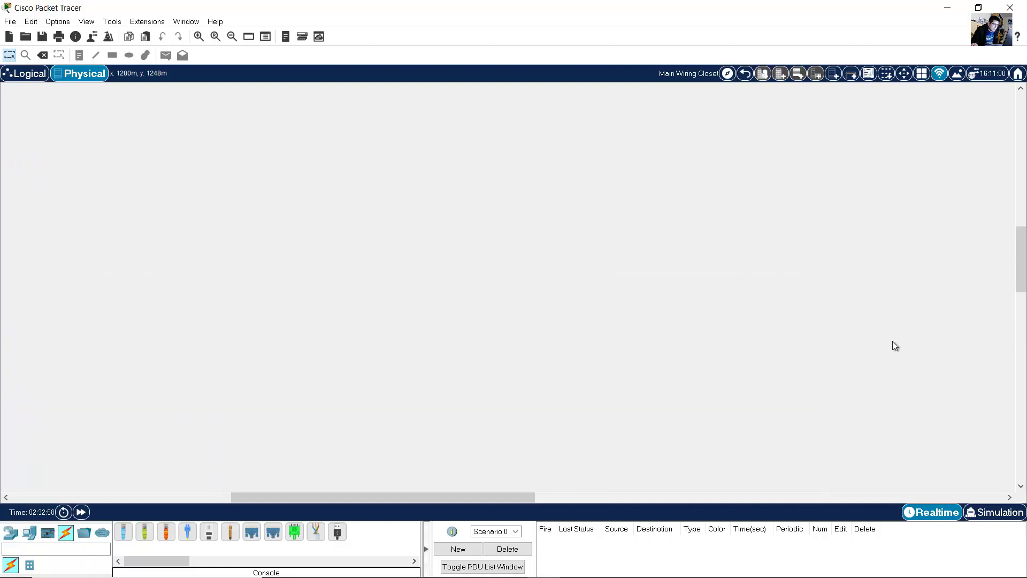
scroll(893, 346, up, 2)
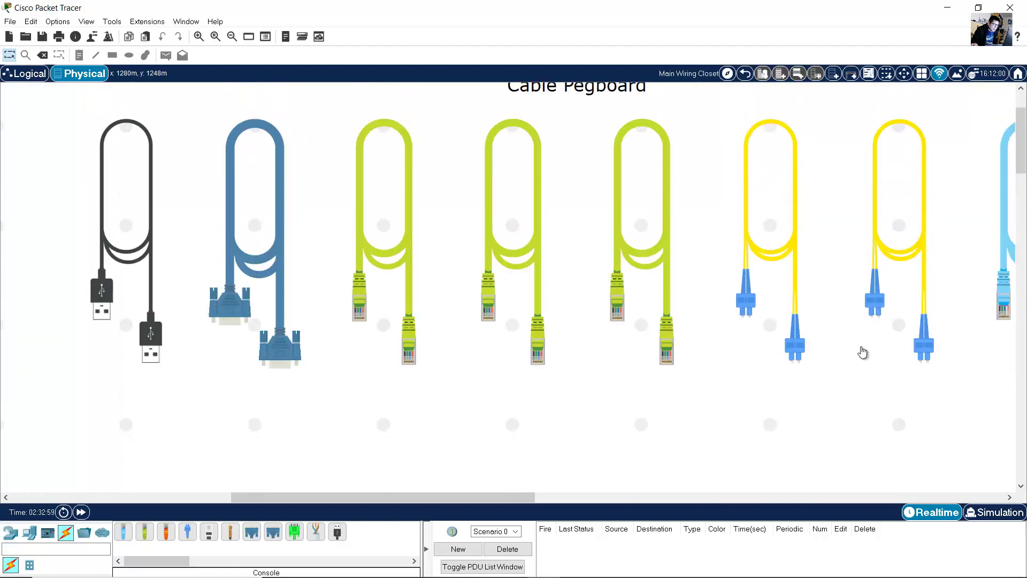
click(121, 252)
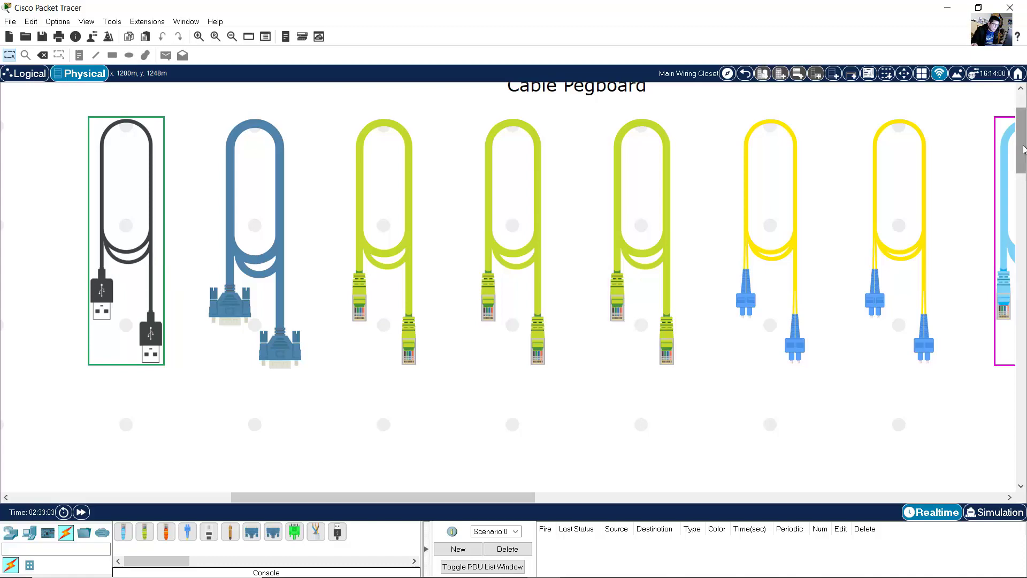
drag(1022, 163, 1022, 389)
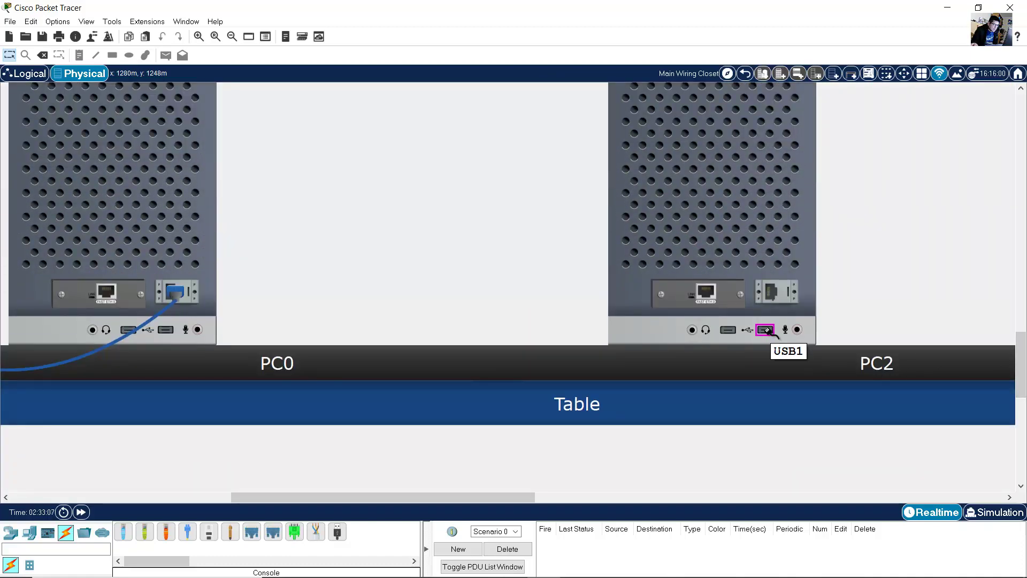
click(728, 330)
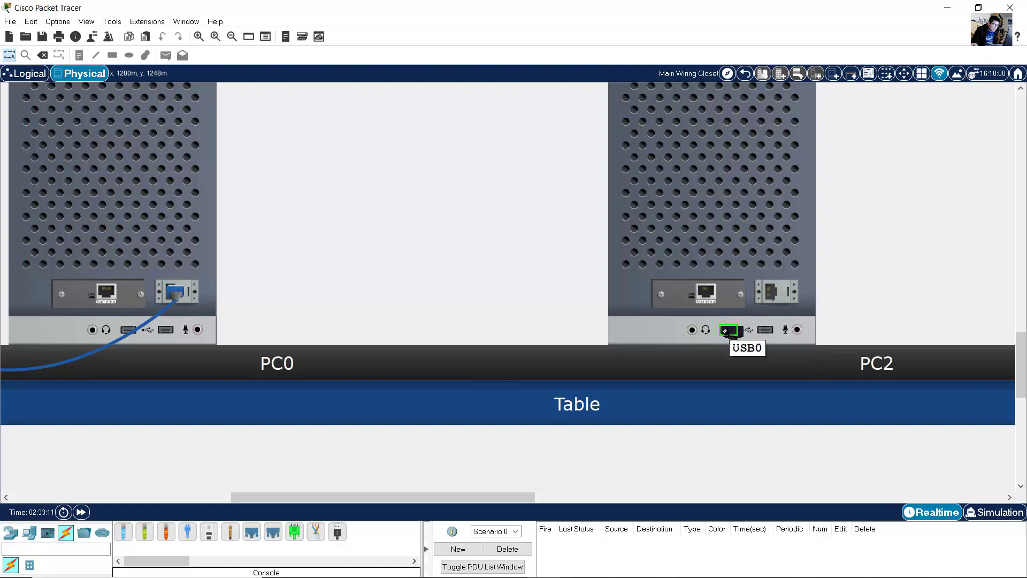
Plug the other end of the USB cable into the USB Console port of Router1 in the rack
drag(503, 498, 280, 492)
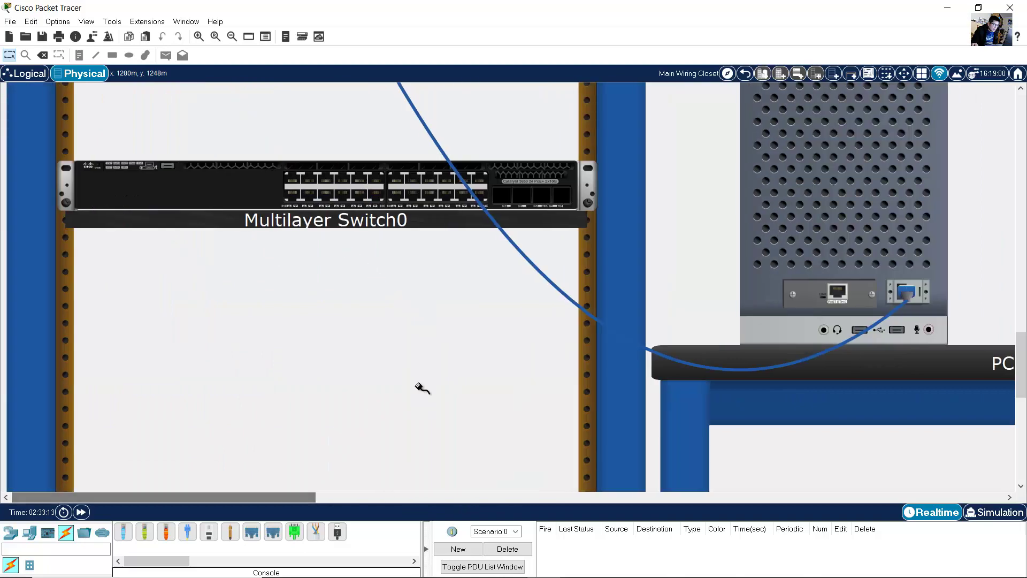
drag(1022, 384, 1022, 310)
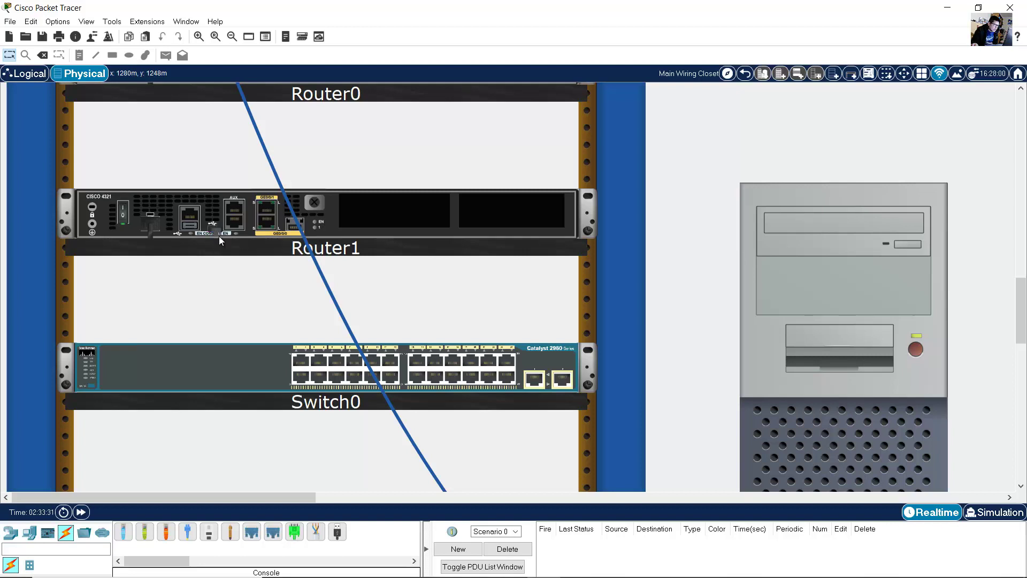
scroll(220, 233, up, 1)
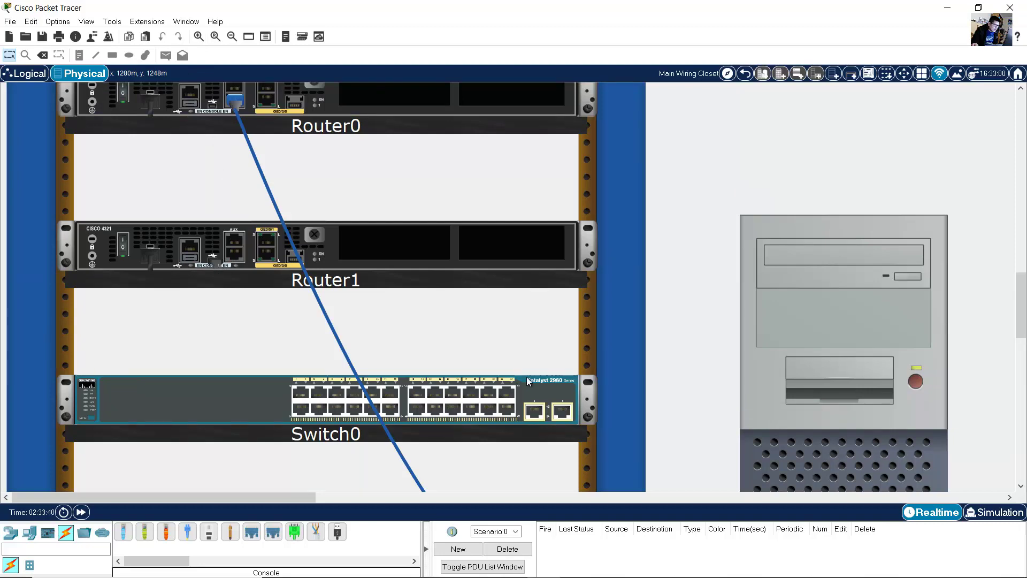
Check the USB cable's connection details at PC2, and open a terminal session to Router1 from PC2 with the default port settings
scroll(216, 275, down, 5)
scroll(771, 493, right, 2)
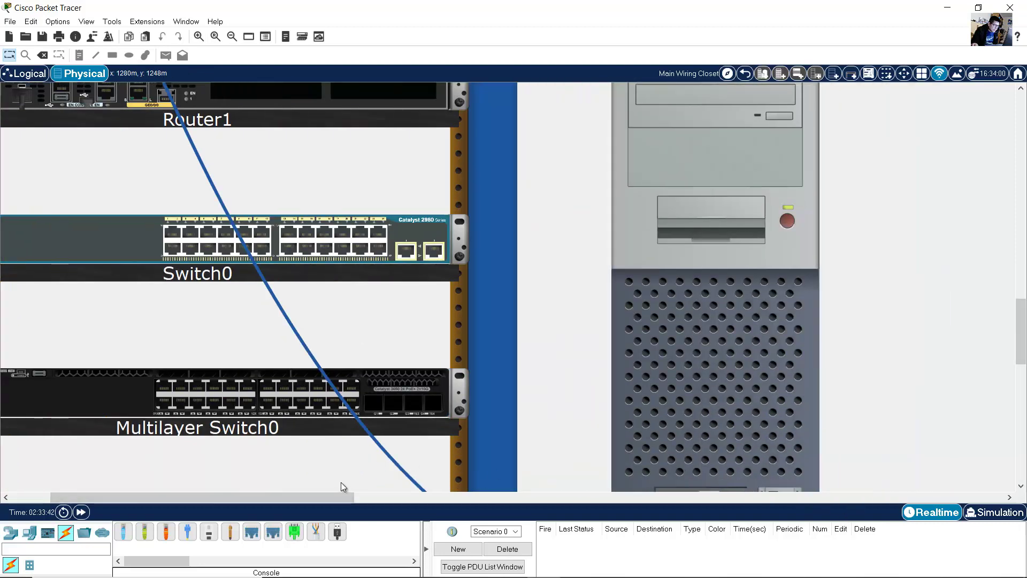
drag(338, 493, 618, 493)
scroll(499, 378, down, 5)
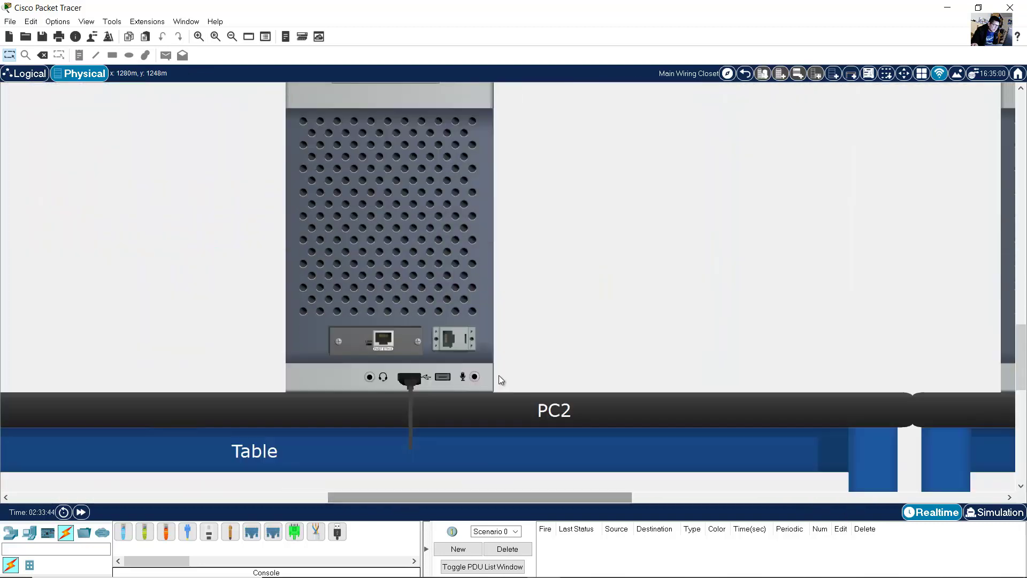
mouse_move(412, 400)
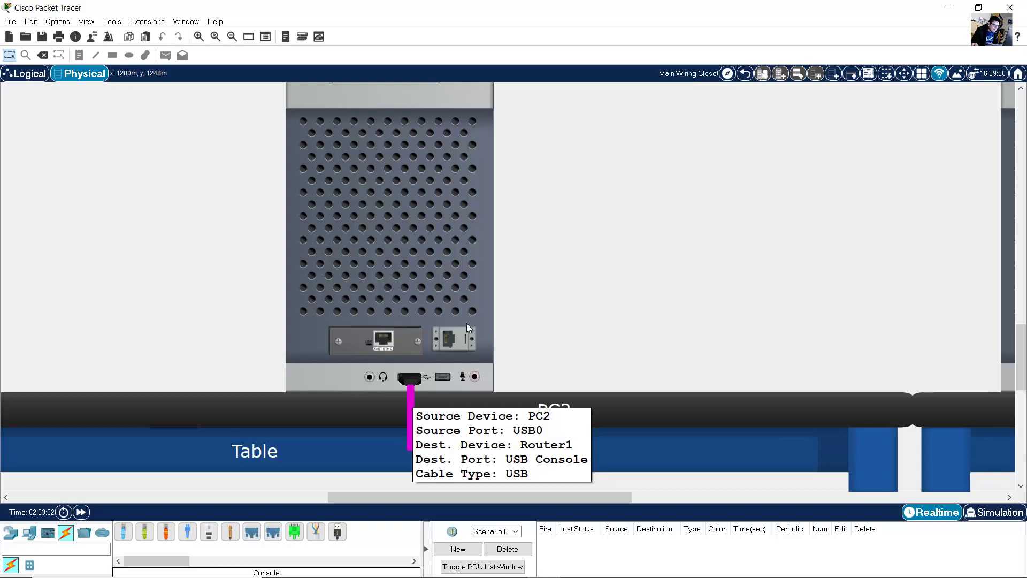
scroll(480, 295, up, 5)
click(348, 209)
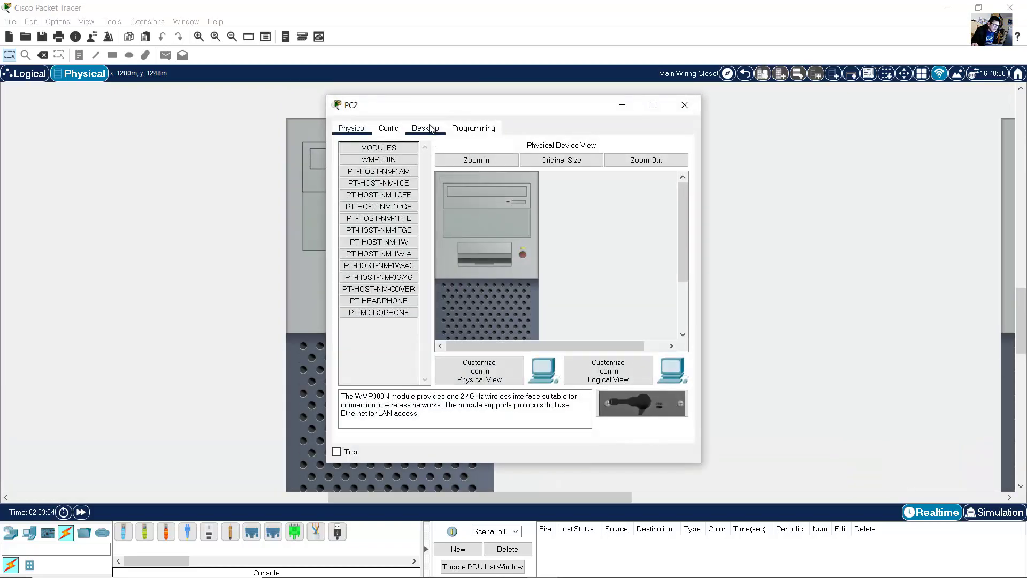
click(432, 129)
click(512, 174)
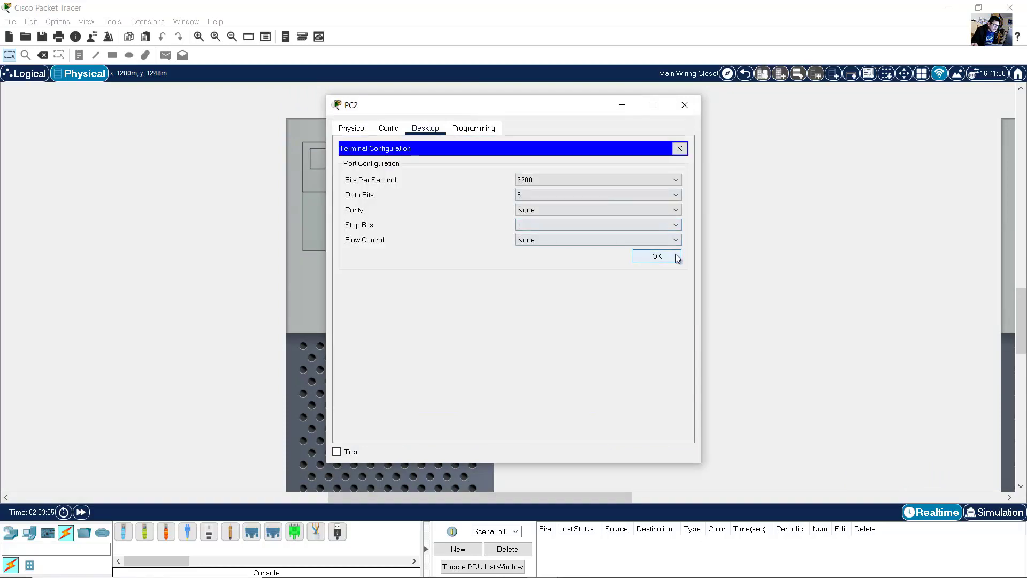
click(657, 257)
key(Return)
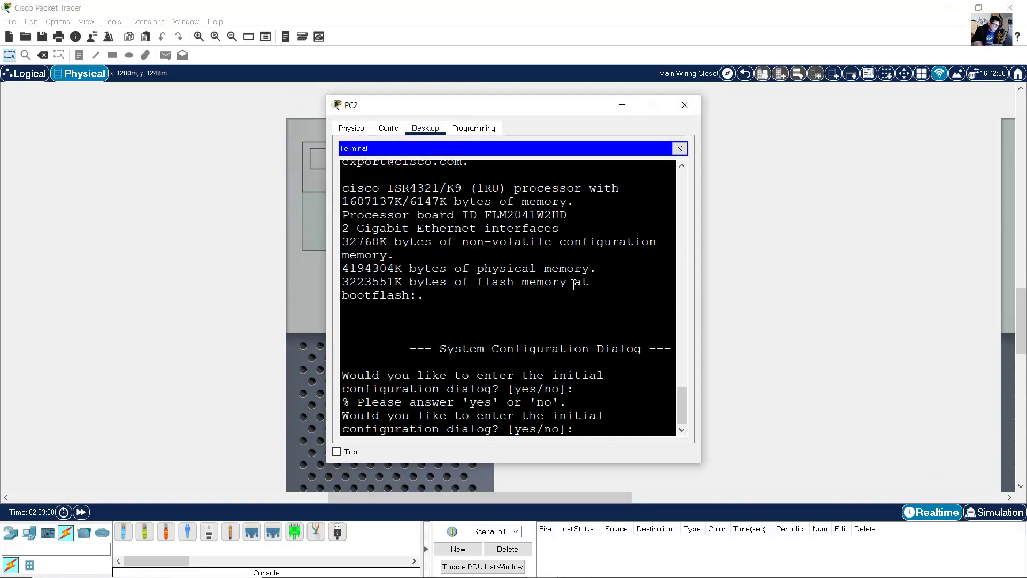
Answer no to Router1's initial configuration dialog, start its command line, and close the PC2 window
drag(397, 428, 585, 426)
click(605, 434)
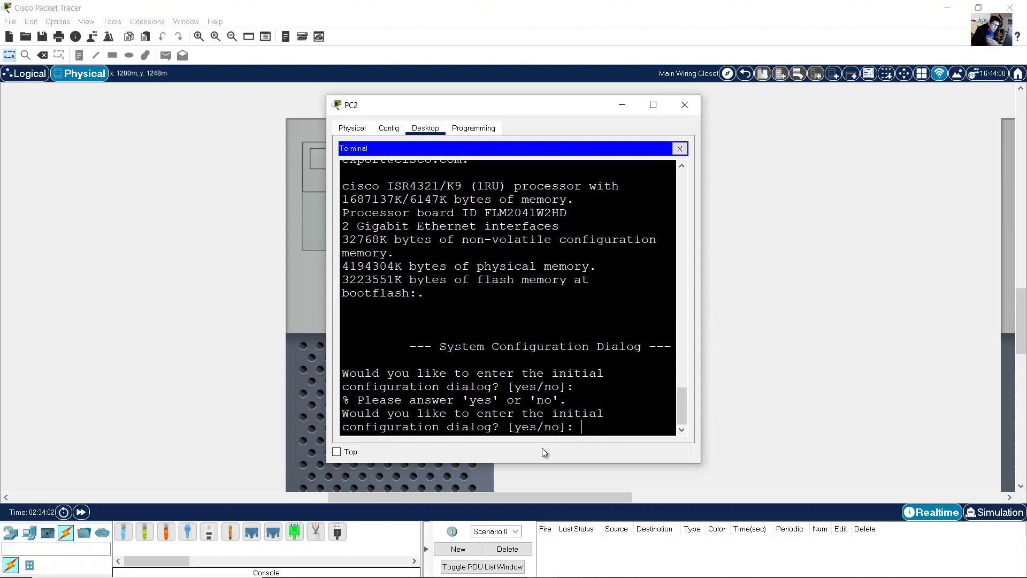
text(no)
key(Return)
key(Return)
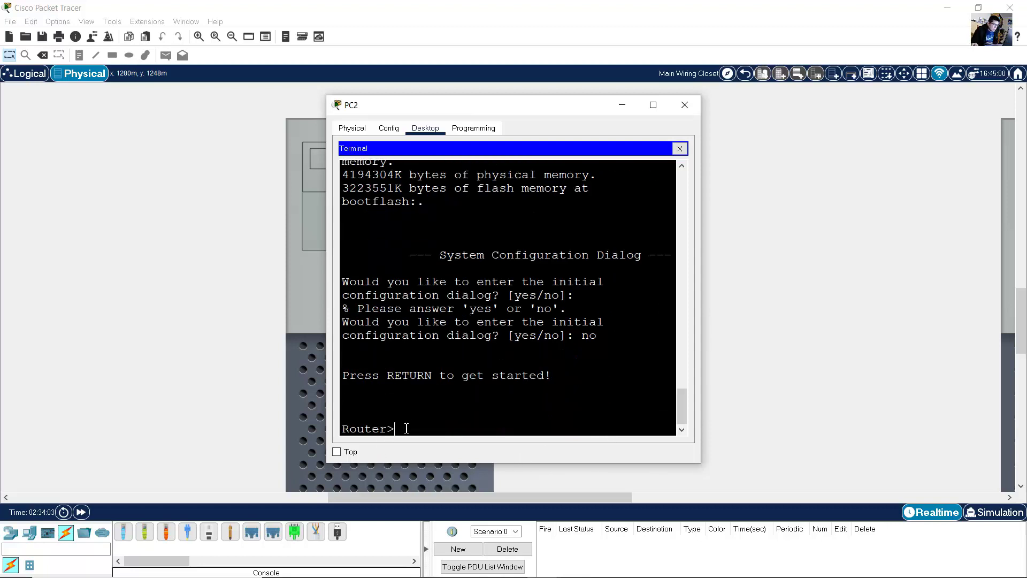
drag(419, 428, 301, 418)
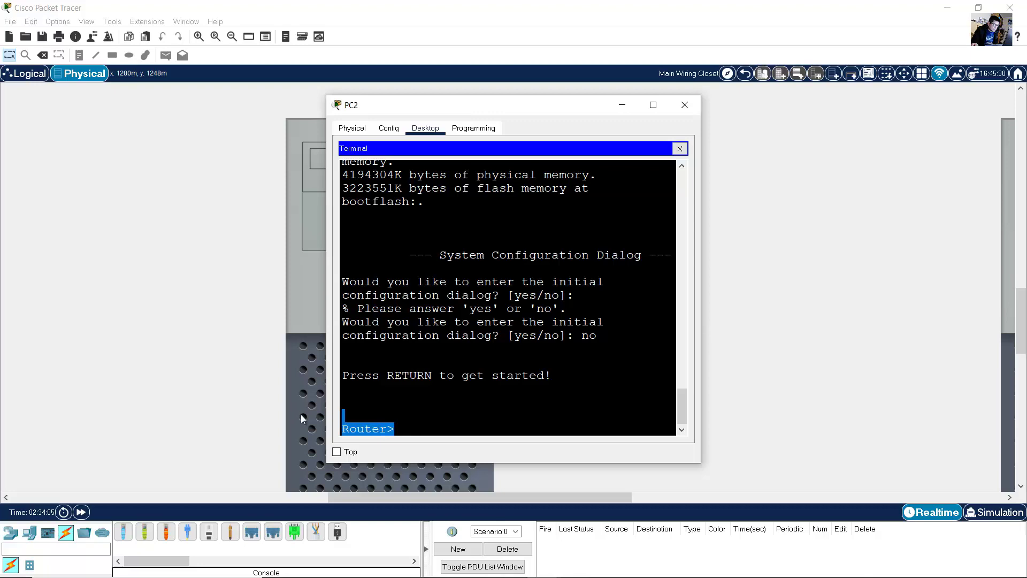
click(679, 104)
Take the light blue console cable from the pegboard and plug one end into the serial port of PC1
drag(536, 502, 286, 480)
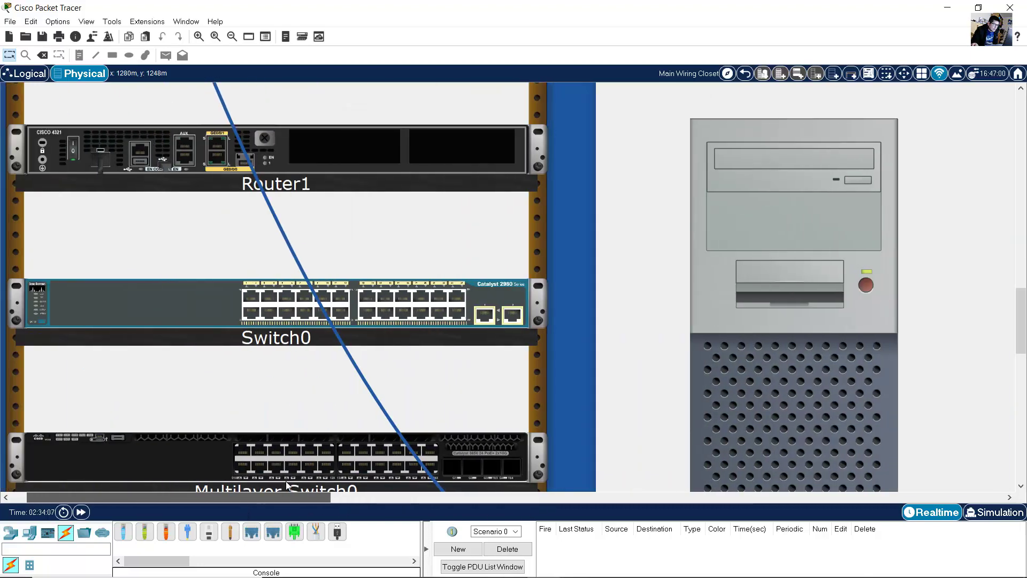
scroll(483, 354, up, 3)
scroll(487, 352, down, 3)
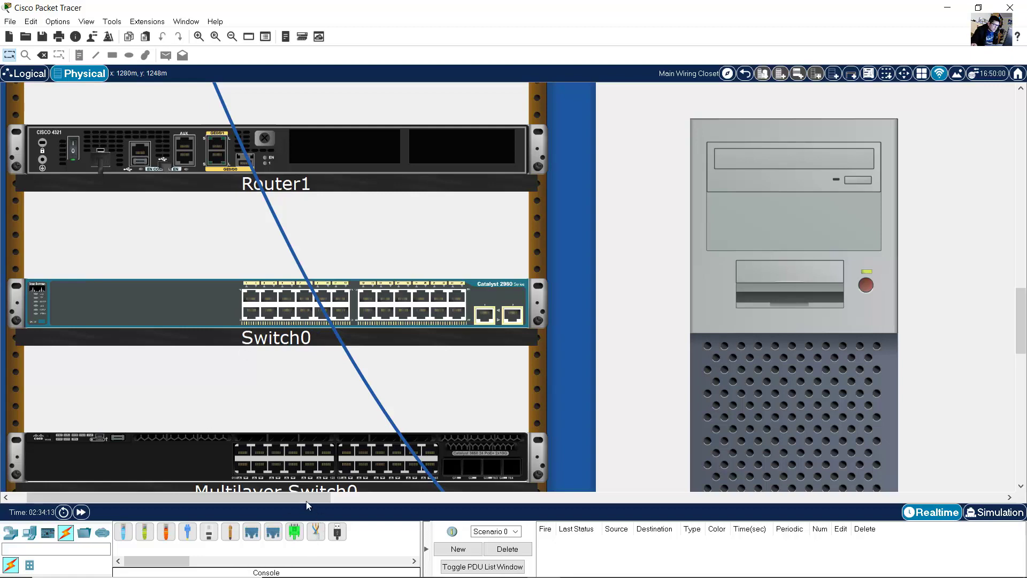
drag(307, 500, 748, 475)
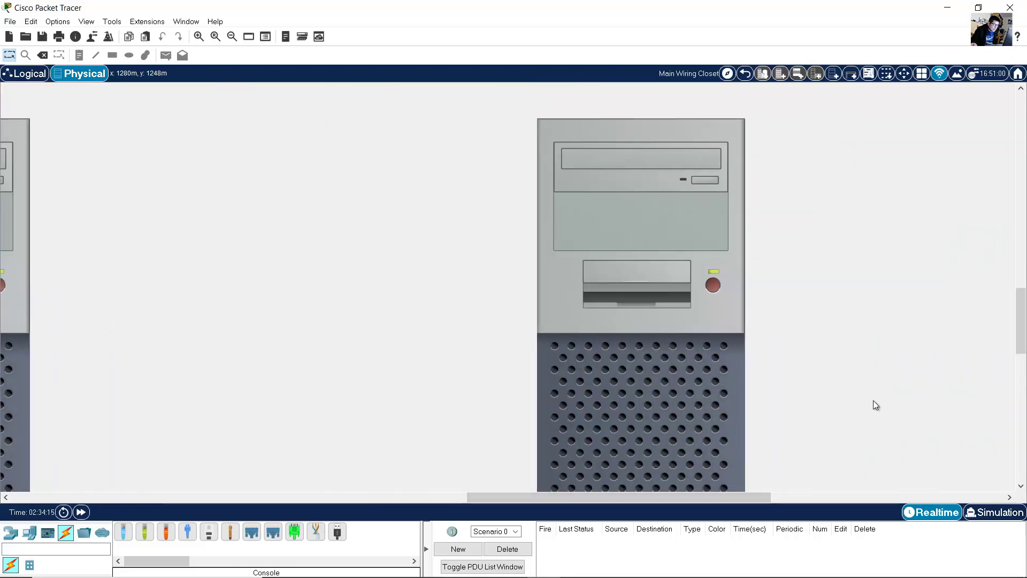
scroll(872, 375, down, 4)
scroll(870, 341, up, 5)
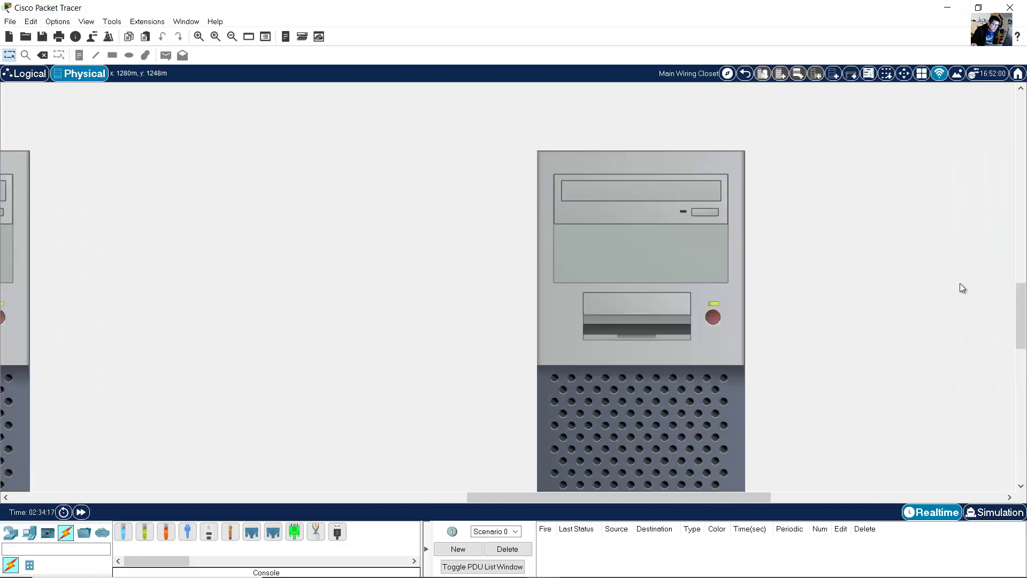
scroll(961, 291, up, 8)
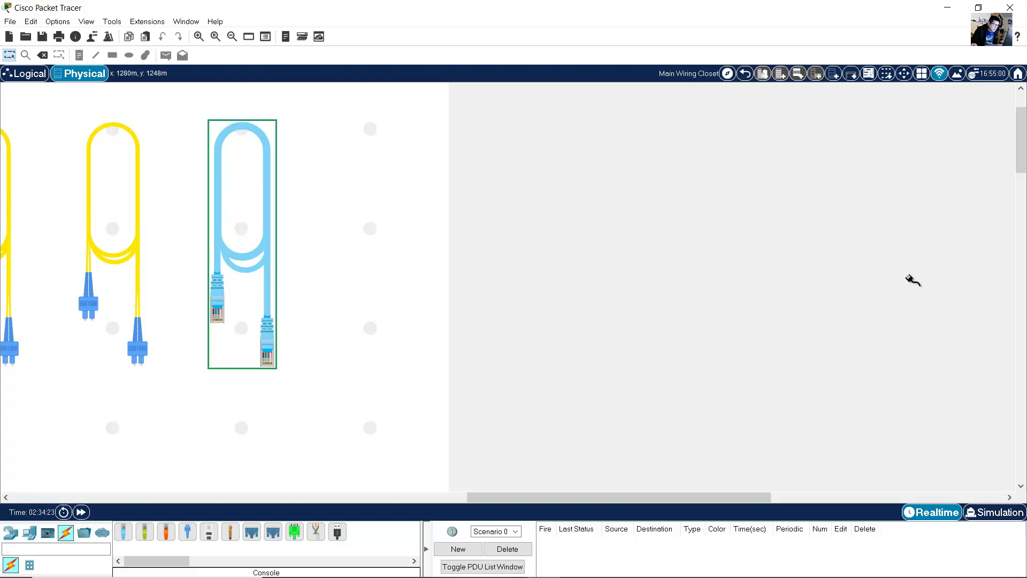
scroll(913, 280, down, 5)
scroll(705, 354, down, 2)
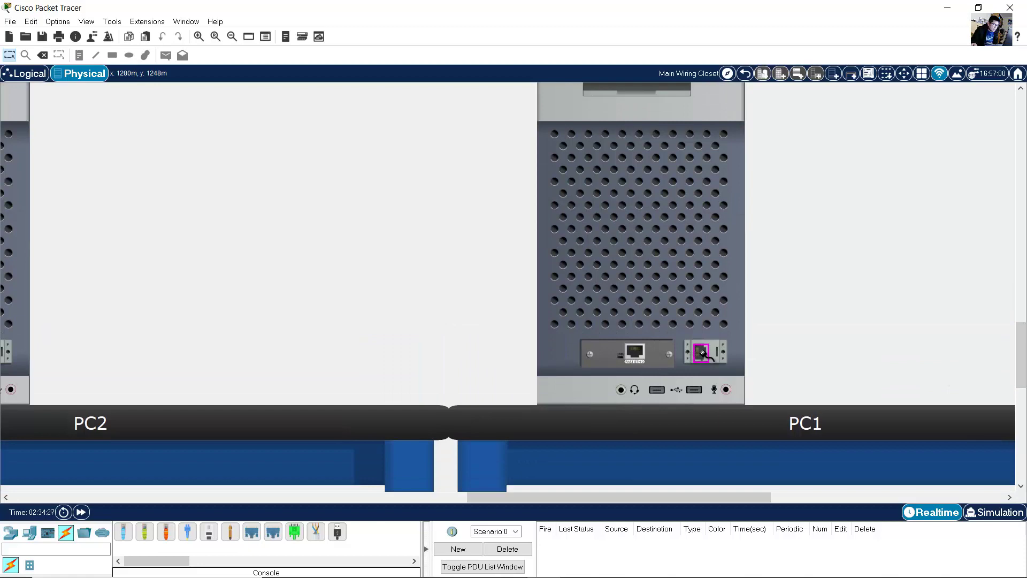
click(703, 354)
Show the rear of Switch0 and plug the other end of the console cable into its Console port
drag(593, 501, 198, 497)
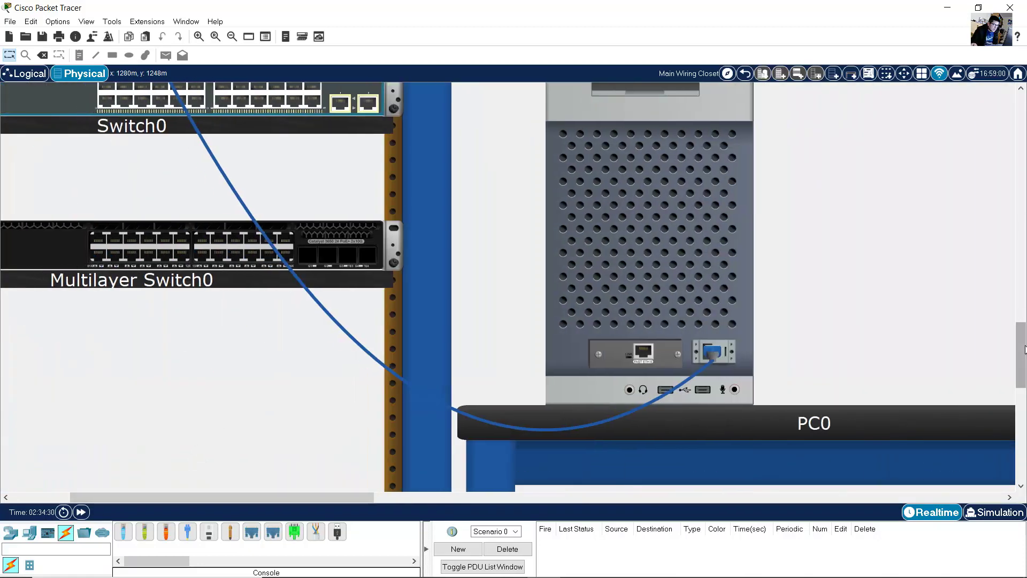
drag(1022, 354, 1022, 325)
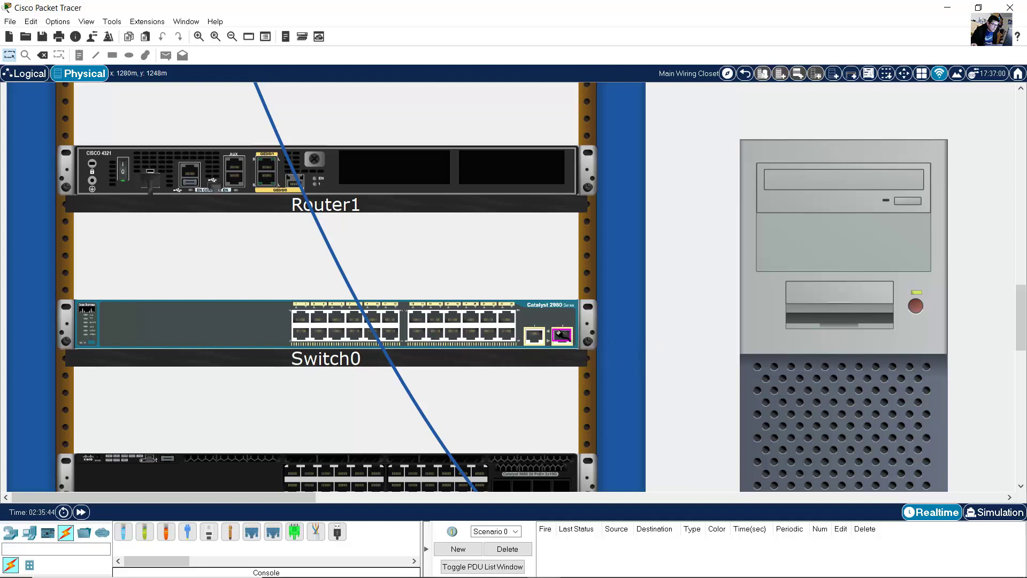
right_click(206, 320)
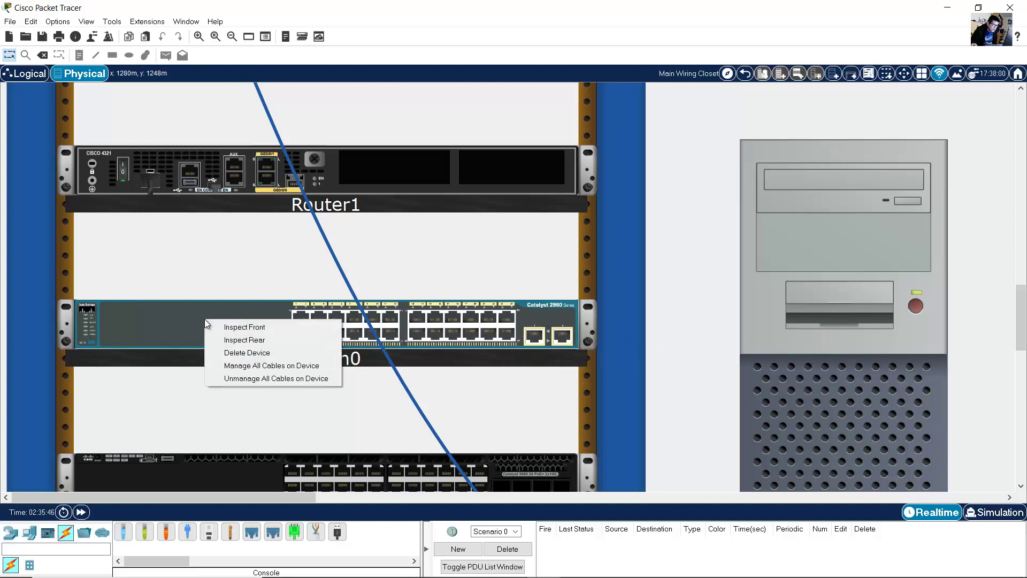
click(252, 341)
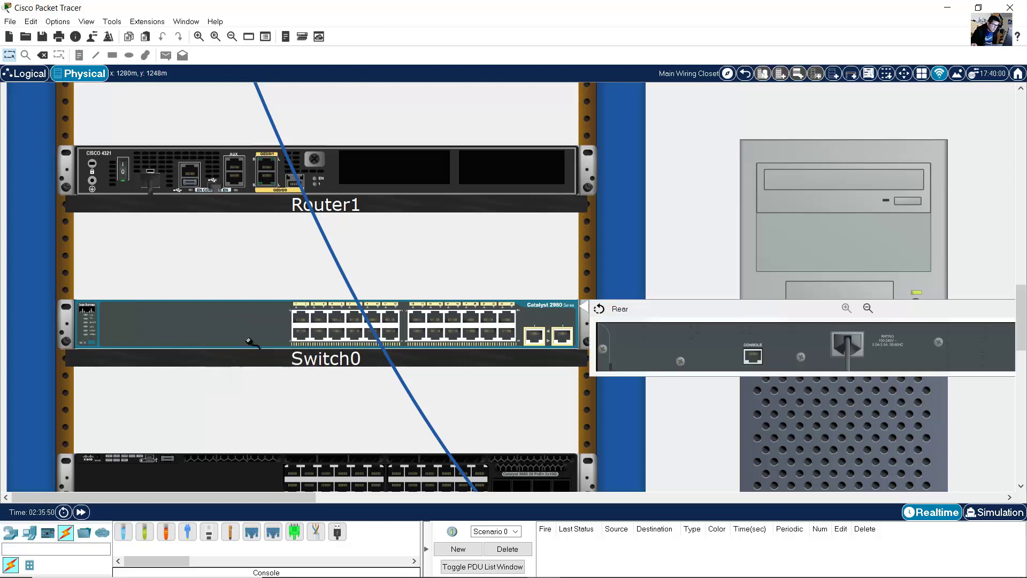
click(755, 357)
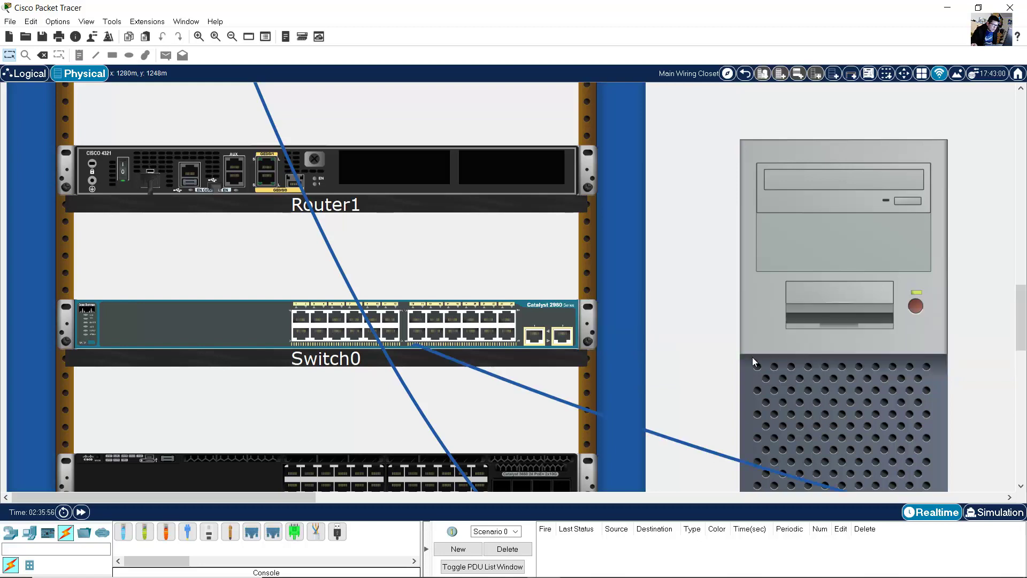
Open a terminal session to Switch0 from the desktop applications of PC1 with the default port settings, and close the PC1 window
scroll(785, 355, down, 2)
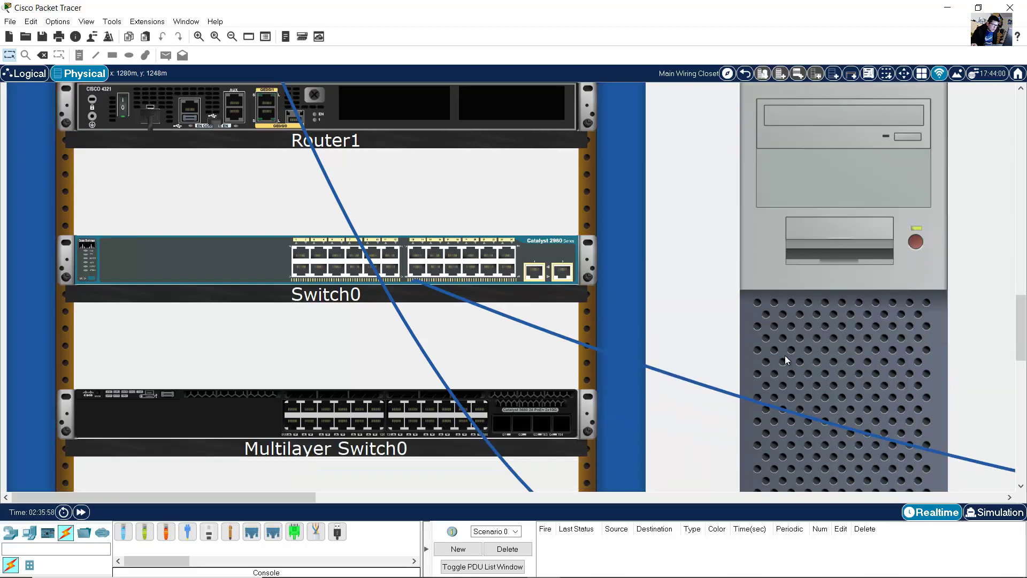
drag(300, 494, 677, 471)
scroll(852, 372, down, 1)
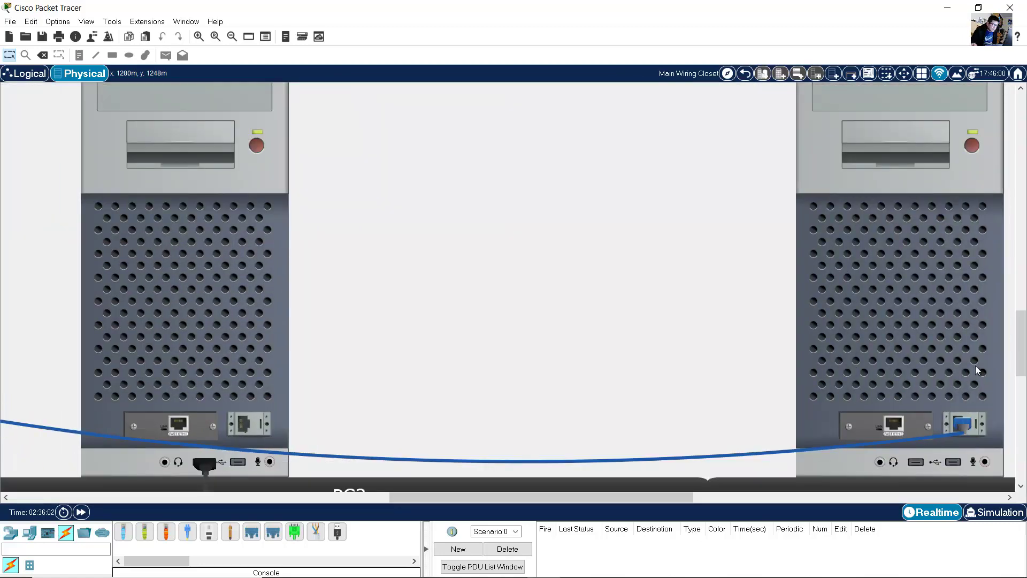
scroll(975, 365, up, 3)
click(933, 283)
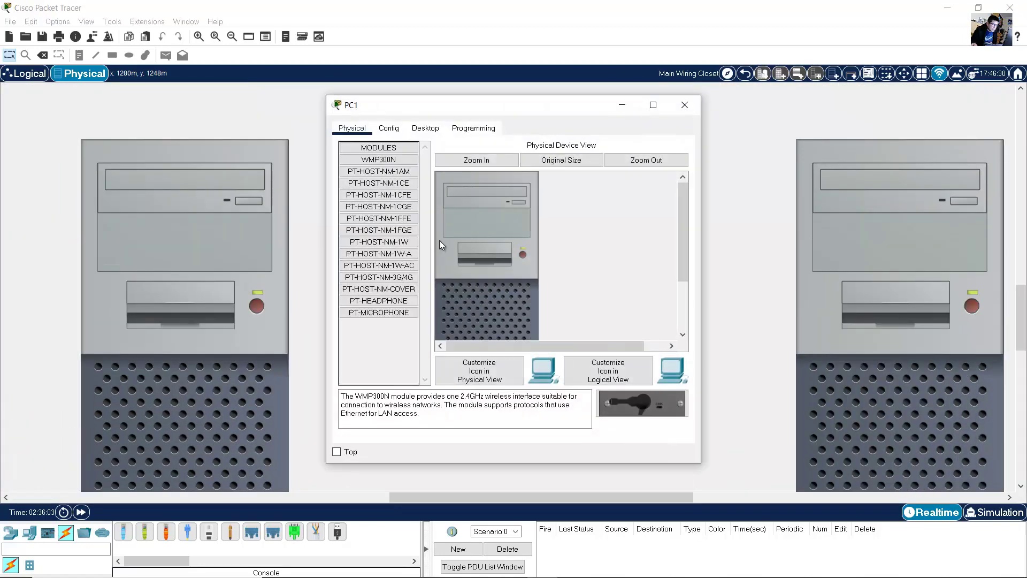
click(409, 128)
click(528, 187)
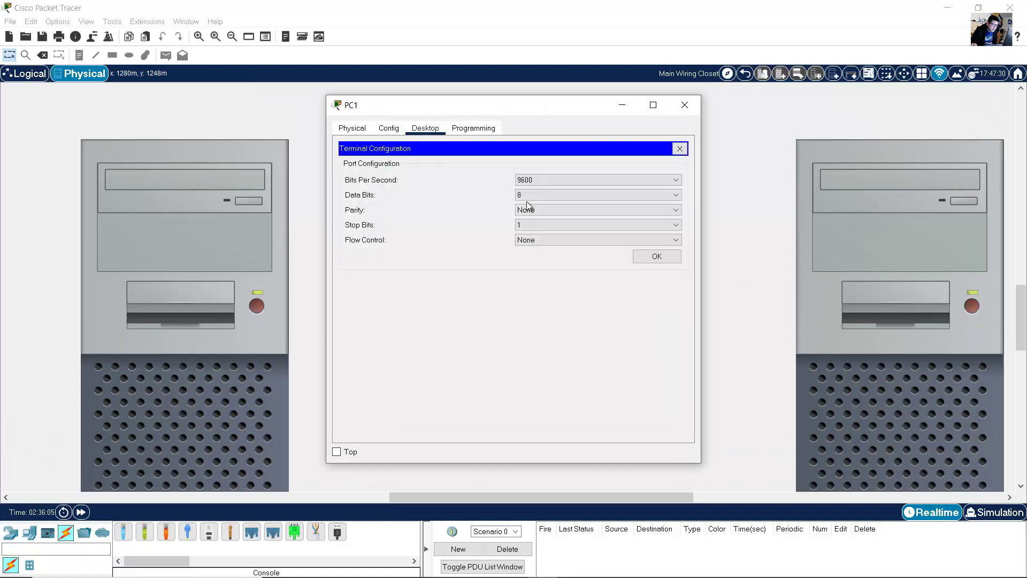
click(657, 256)
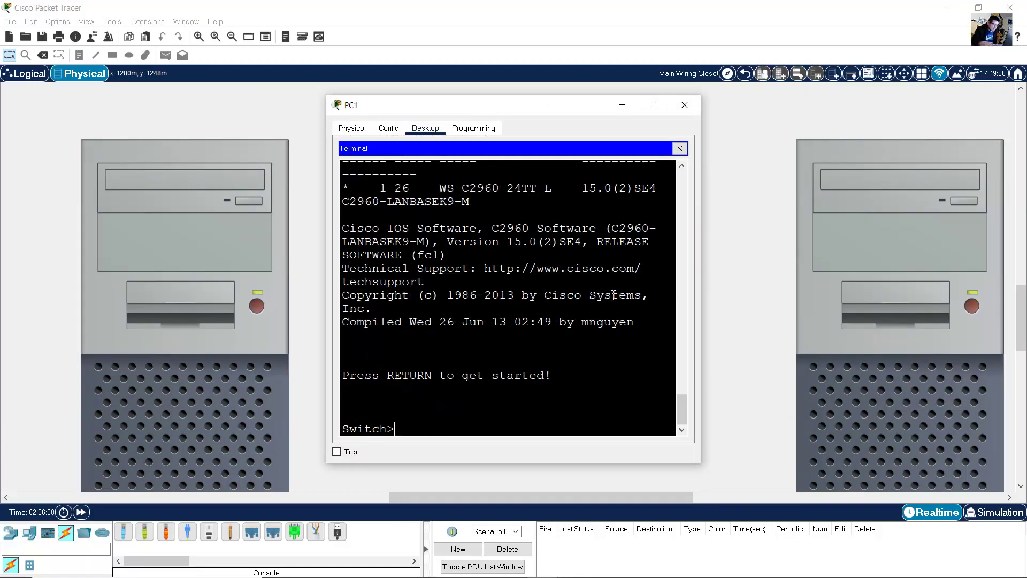
drag(394, 428, 330, 434)
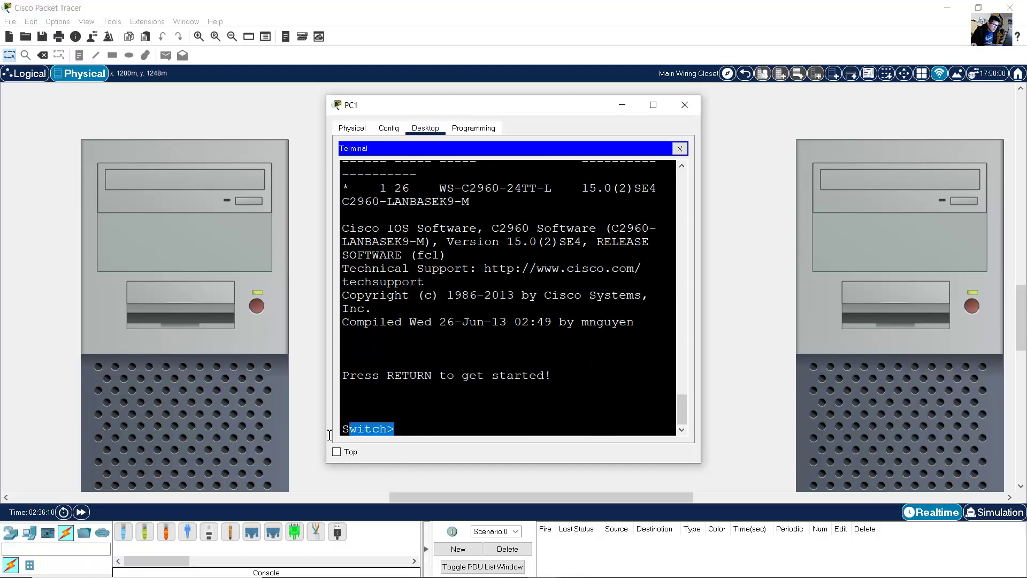
click(685, 105)
drag(633, 500, 254, 498)
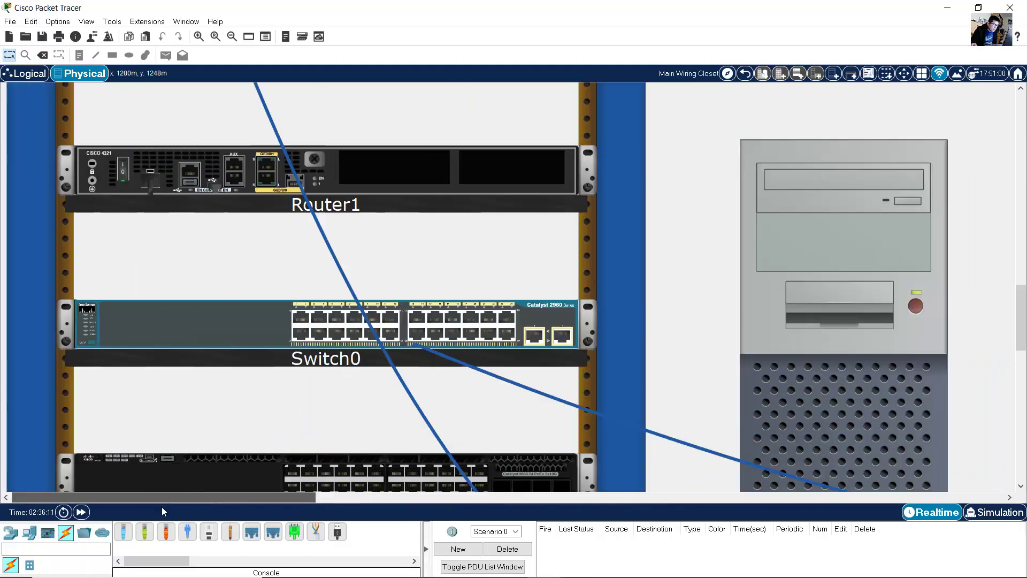
scroll(699, 354, up, 5)
scroll(697, 355, up, 6)
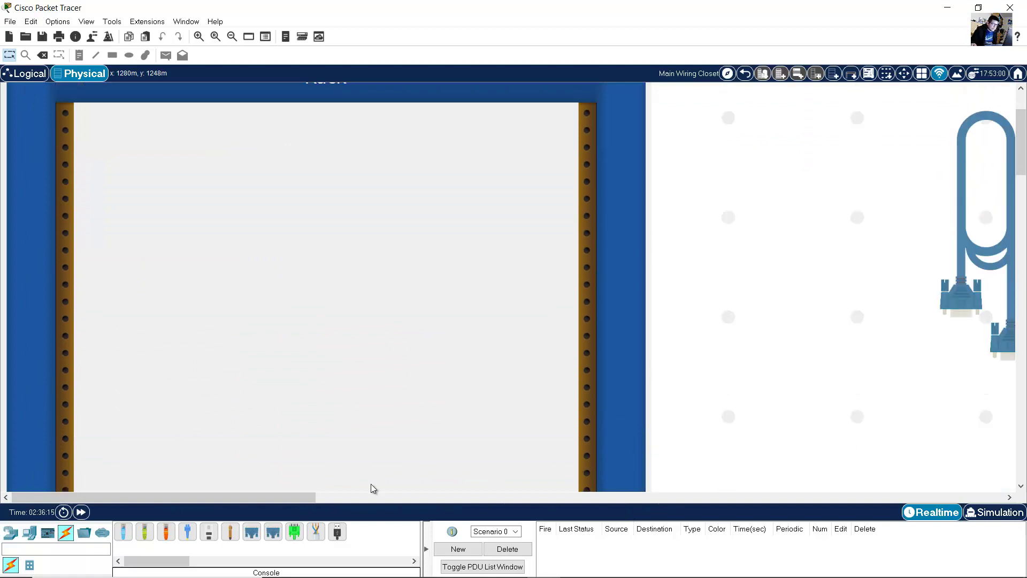
drag(319, 492, 483, 491)
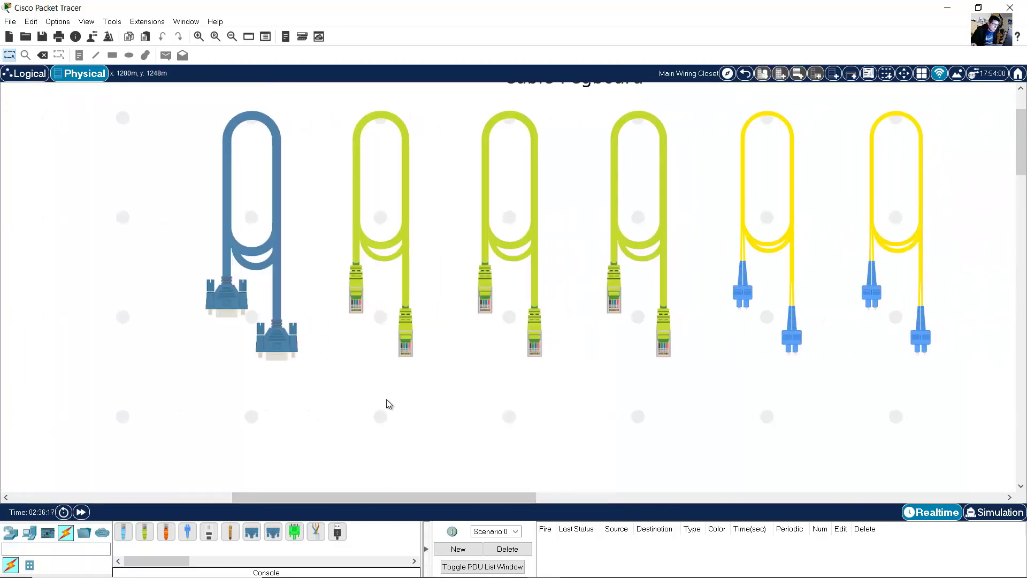
drag(397, 493, 435, 493)
click(114, 256)
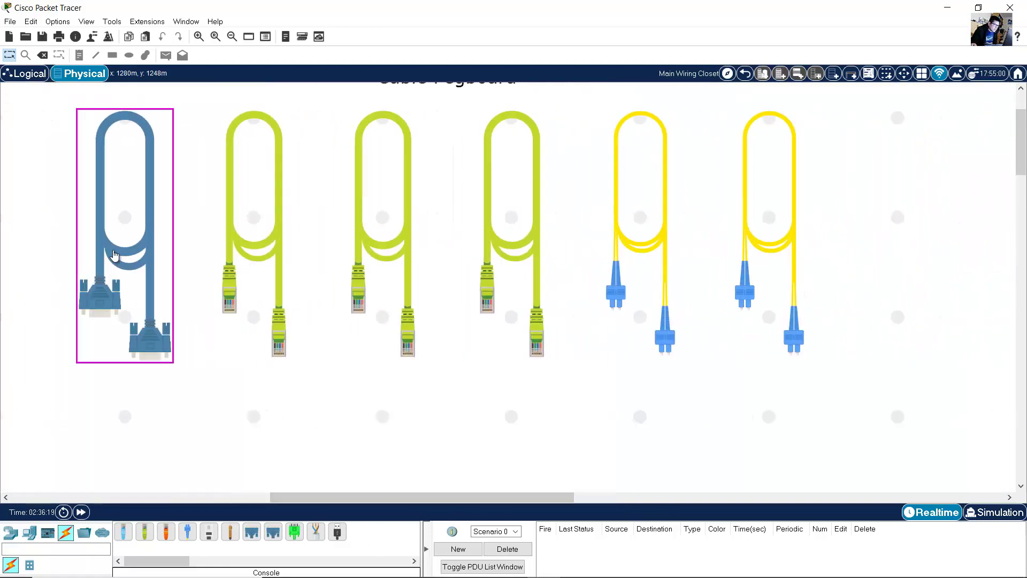
click(532, 403)
drag(559, 498, 231, 502)
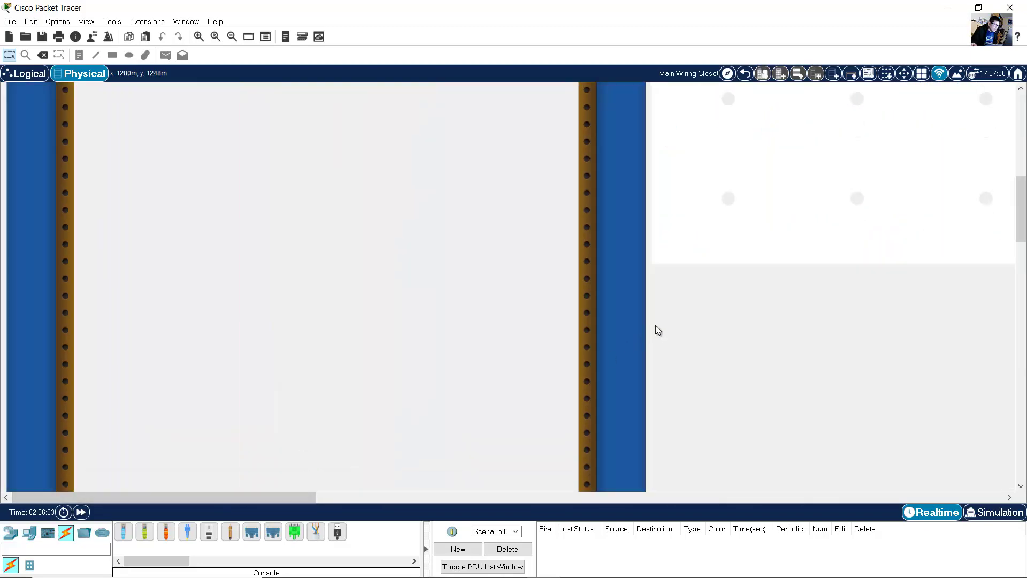
Open Router0's physical device view, switch the router off, install a NIM-2T module in the empty slot farthest from its power switch, and close the window
scroll(663, 324, down, 3)
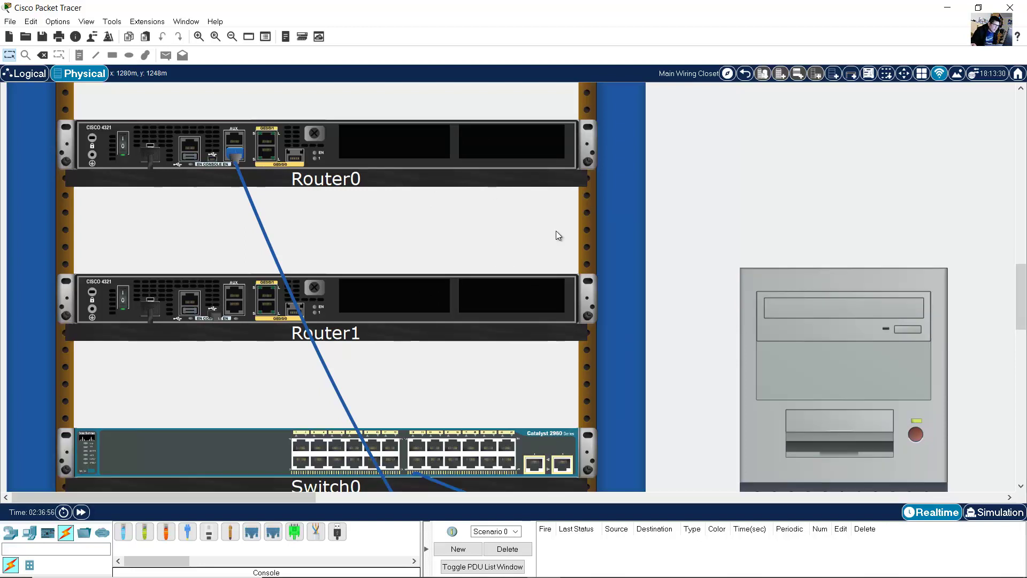
scroll(557, 230, up, 3)
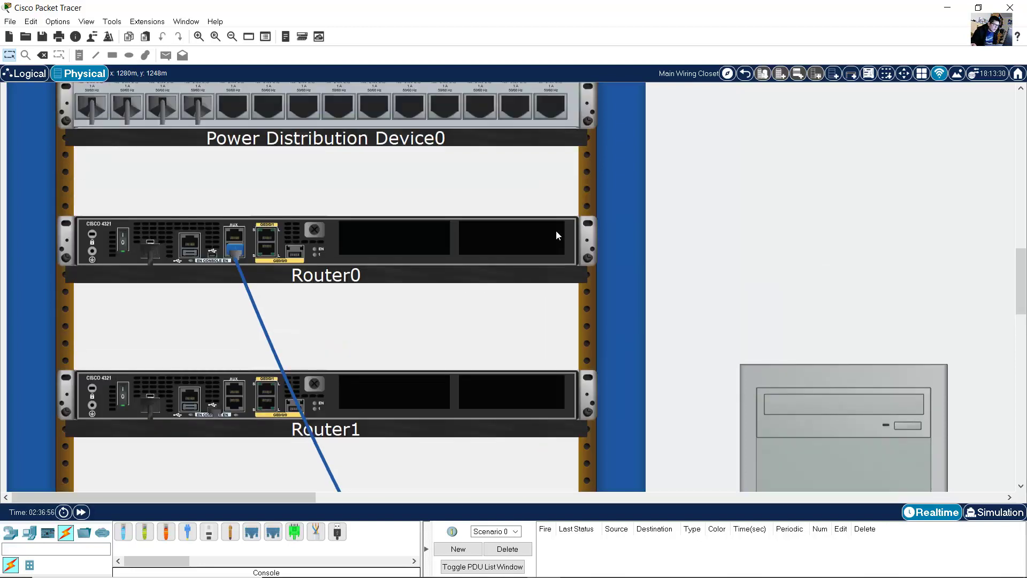
click(355, 261)
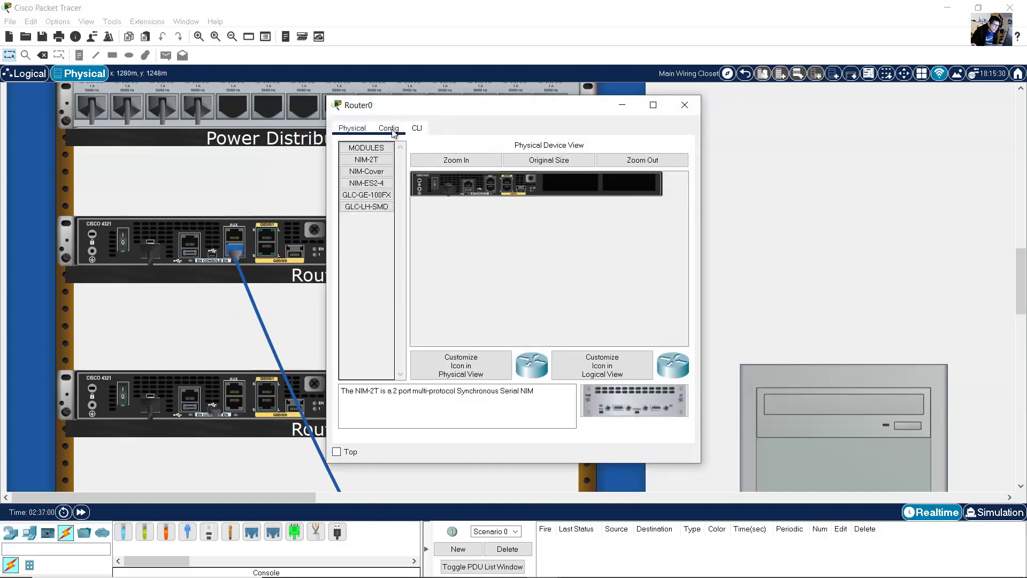
click(456, 160)
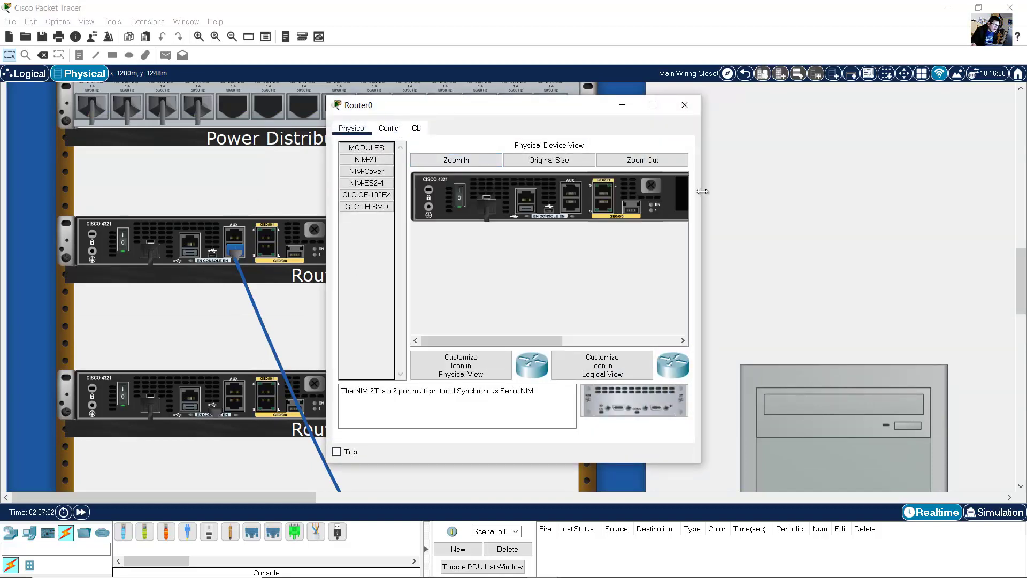
drag(702, 191, 991, 201)
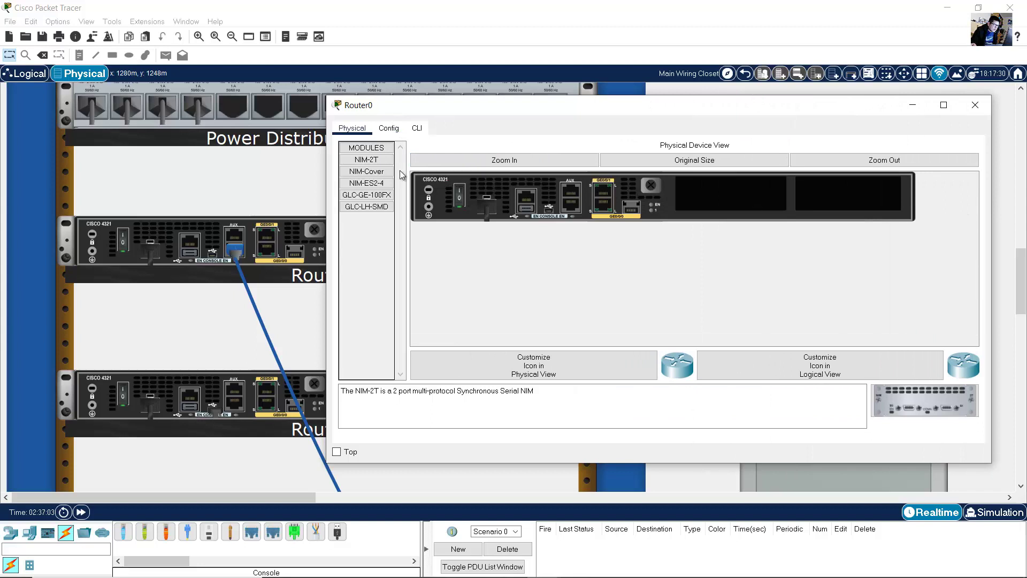
click(363, 394)
drag(367, 391, 544, 392)
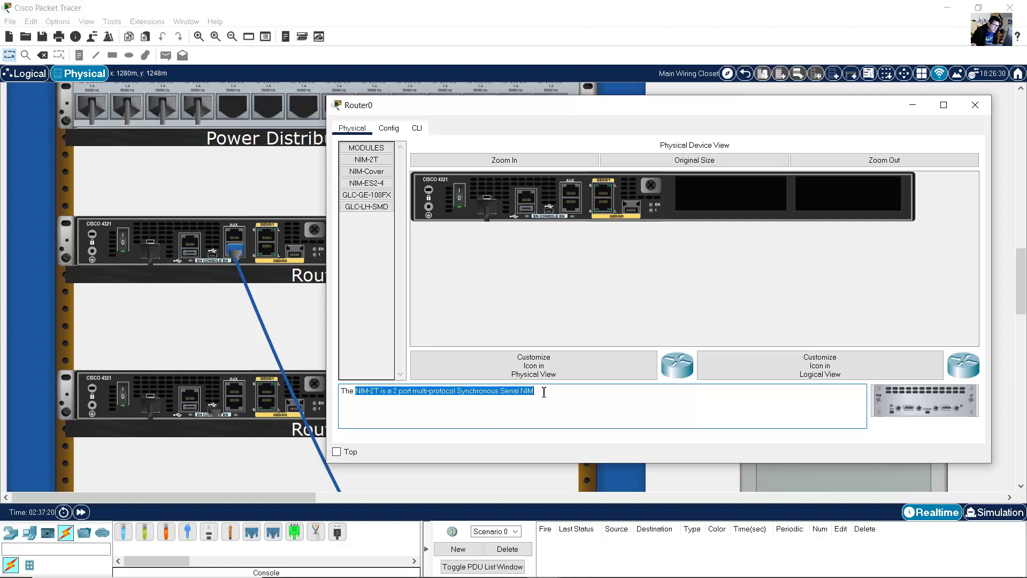
click(460, 200)
drag(926, 401, 854, 199)
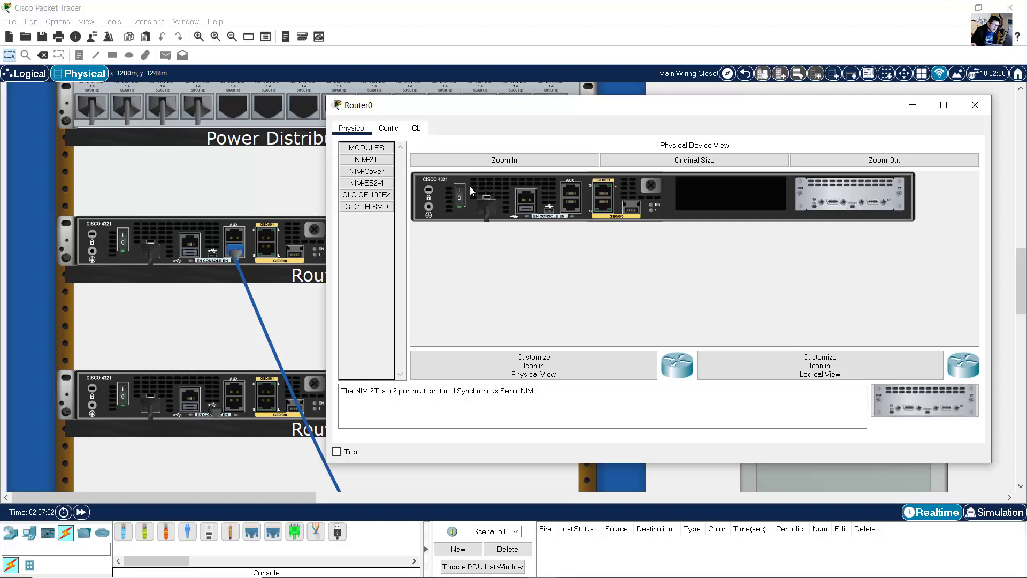
click(975, 104)
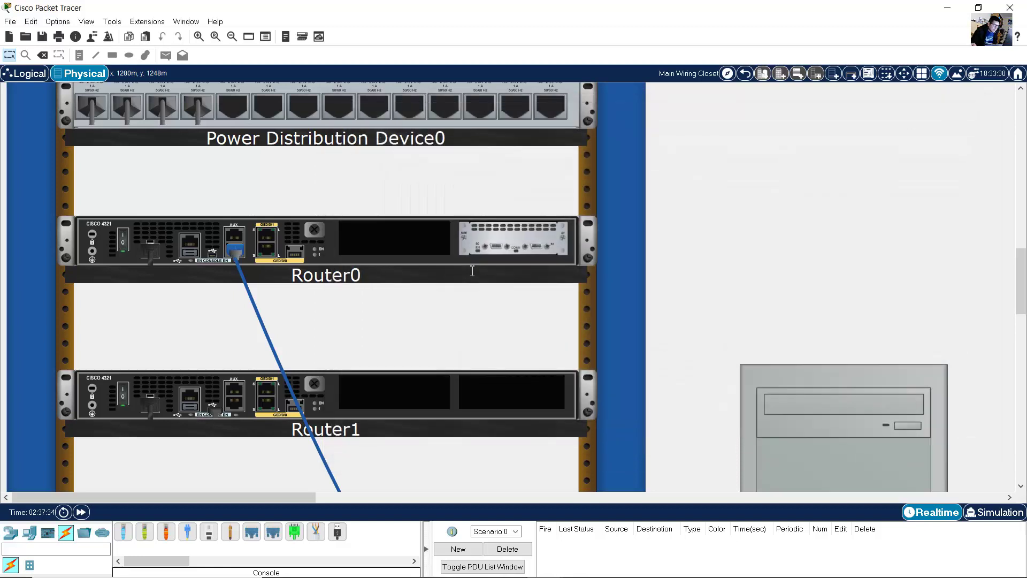
Open Router1's physical device view, install a NIM-2T module in the empty slot farthest from its power switch, switch the router on, and close the window
scroll(503, 256, down, 1)
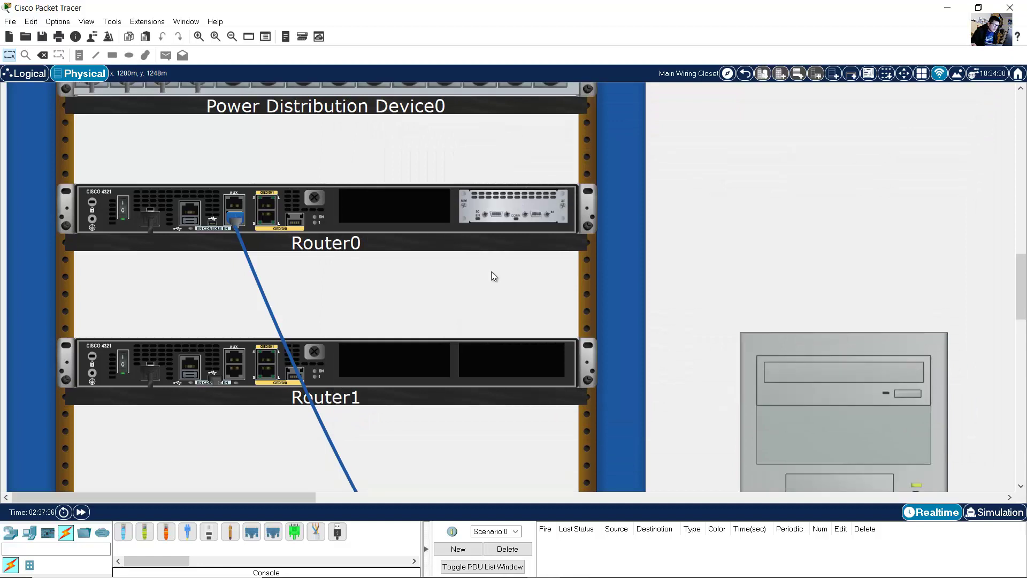
click(158, 355)
click(466, 161)
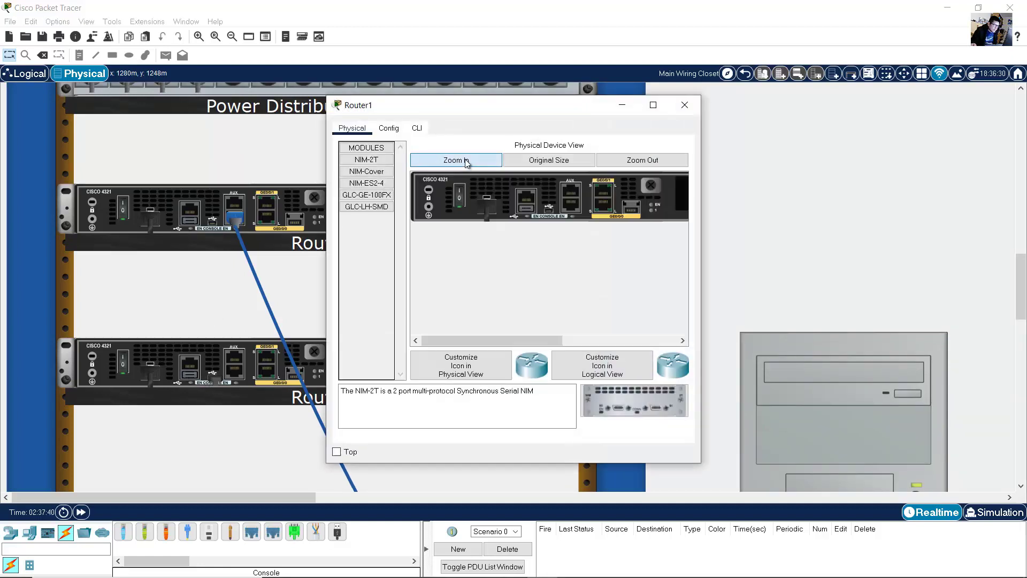
drag(701, 204, 981, 204)
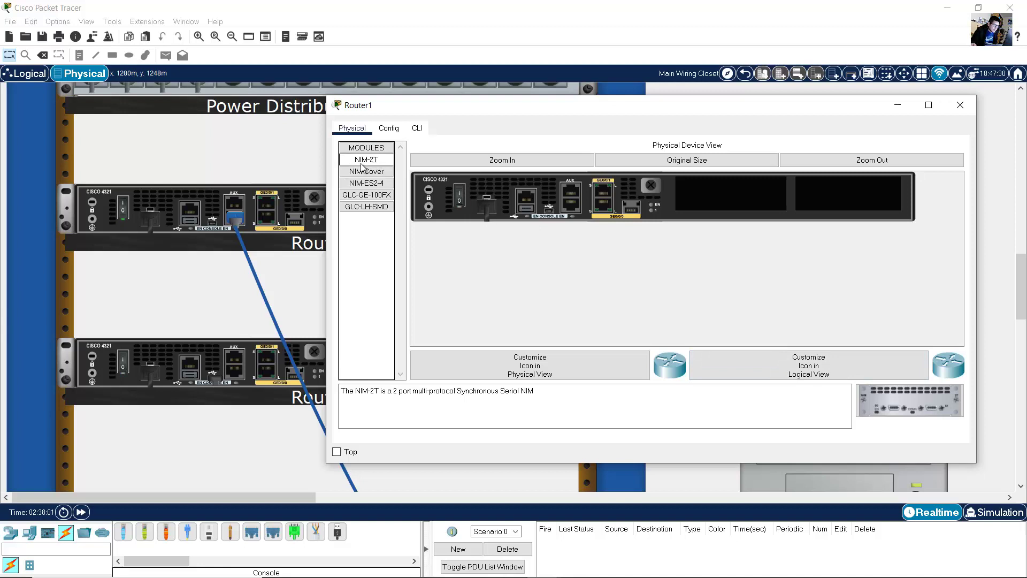
mouse_move(355, 392)
mouse_down()
mouse_move(534, 391)
mouse_move(341, 391)
mouse_up()
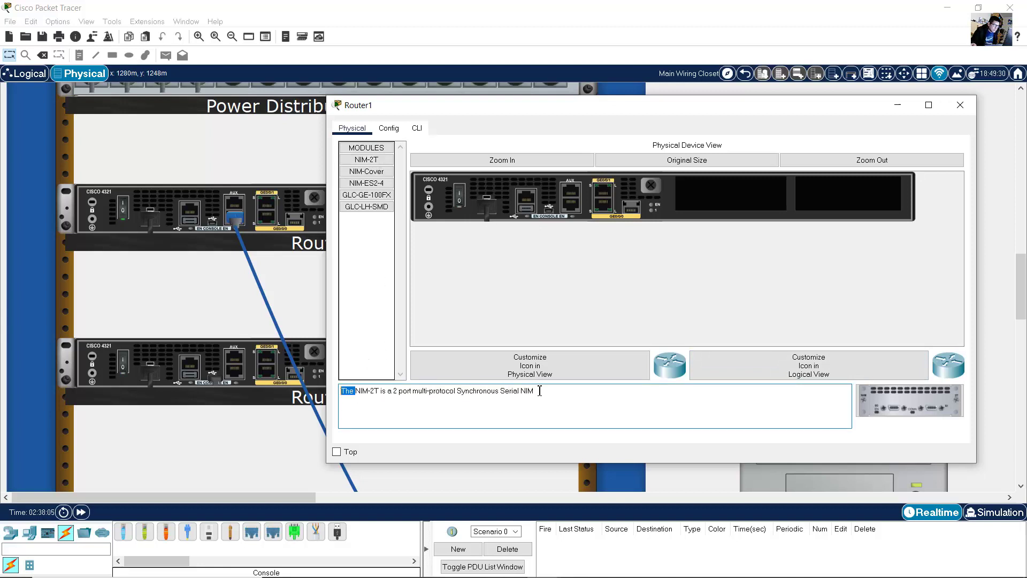
drag(540, 391, 544, 392)
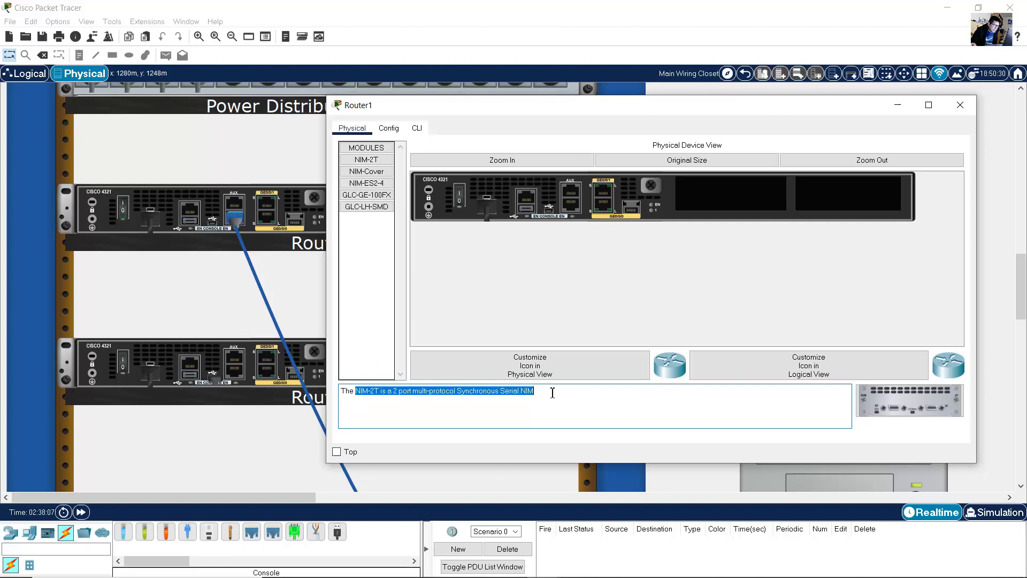
drag(894, 408, 856, 201)
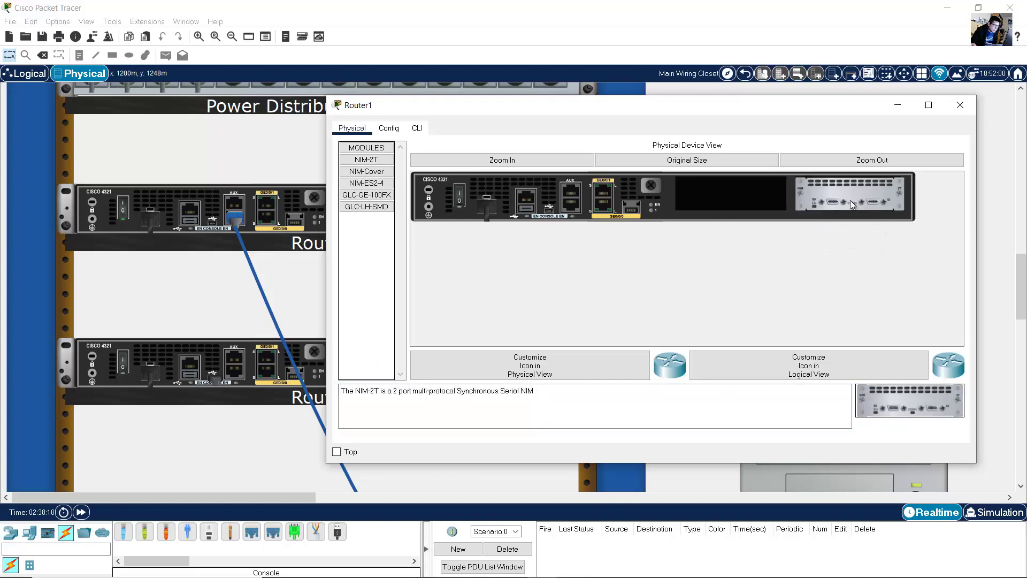
click(463, 193)
click(960, 105)
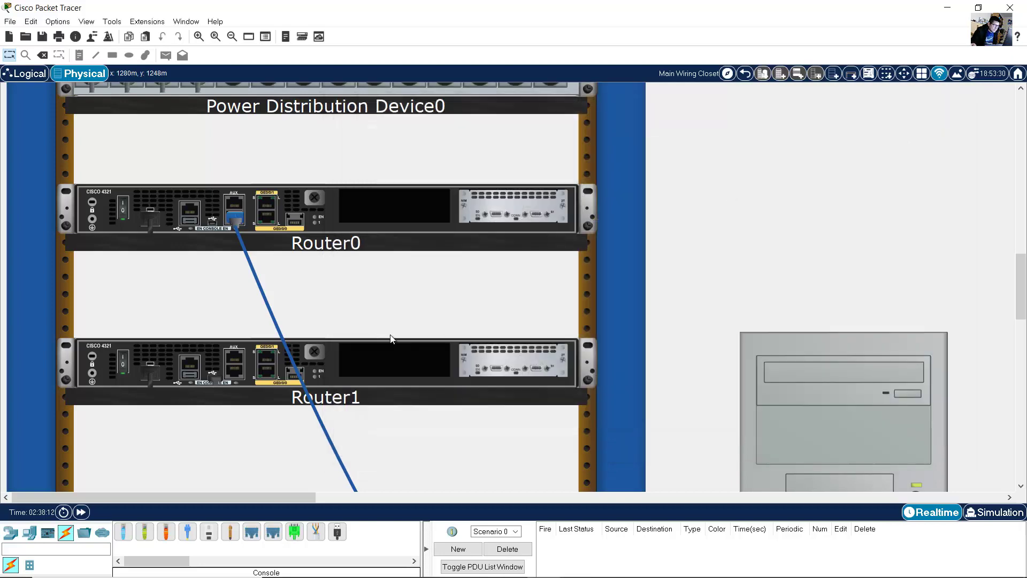
Take the serial cable from the pegboard, connect Serial0/2/0 of Router0 to Serial0/2/0 of Router1, and show the link's details
scroll(916, 310, up, 10)
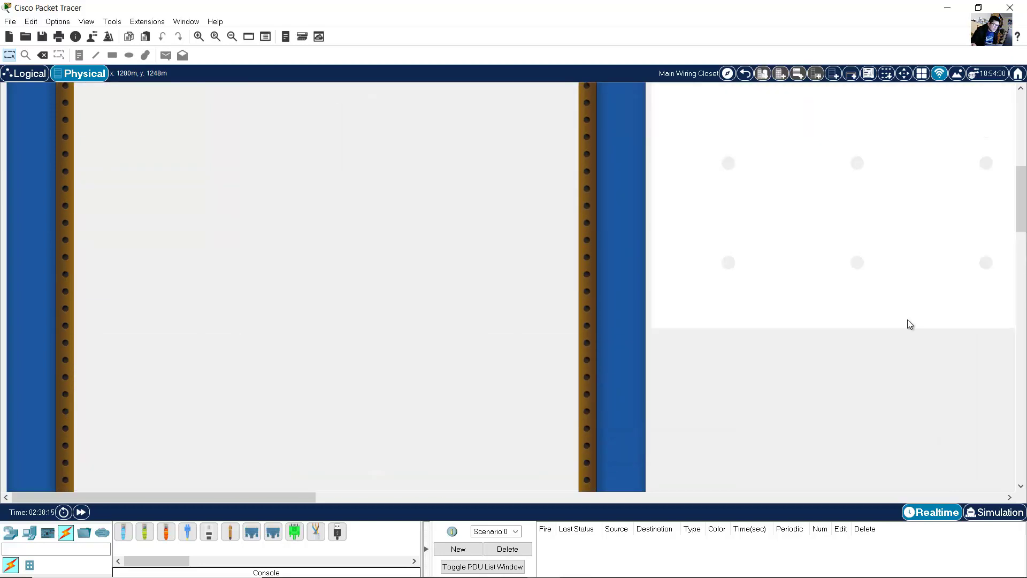
drag(263, 498, 402, 499)
click(523, 242)
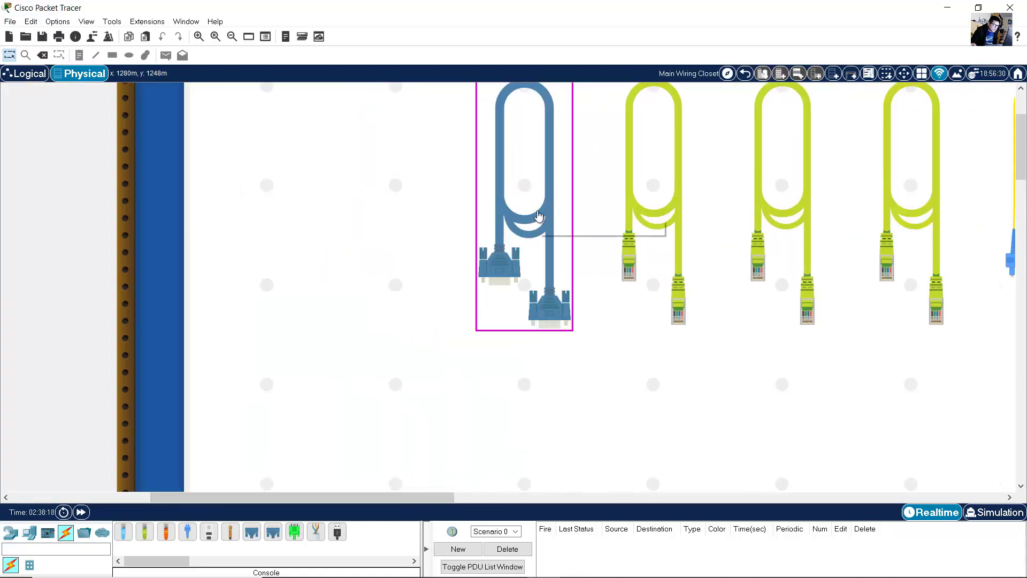
drag(539, 216, 241, 503)
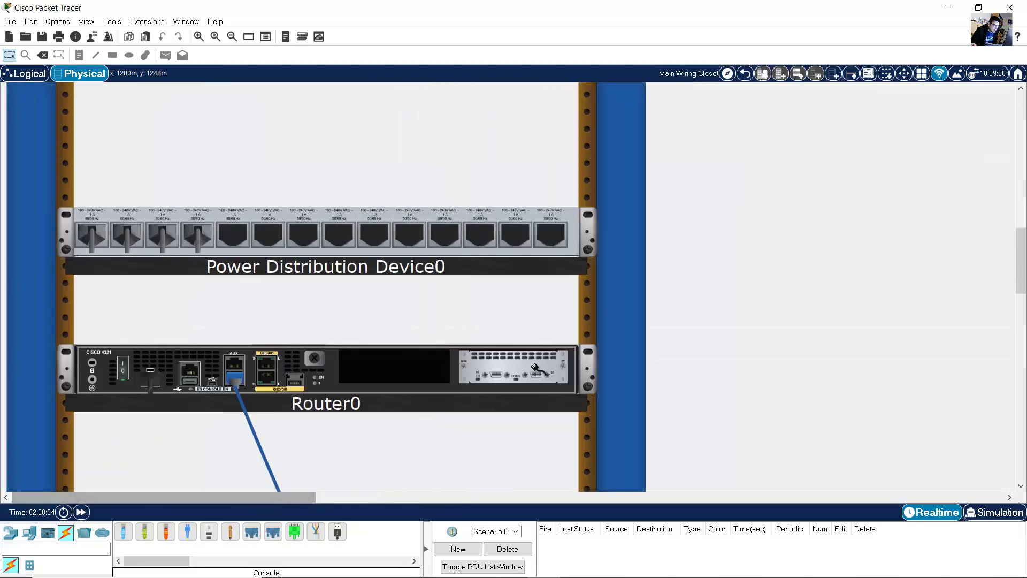
scroll(551, 366, down, 3)
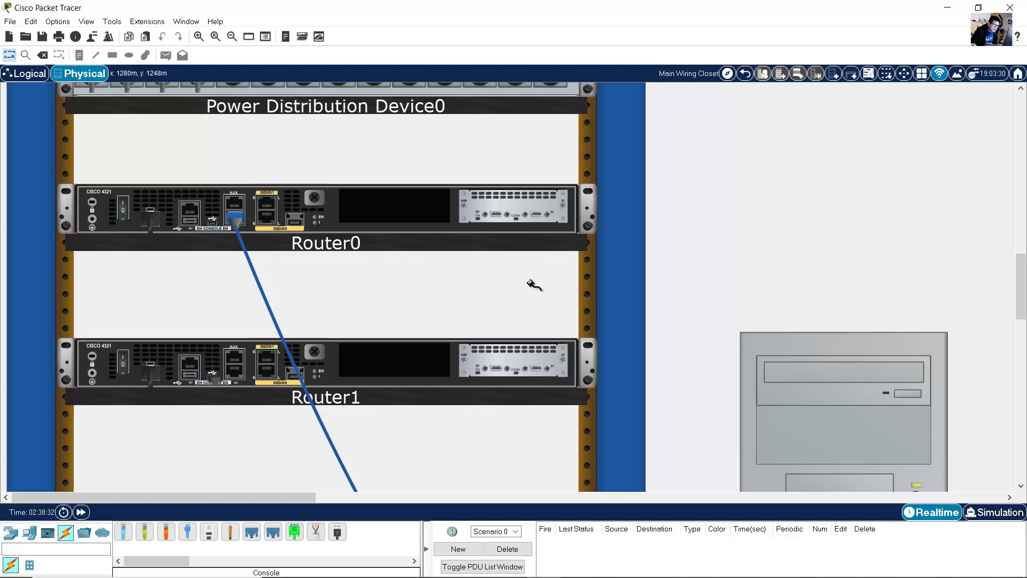
click(496, 214)
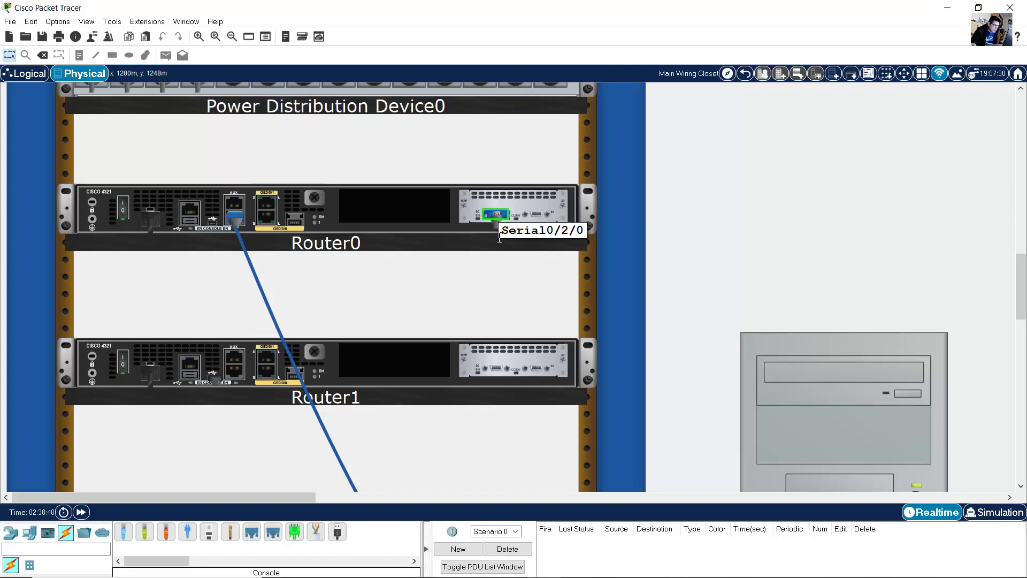
click(497, 368)
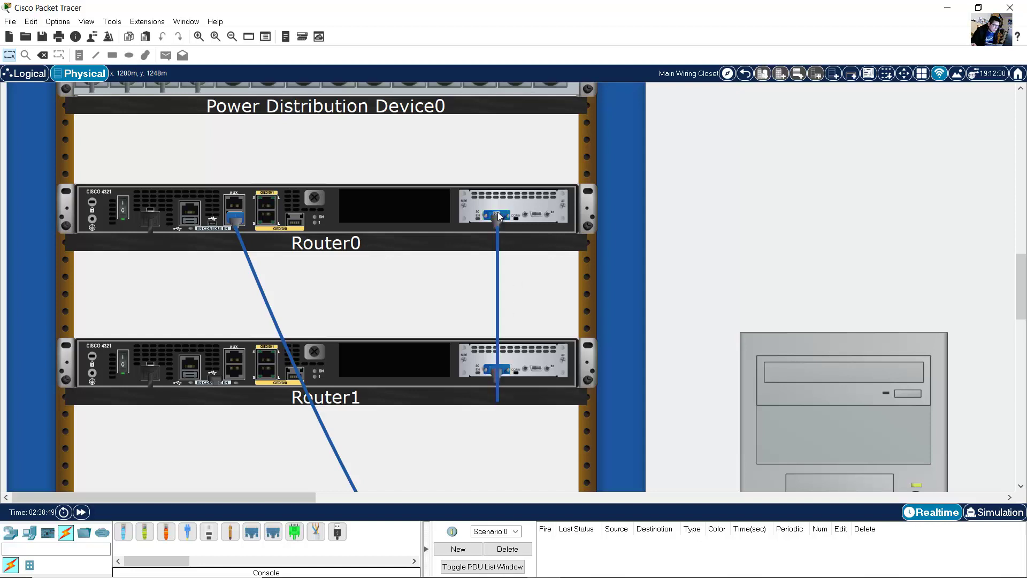
mouse_move(497, 236)
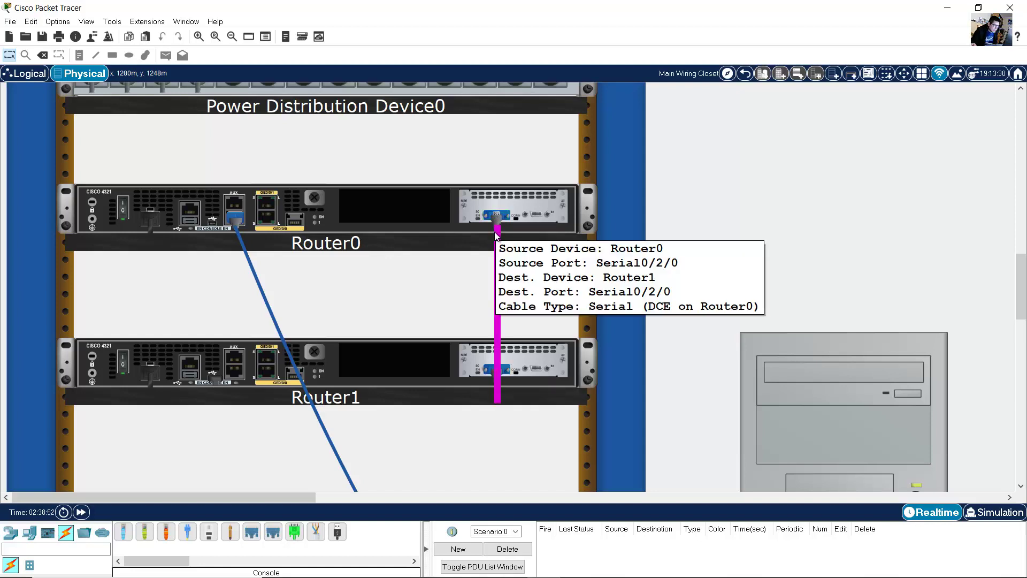
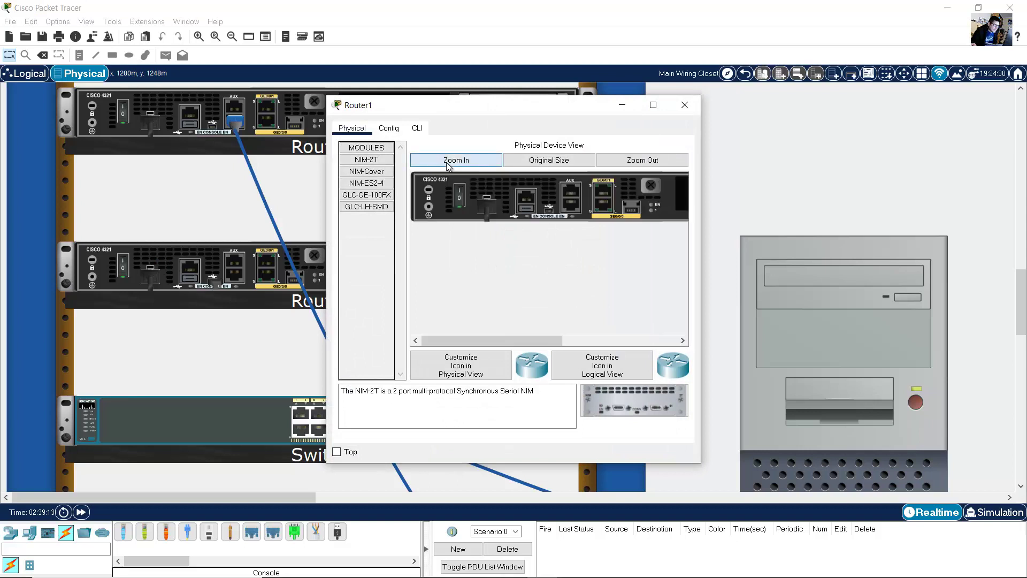
Enlarge Router1's device window and read the description of the GLC-LH-SMD module
drag(700, 214, 1009, 218)
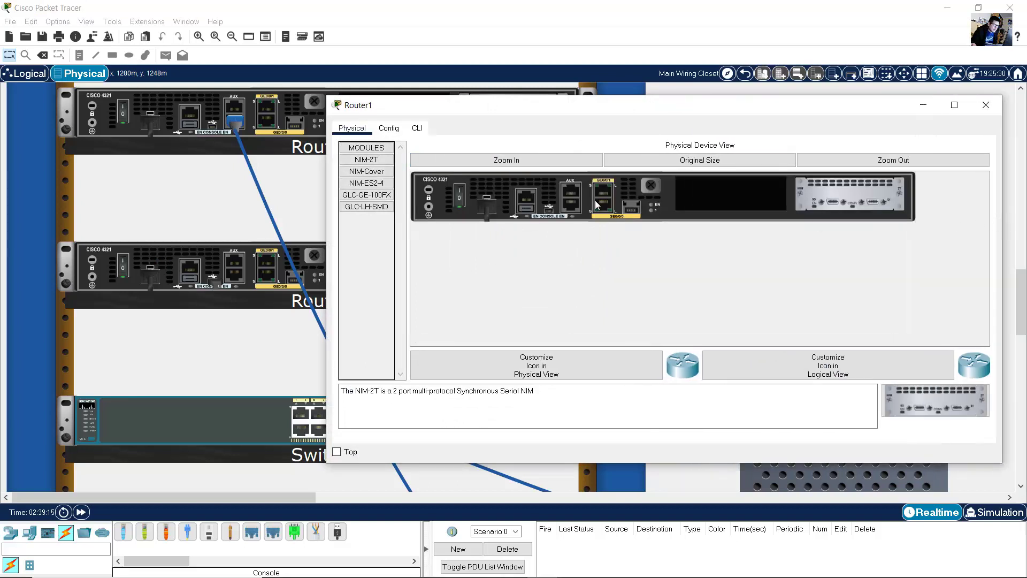
click(376, 207)
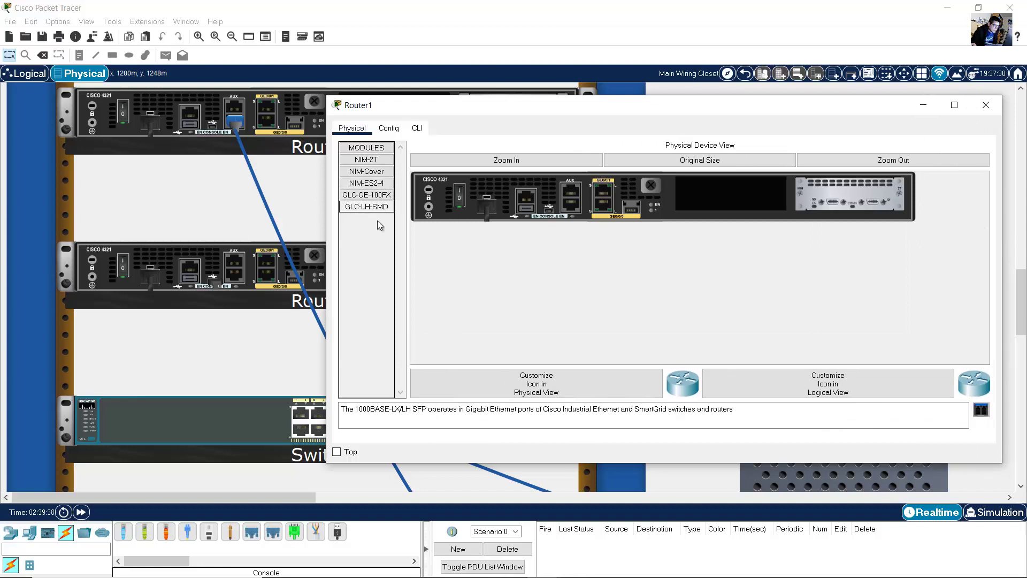
drag(356, 411, 380, 410)
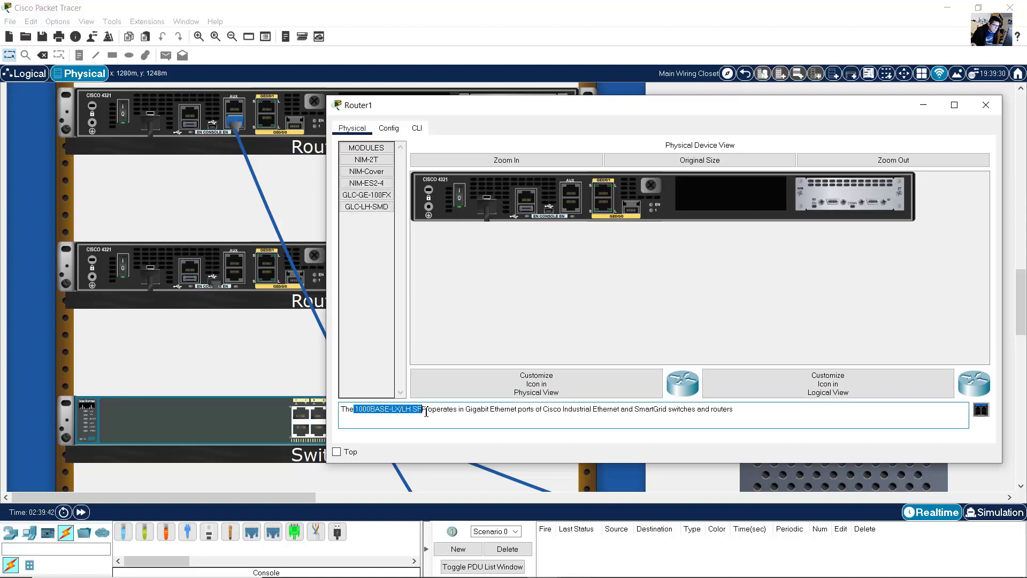
drag(437, 412, 740, 410)
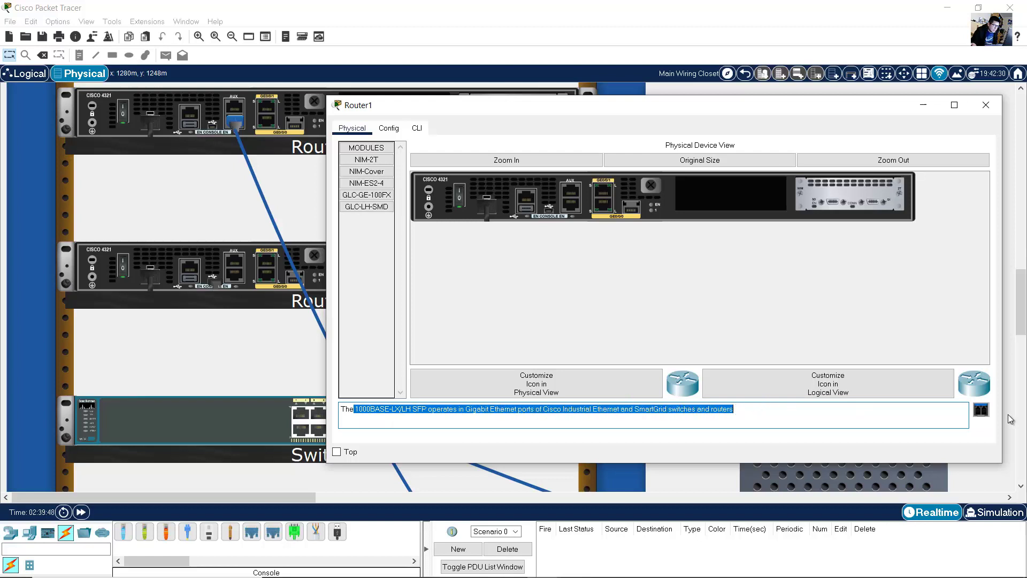
mouse_move(984, 412)
mouse_down()
mouse_move(650, 268)
mouse_move(602, 216)
mouse_move(629, 205)
mouse_move(938, 392)
mouse_move(648, 220)
mouse_move(843, 369)
mouse_move(977, 421)
mouse_move(981, 413)
mouse_up()
Read the description of the GLC-GE-100FX module among Router1's available modules, including its port type and wavelength
click(363, 196)
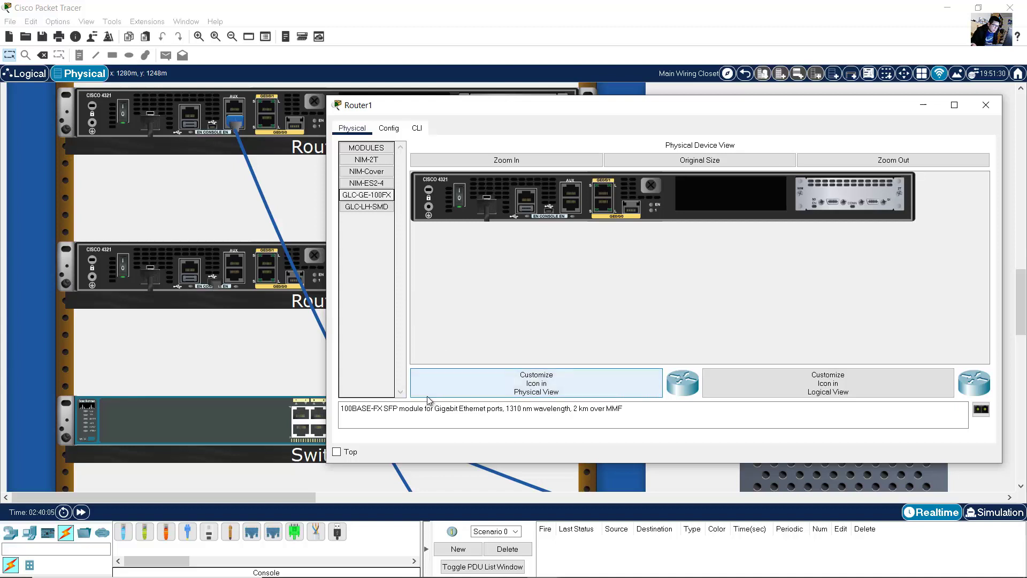
drag(439, 417, 495, 410)
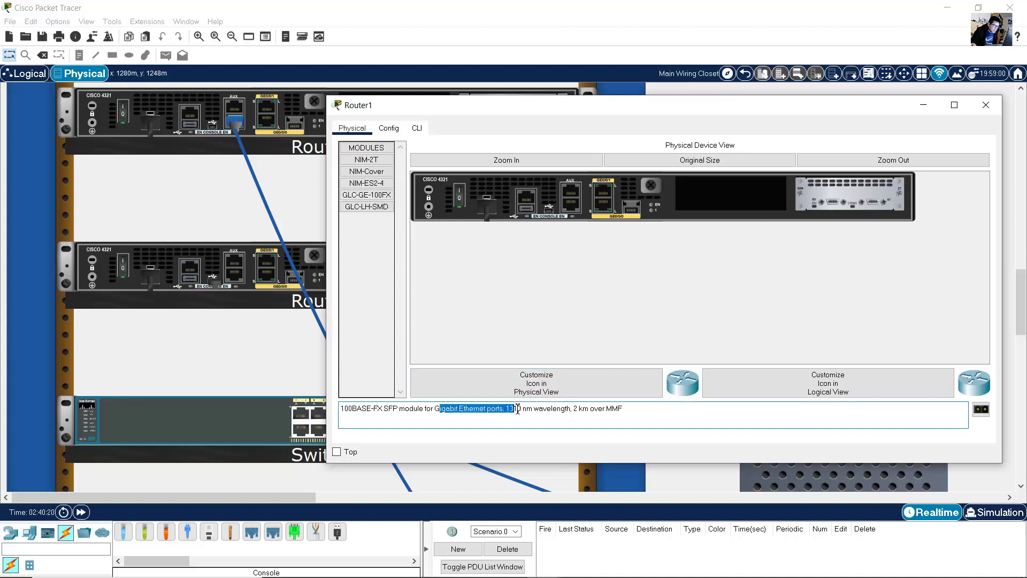
drag(526, 408, 510, 410)
drag(548, 410, 569, 410)
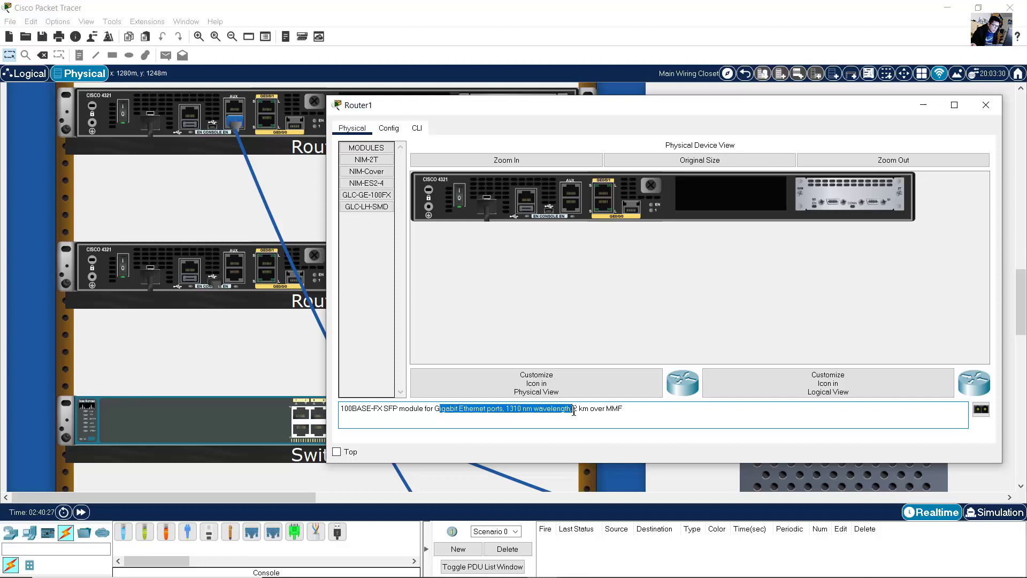
click(882, 419)
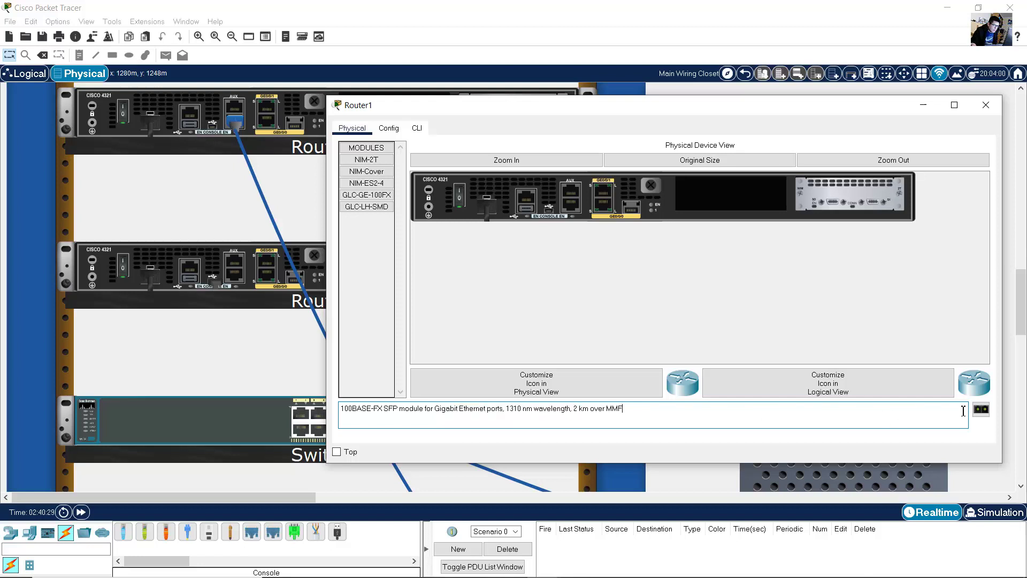
Install the GLC-LH-SMD module in Router1's empty SFP slot and close the router's window
drag(981, 410, 631, 209)
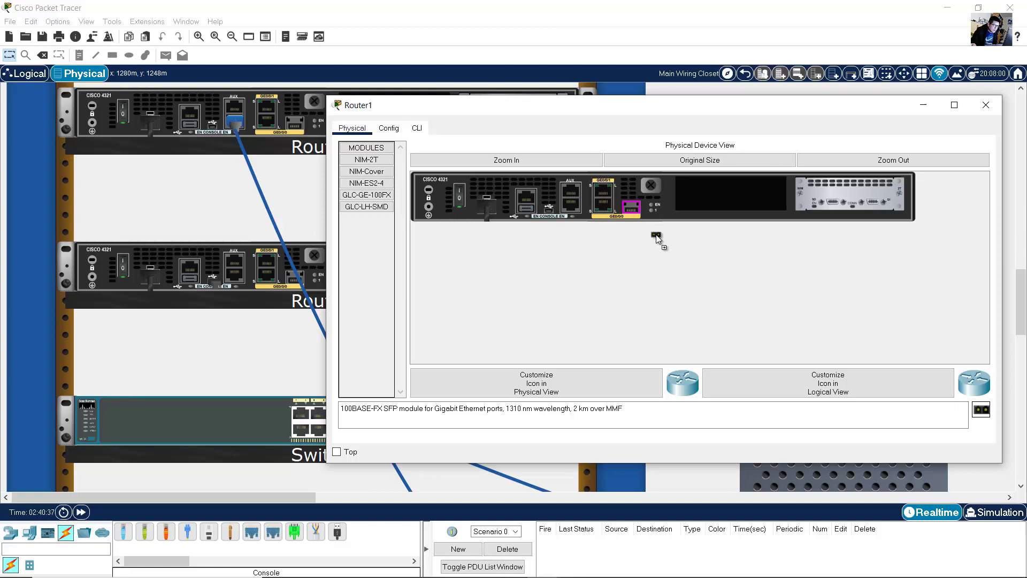
click(364, 208)
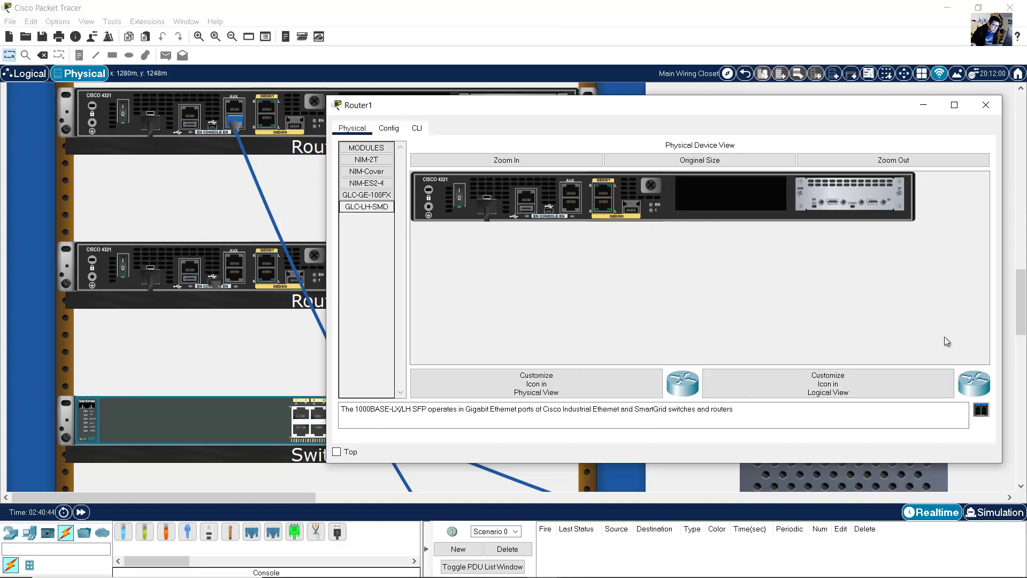
drag(982, 411, 634, 212)
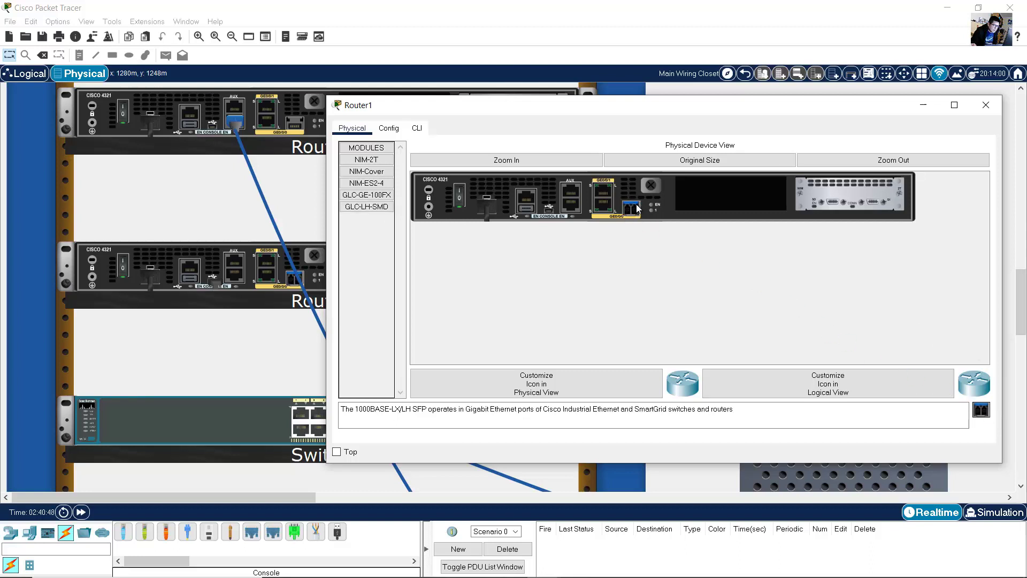
click(980, 110)
Open Multilayer Switch0's physical device view, enlarge it, and install an AC-POWER-SUPPLY module in the empty power bay beside the fans
scroll(453, 315, down, 6)
scroll(453, 316, down, 3)
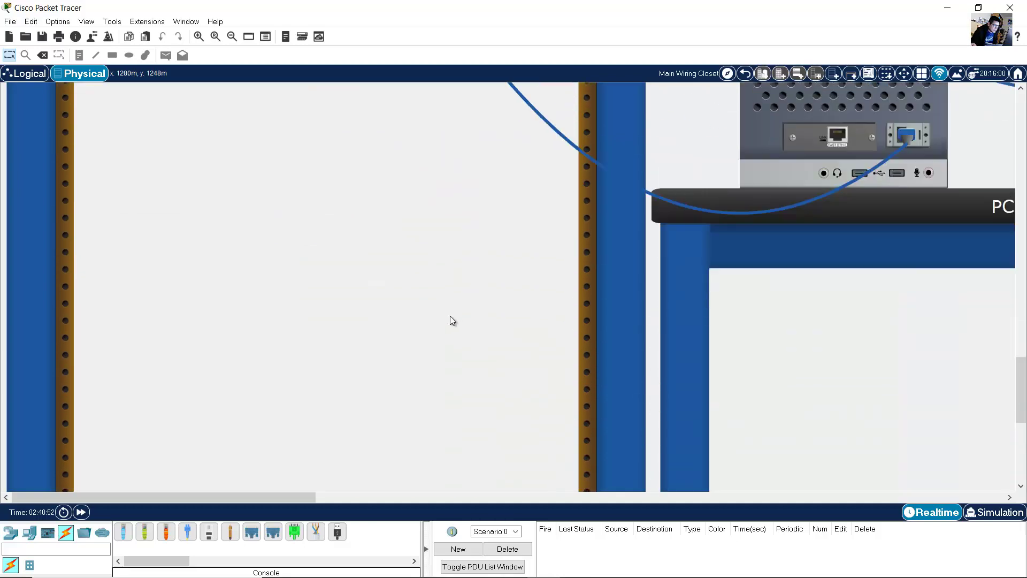
scroll(451, 316, up, 5)
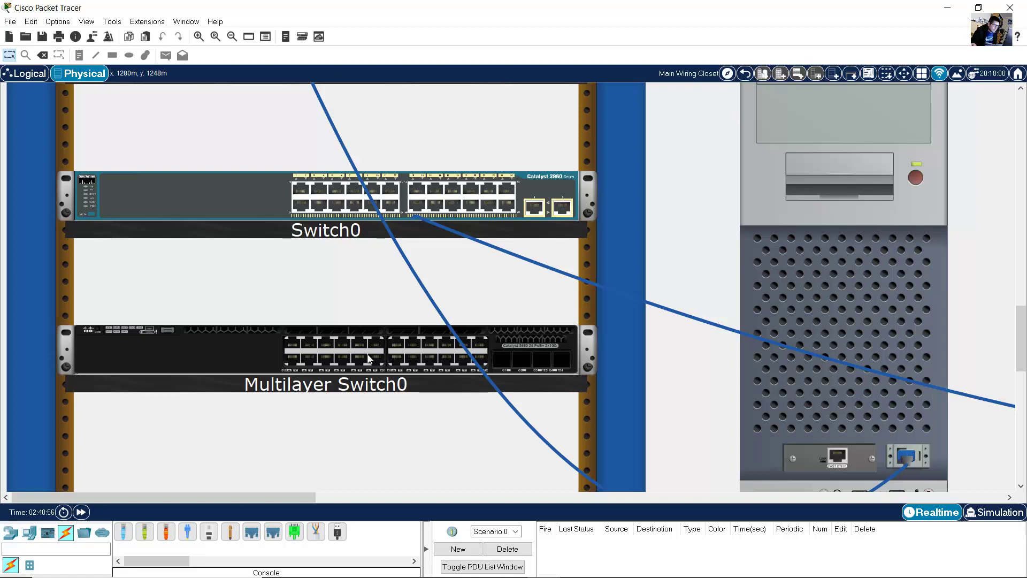
click(221, 343)
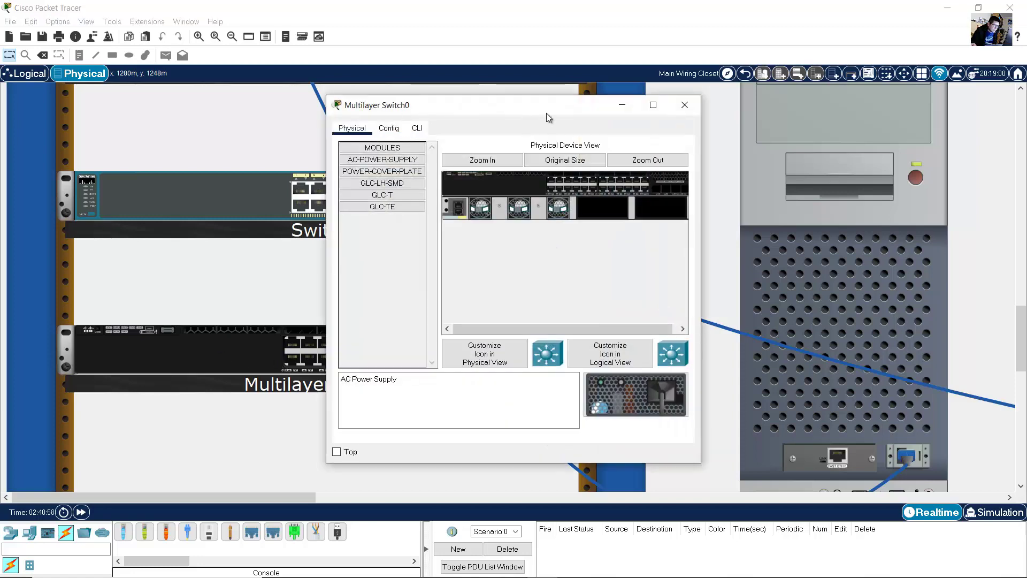
drag(420, 104, 653, 92)
click(717, 146)
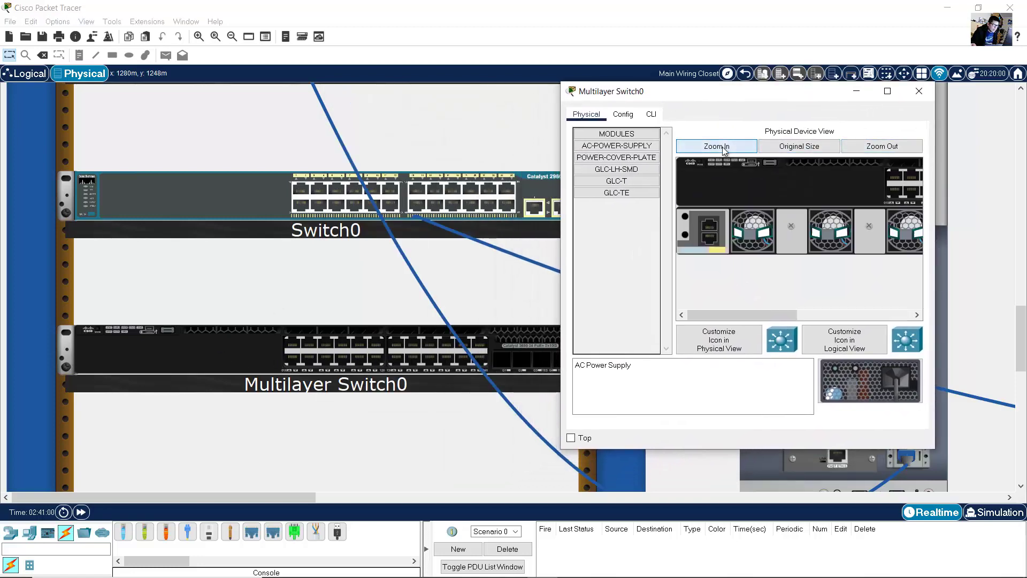
drag(562, 133, 247, 134)
drag(887, 385, 686, 235)
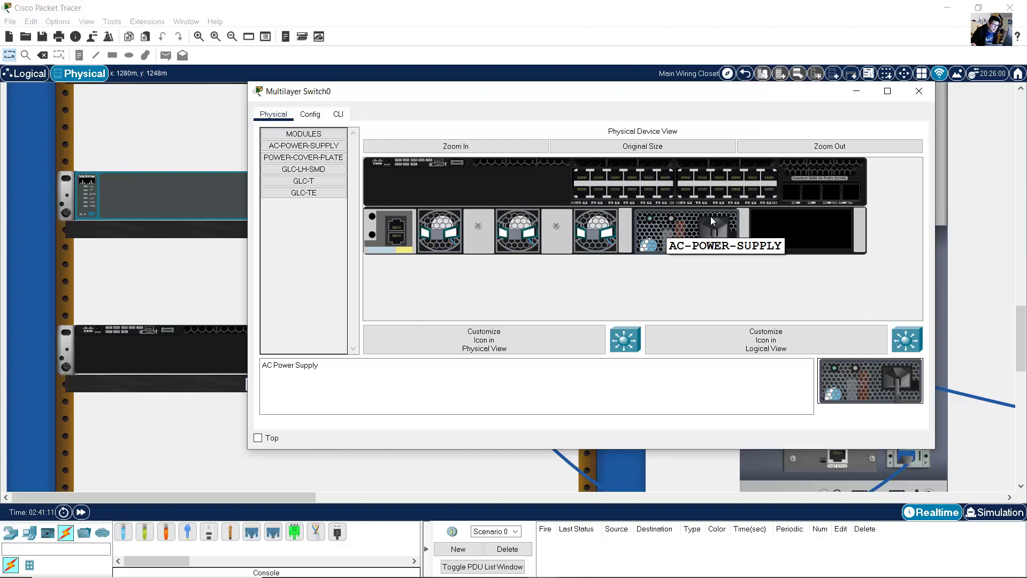
Read the GLC-LH-SMD description, install that module in Multilayer Switch0's first SFP slot, and close the switch's window
click(313, 193)
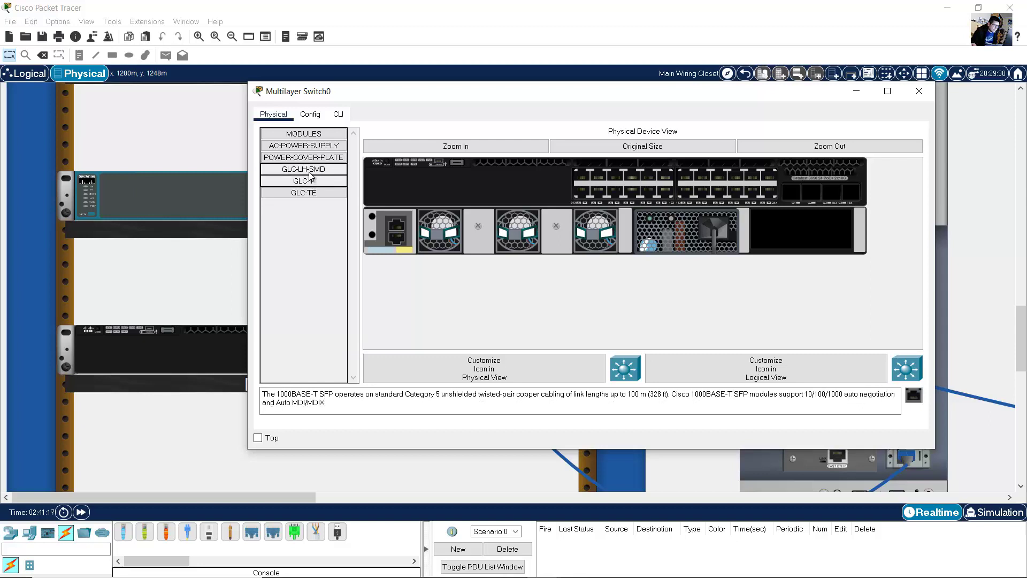
click(309, 172)
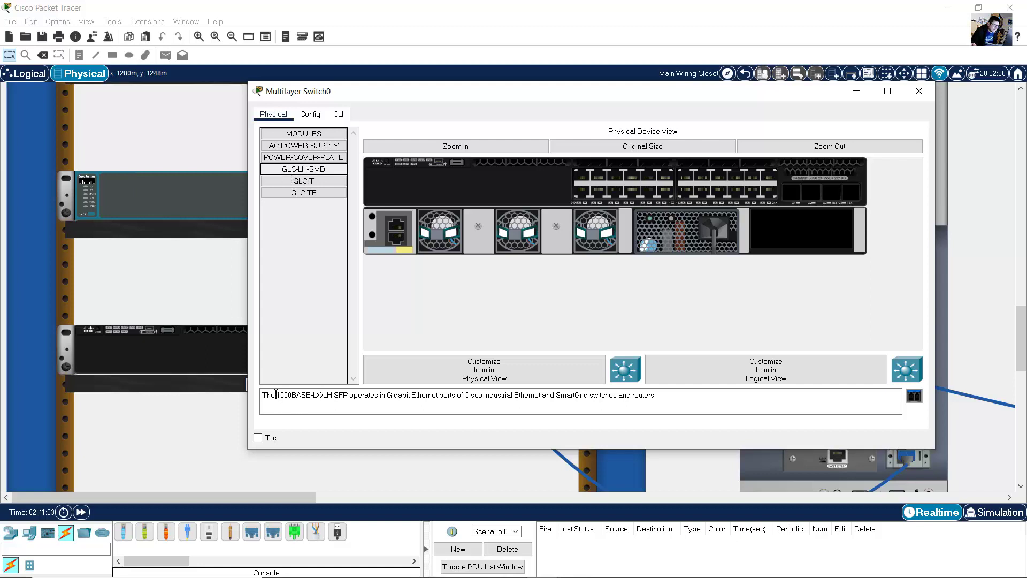
drag(276, 395, 539, 398)
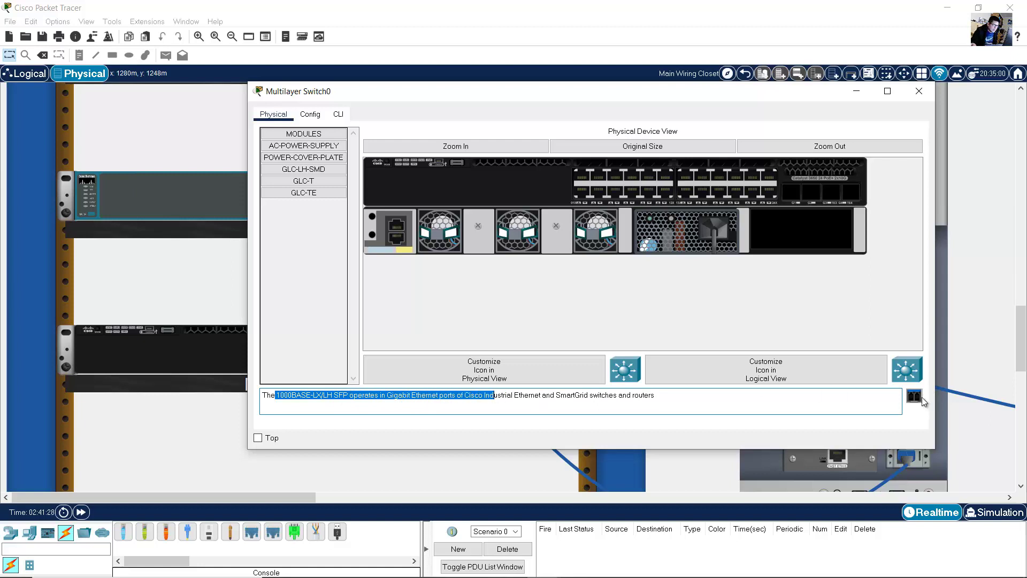
drag(923, 400, 791, 196)
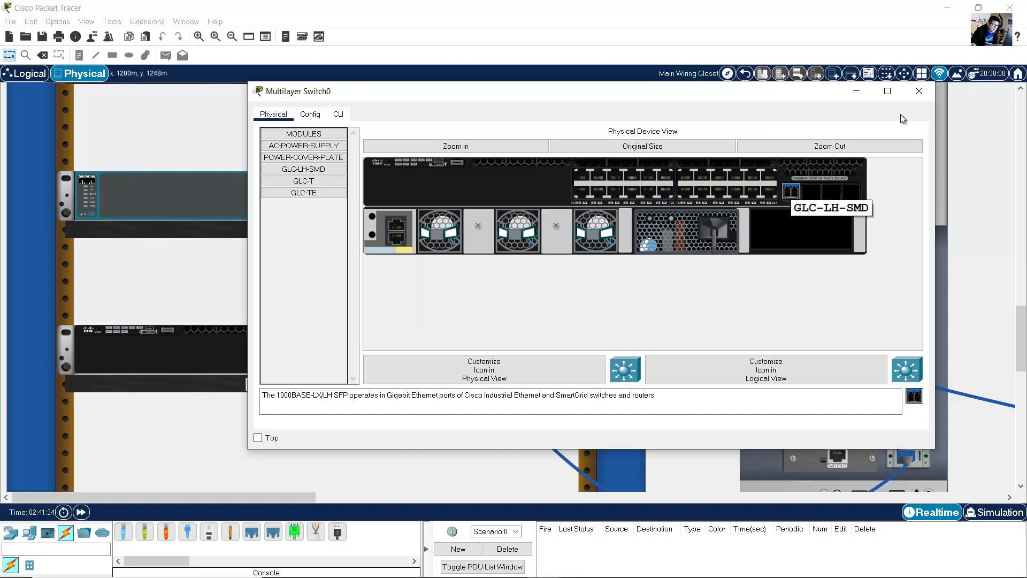
click(919, 91)
Take a fiber cable from the pegboard and connect GigabitEthernet0/0/0 of Router1 to GigabitEthernet1/1/1 of Multilayer Switch0
scroll(807, 372, up, 10)
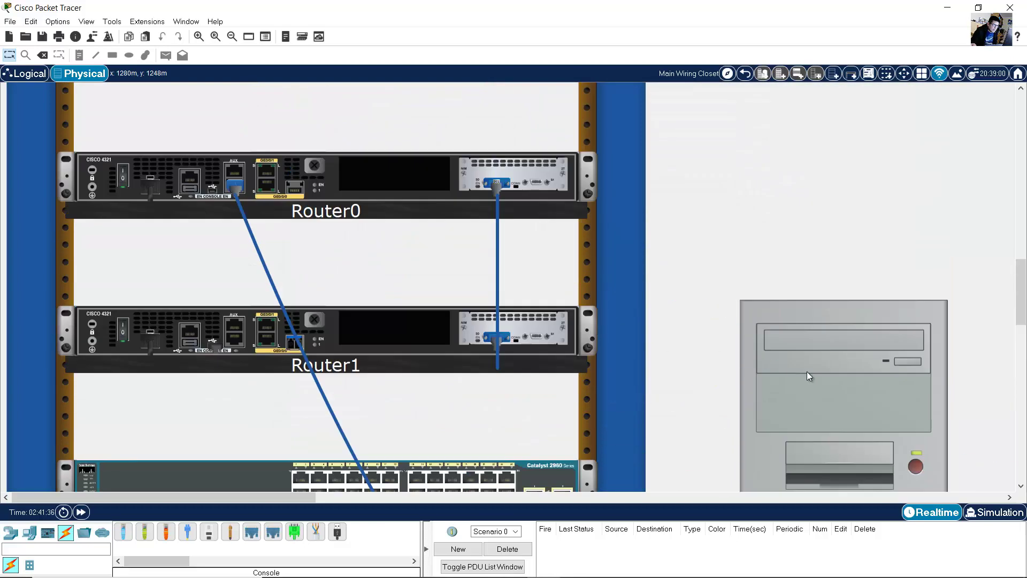
scroll(811, 371, up, 10)
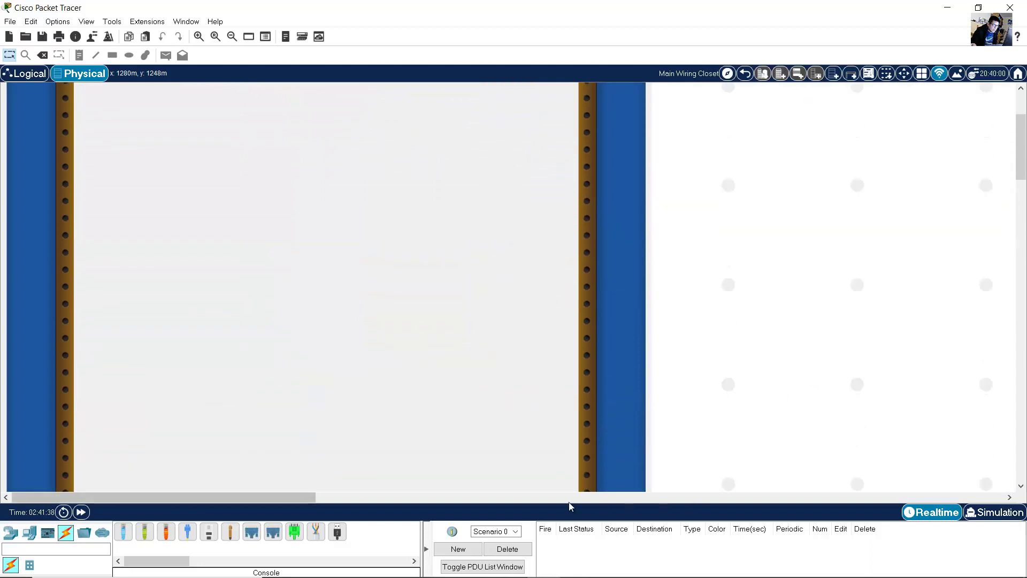
drag(296, 497, 524, 488)
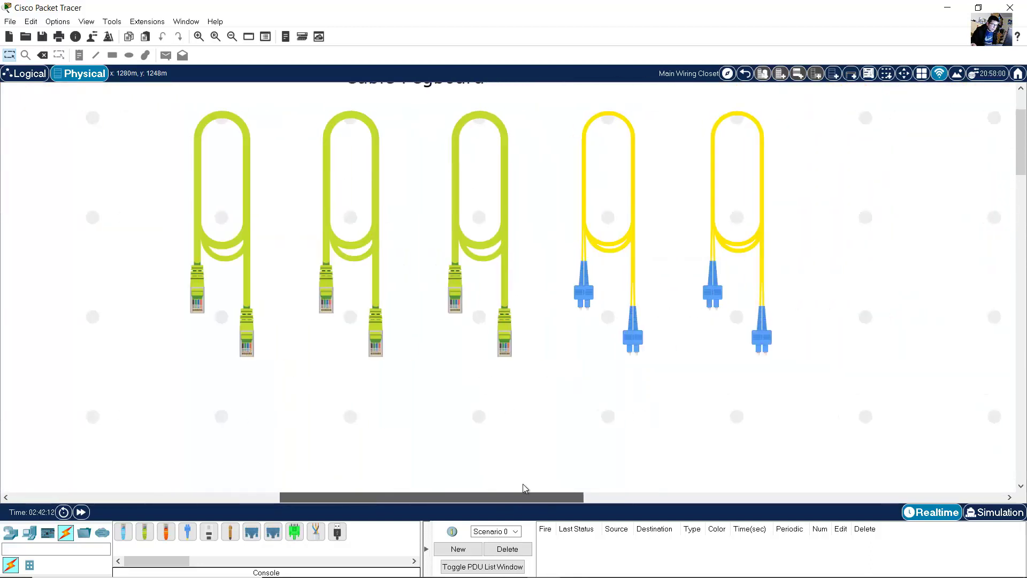
click(613, 250)
drag(535, 497, 289, 505)
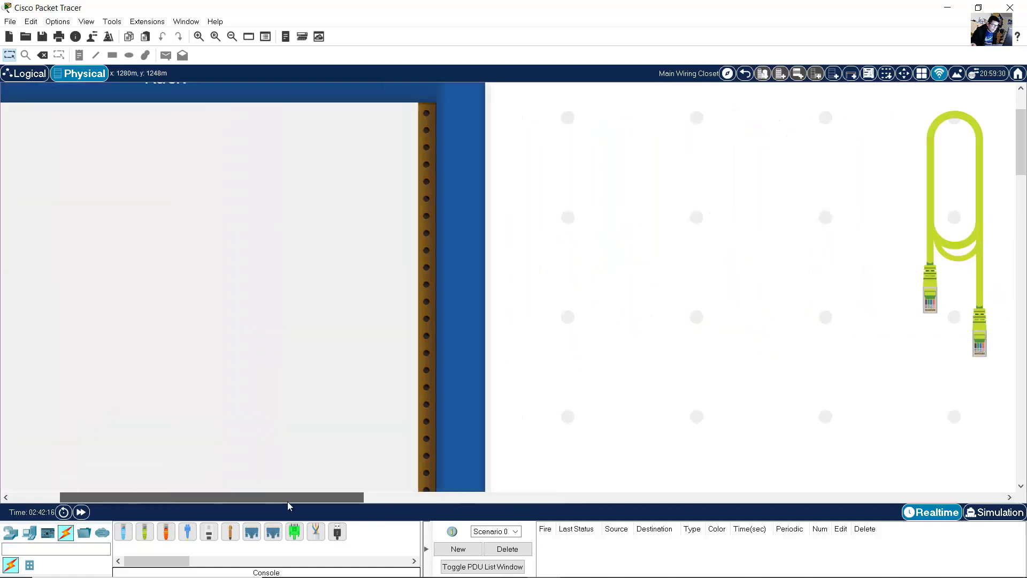
scroll(486, 275, down, 5)
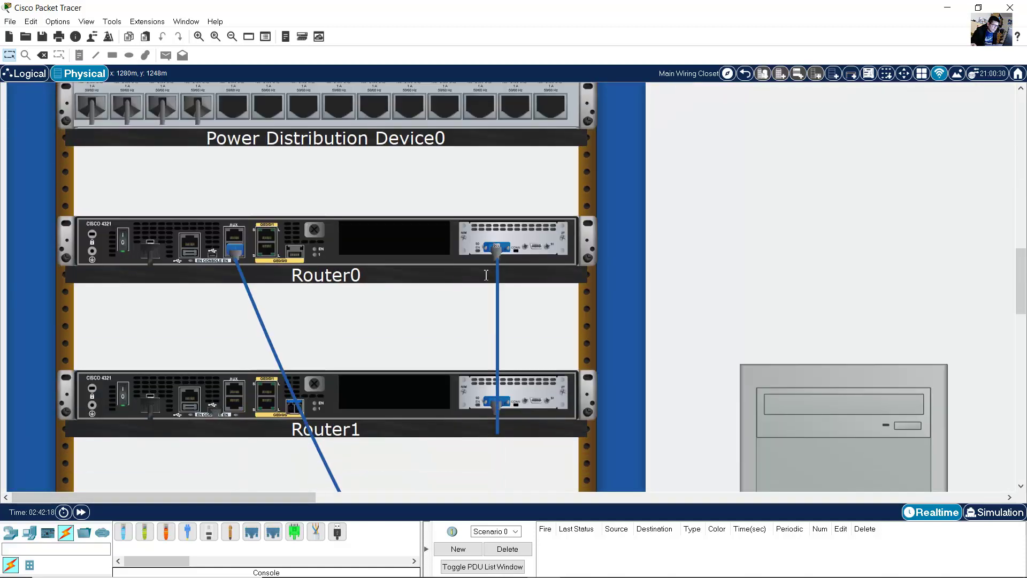
scroll(486, 275, down, 3)
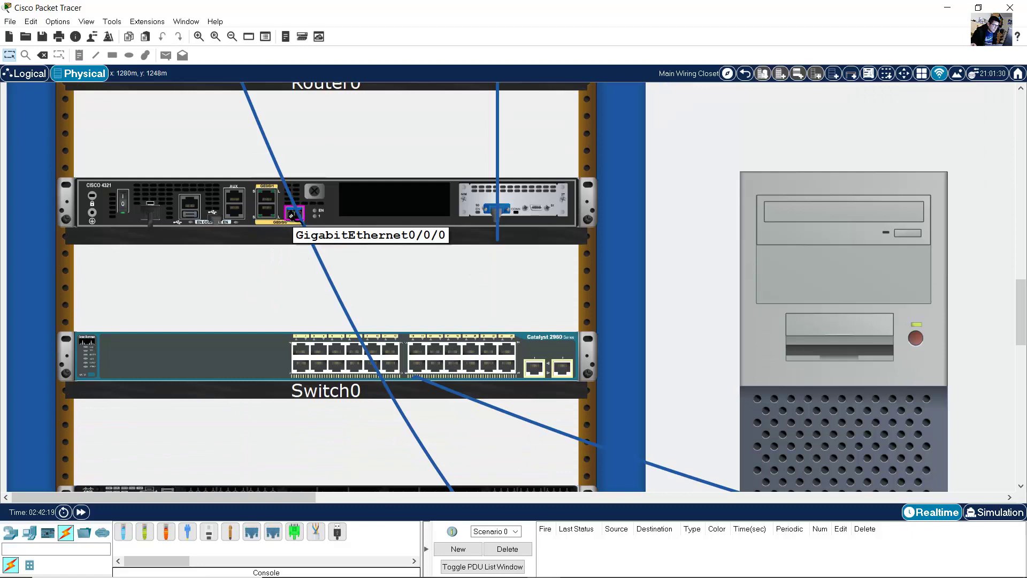
click(292, 214)
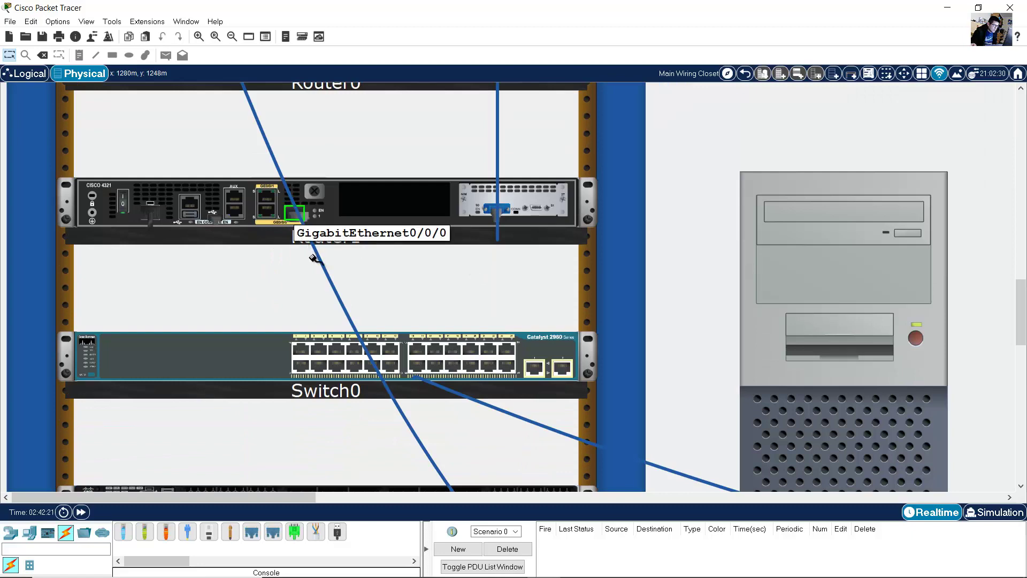
scroll(592, 268, down, 6)
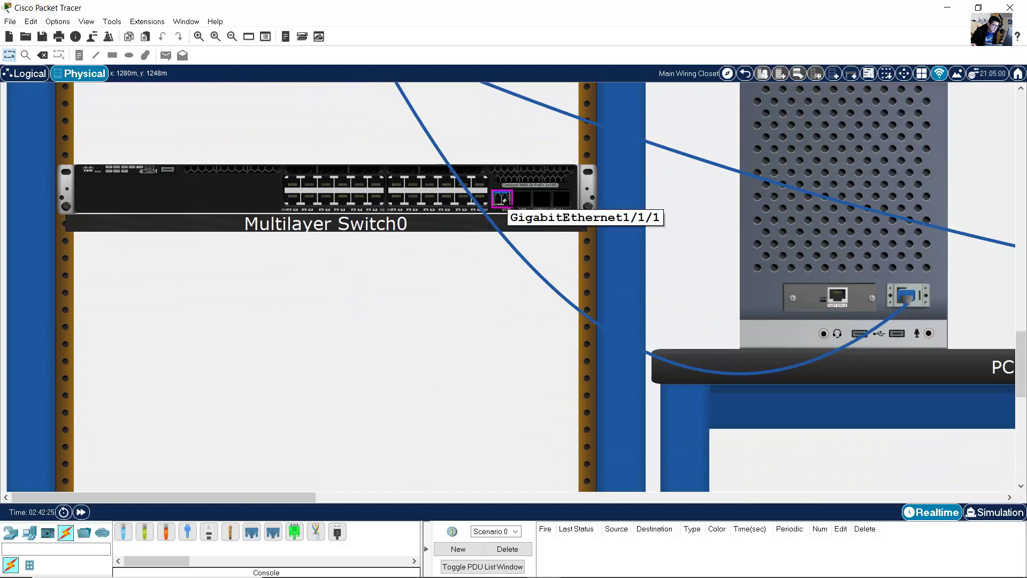
click(504, 200)
scroll(428, 230, up, 7)
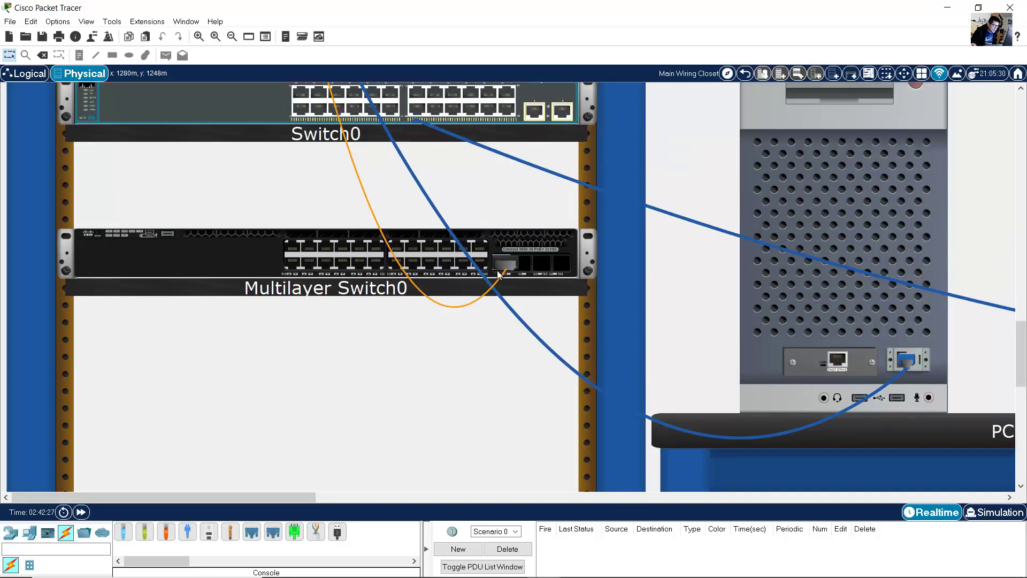
scroll(303, 280, up, 4)
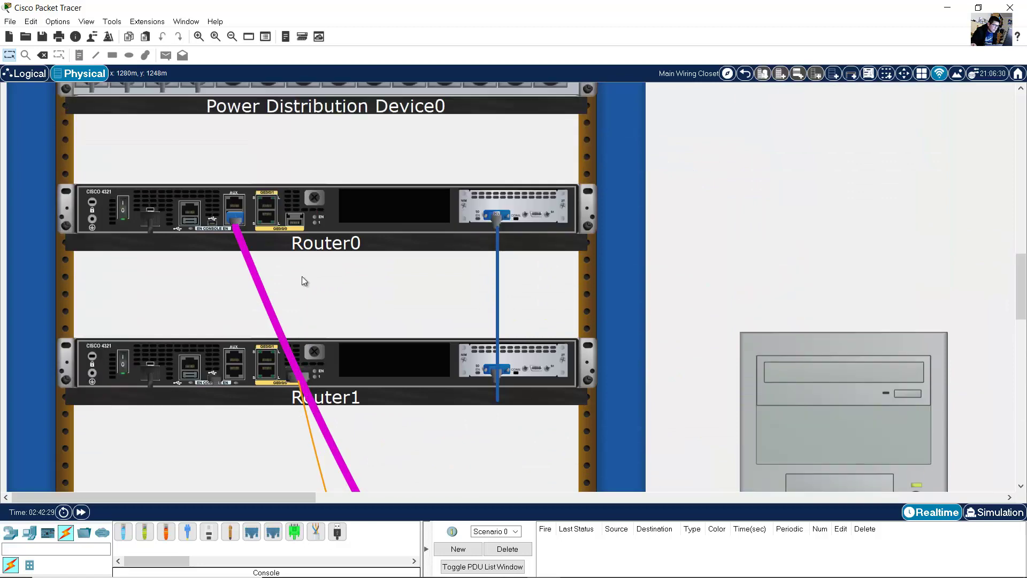
scroll(304, 280, down, 5)
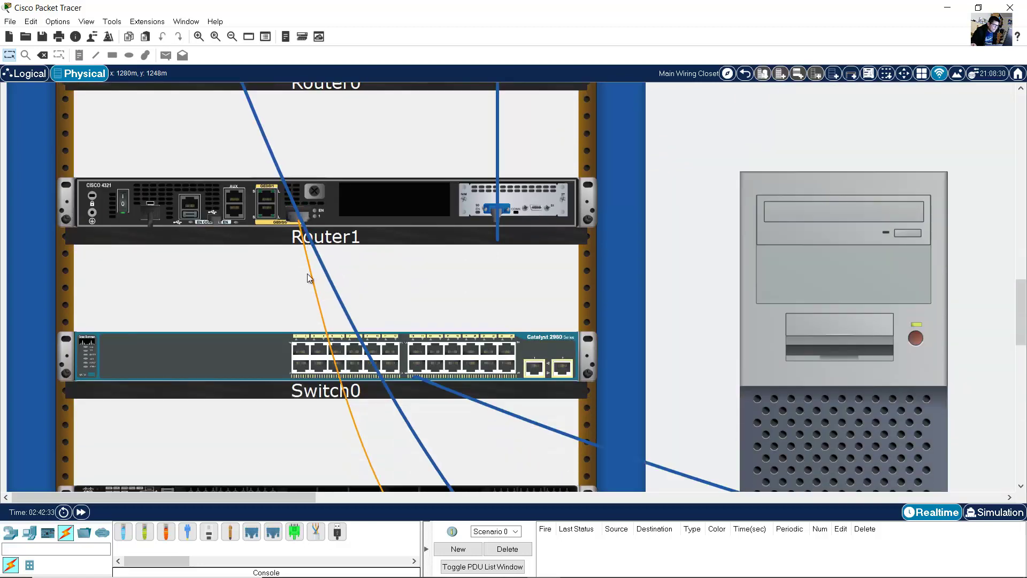
Take a copper straight-through cable from the pegboard and connect Router1's upper copper Gigabit Ethernet port to Switch0's first Gigabit uplink port
scroll(418, 496, right, 10)
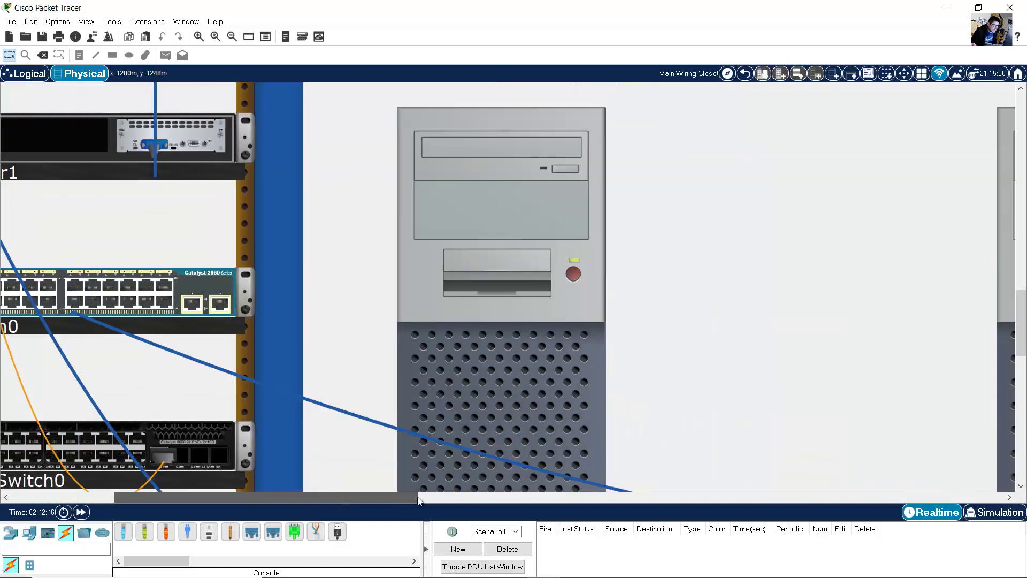
scroll(606, 326, up, 8)
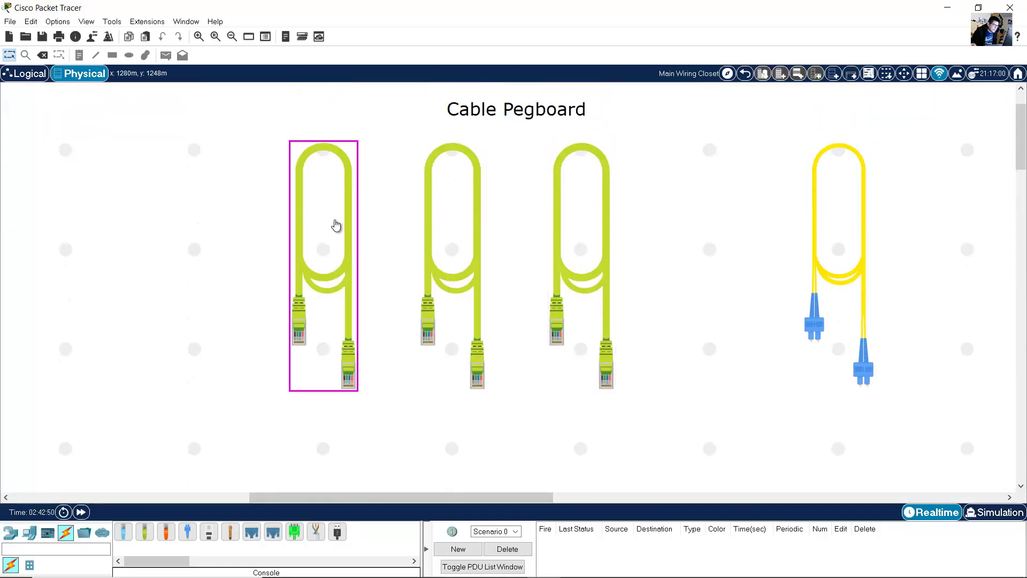
mouse_move(336, 224)
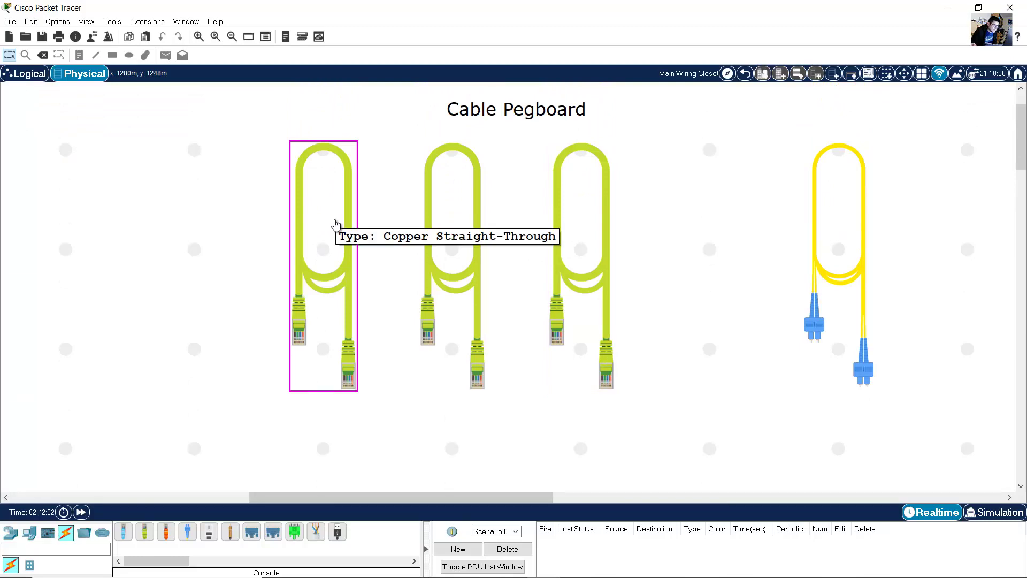
click(336, 223)
scroll(515, 501, left, 10)
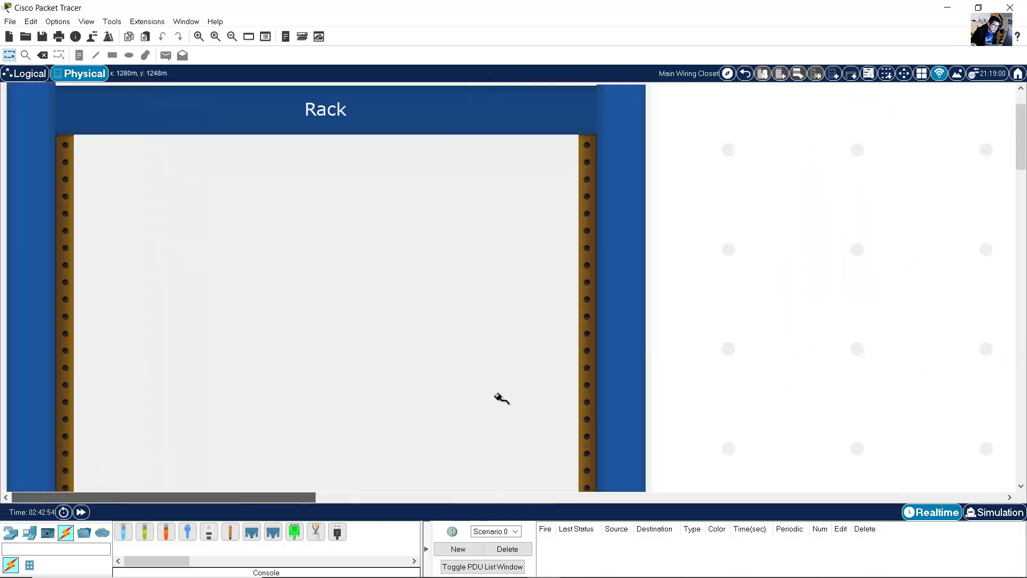
scroll(564, 349, down, 10)
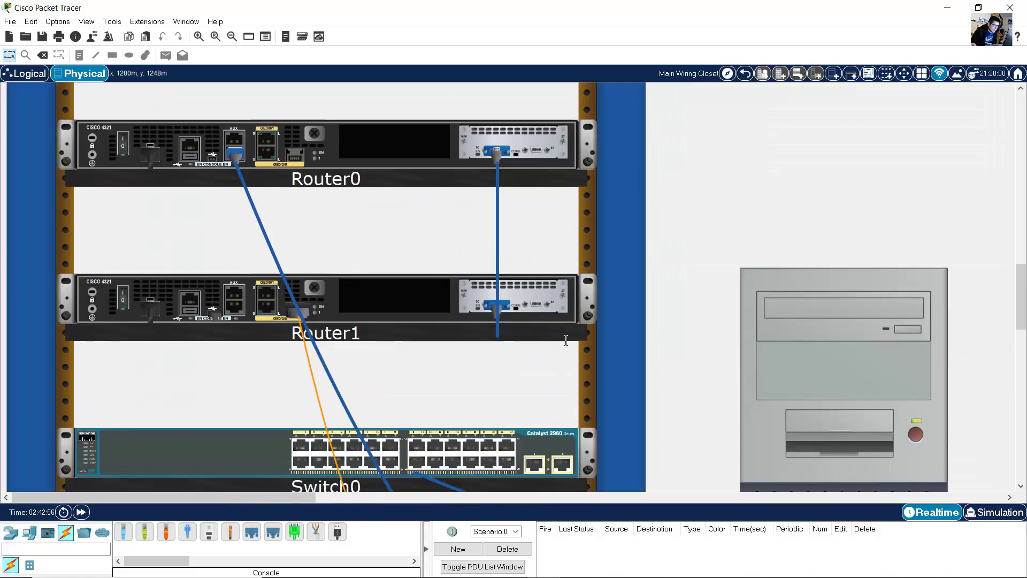
scroll(279, 171, down, 3)
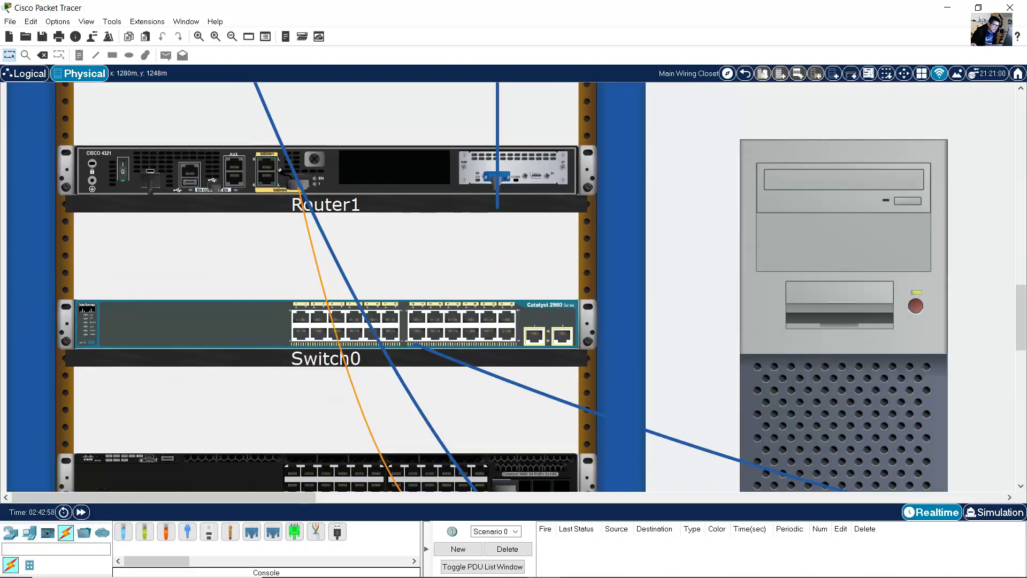
click(266, 167)
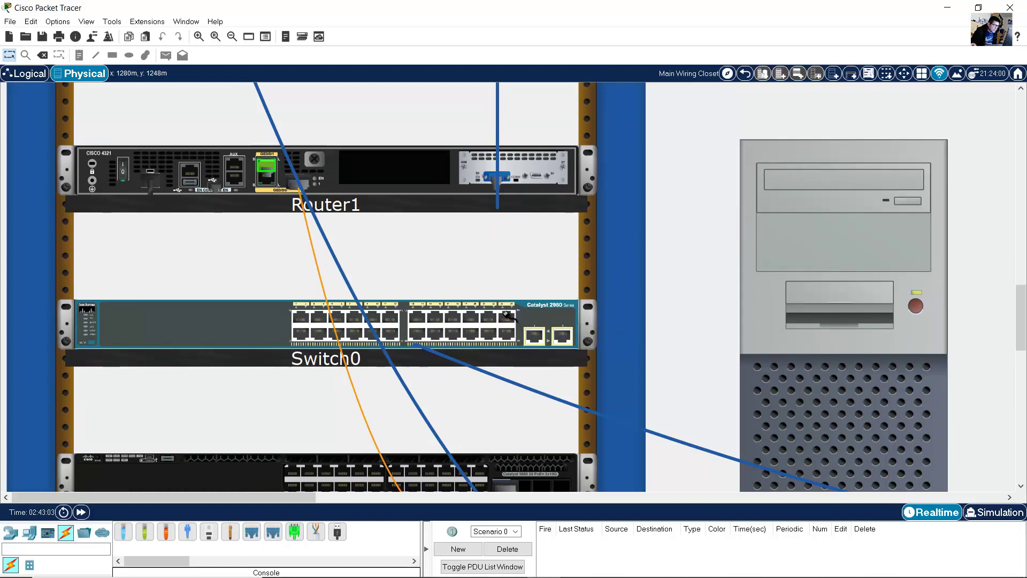
click(536, 337)
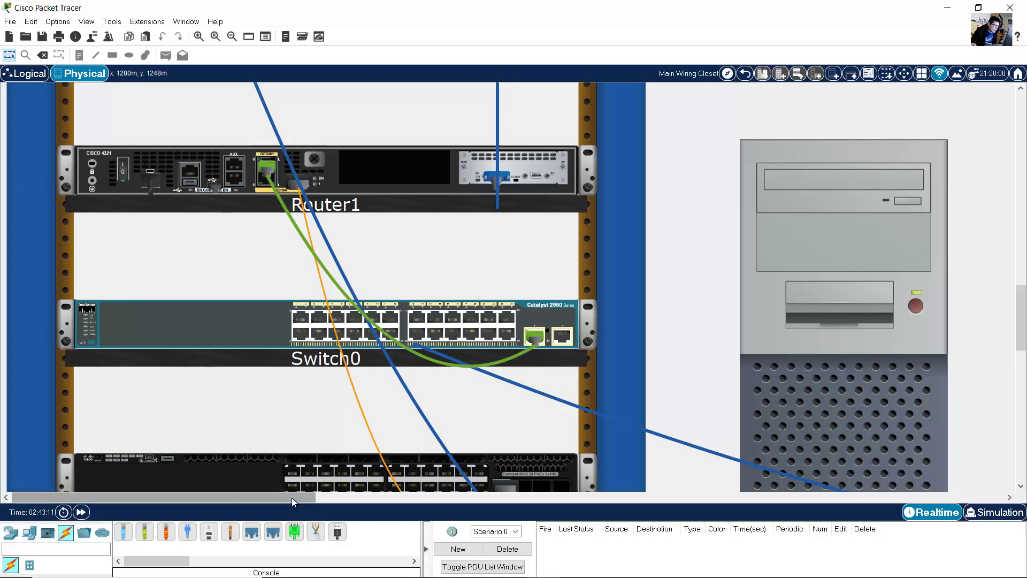
Take a copper straight-through cable from the pegboard and connect Switch0's GigabitEthernet0/2 to Multilayer Switch0's first upper-row copper port
drag(292, 500, 682, 342)
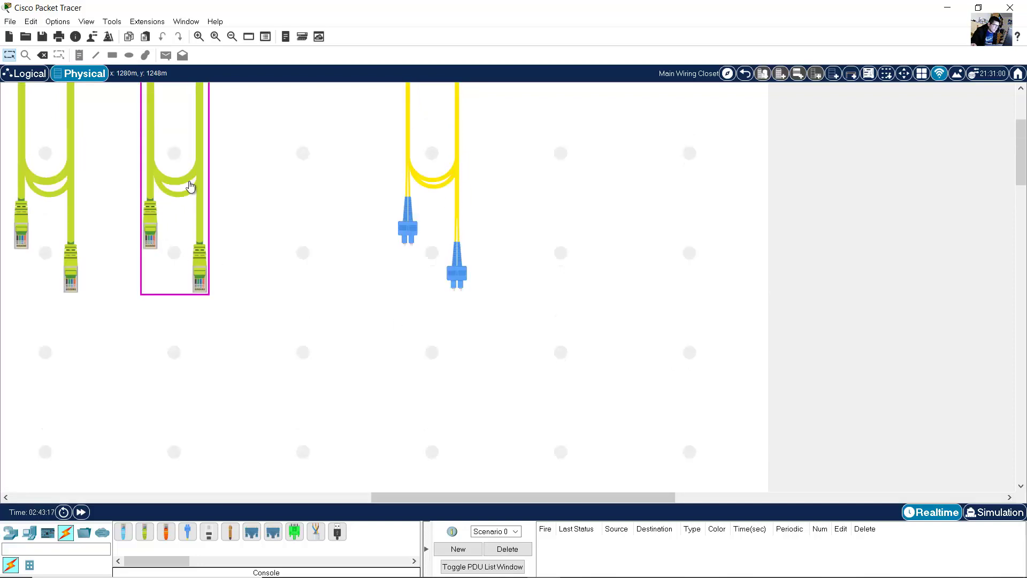
click(190, 186)
drag(449, 497, 91, 497)
scroll(527, 370, down, 10)
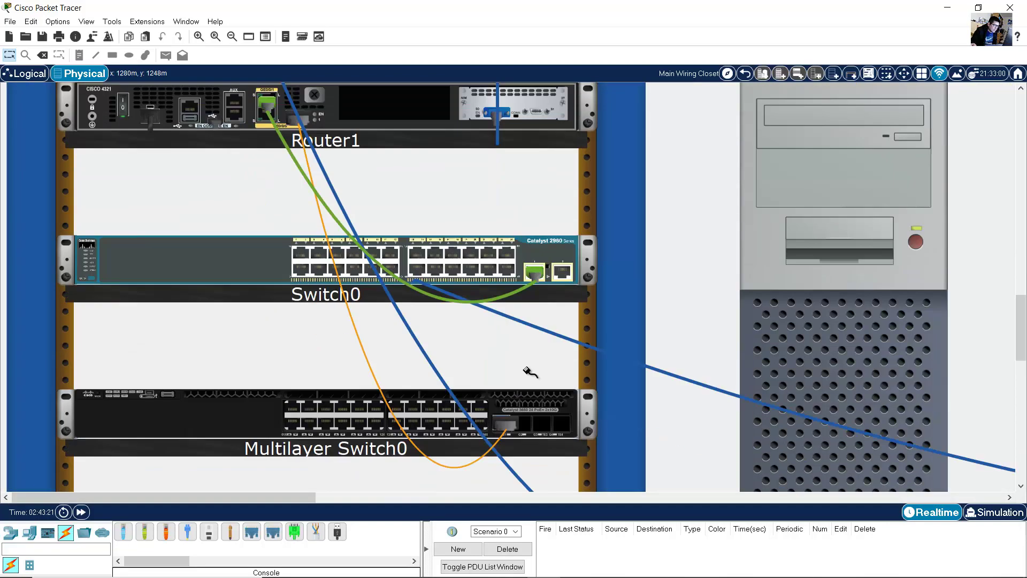
scroll(530, 358, up, 3)
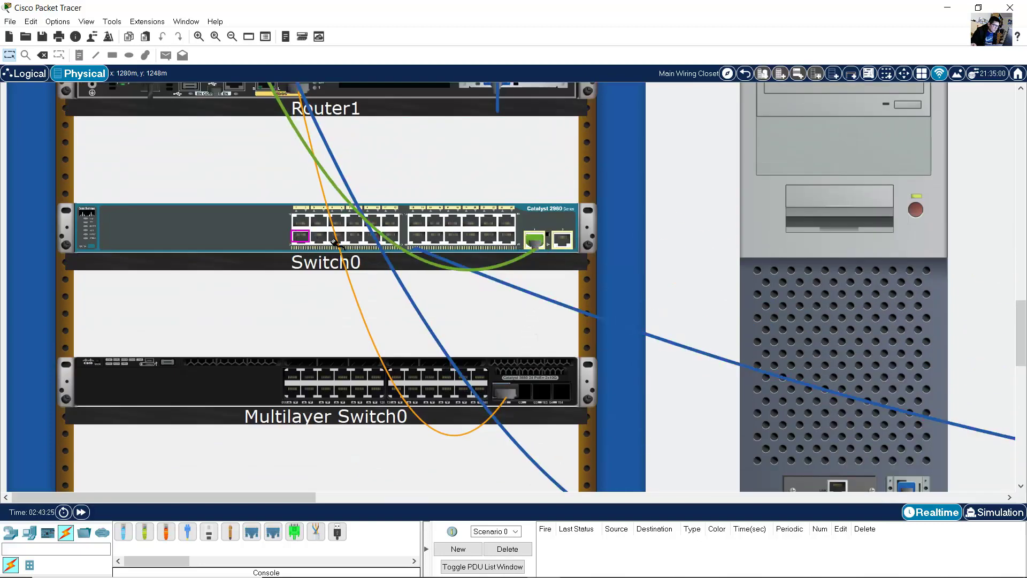
click(562, 241)
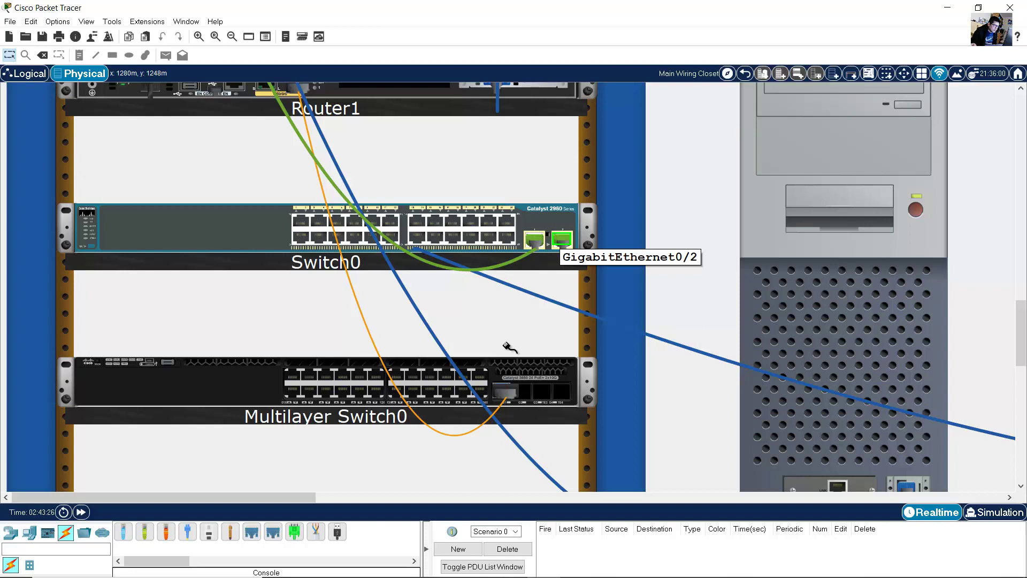
click(292, 377)
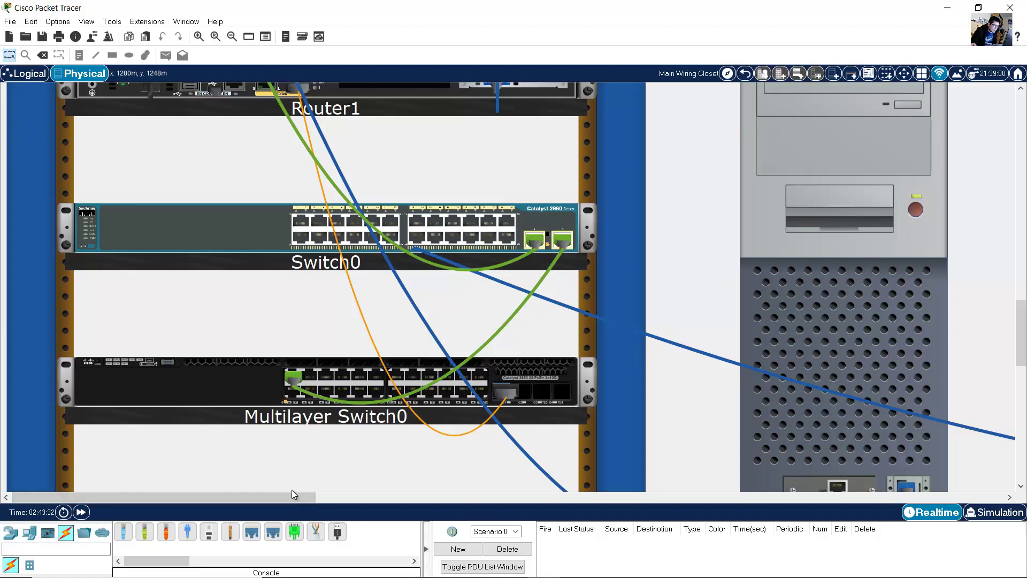
Take the remaining copper straight-through cable from the pegboard and connect Switch0's last upper-row Ethernet port to PC0's network port
drag(355, 497, 605, 497)
scroll(801, 254, up, 10)
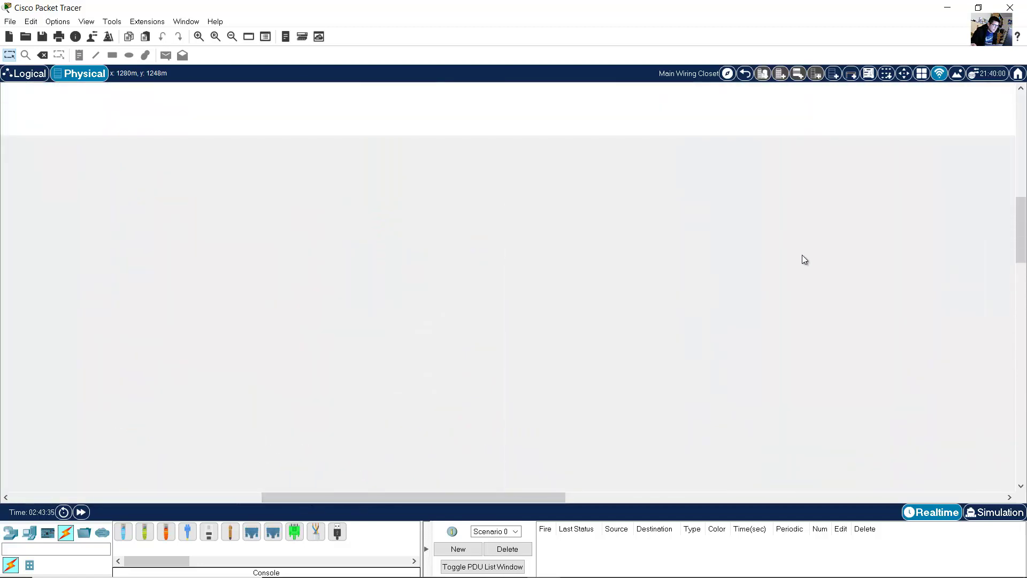
click(399, 218)
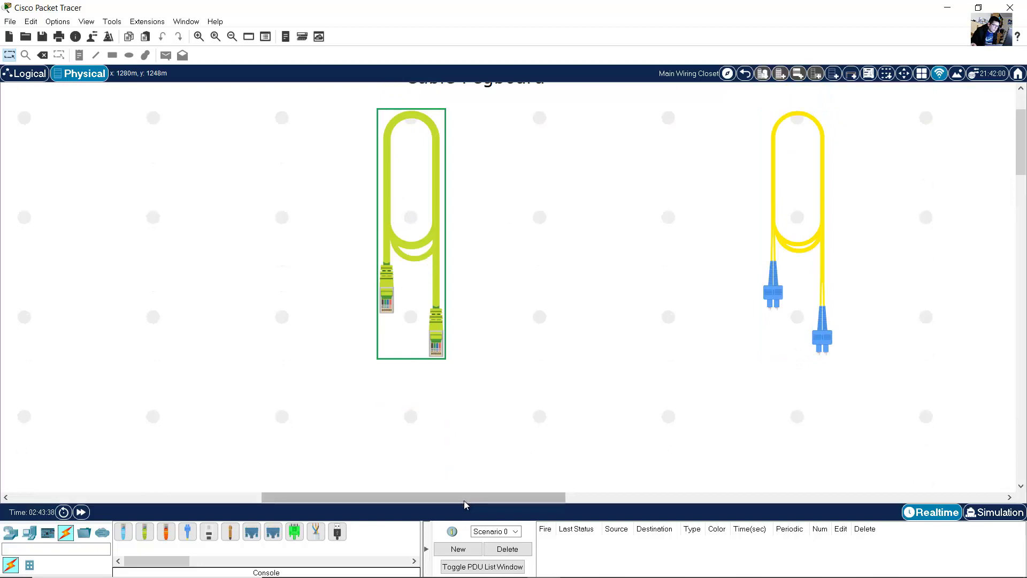
drag(447, 497, 197, 497)
scroll(712, 340, down, 5)
scroll(737, 354, down, 10)
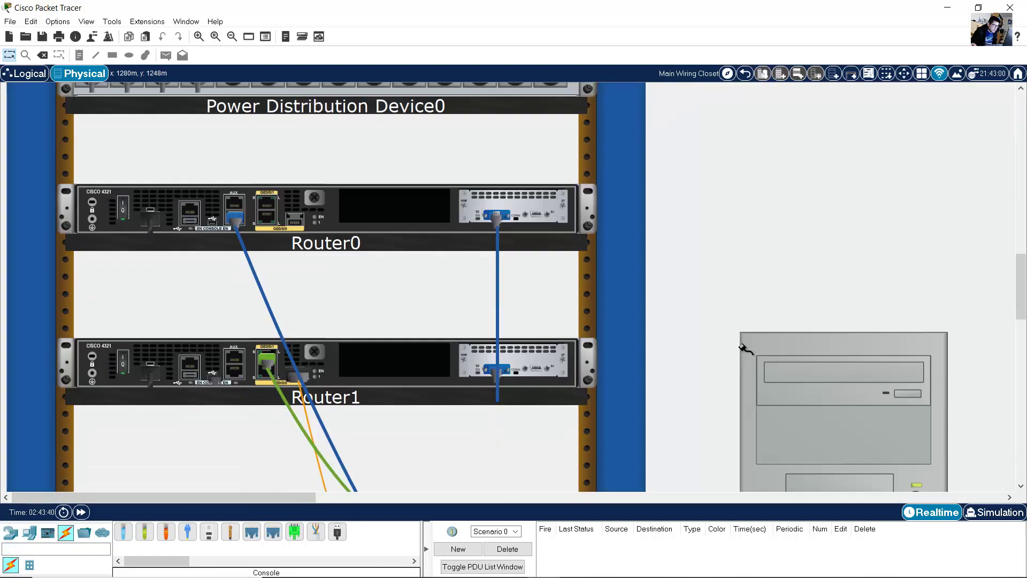
scroll(613, 214, up, 2)
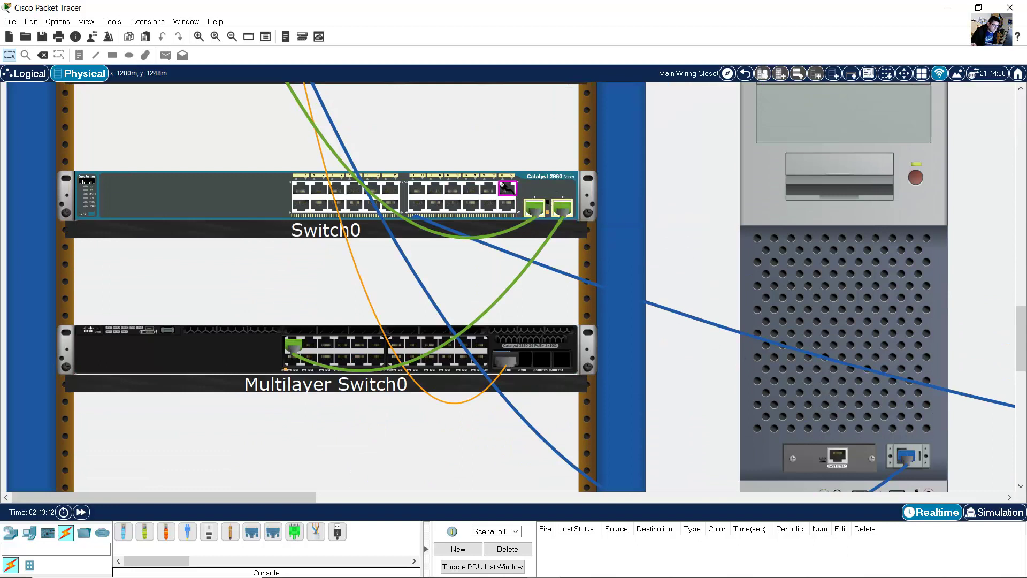
click(508, 189)
click(839, 455)
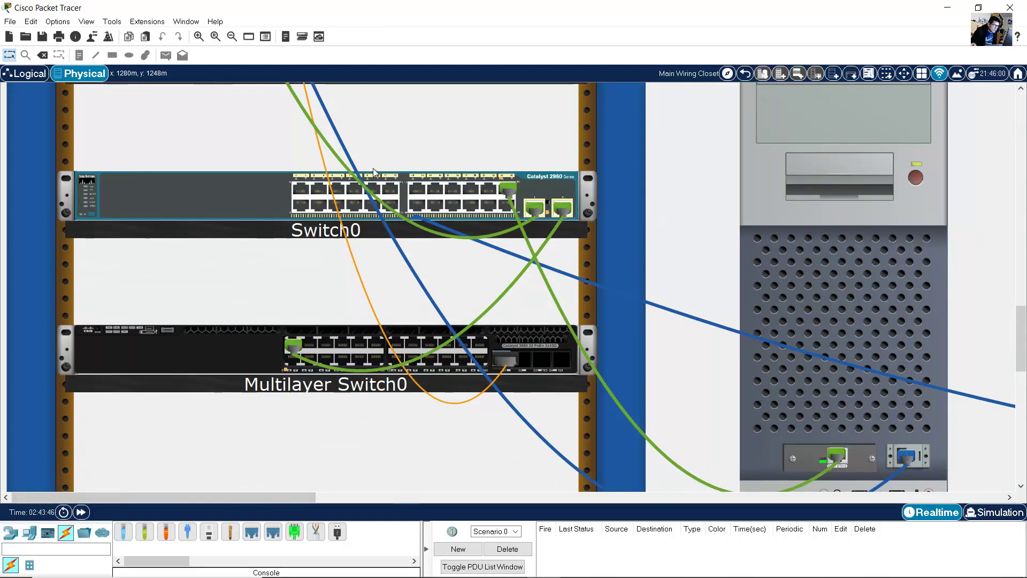
Examine the cabling between the routers, both switches, PC0 and PC2 across the wiring closet
click(232, 36)
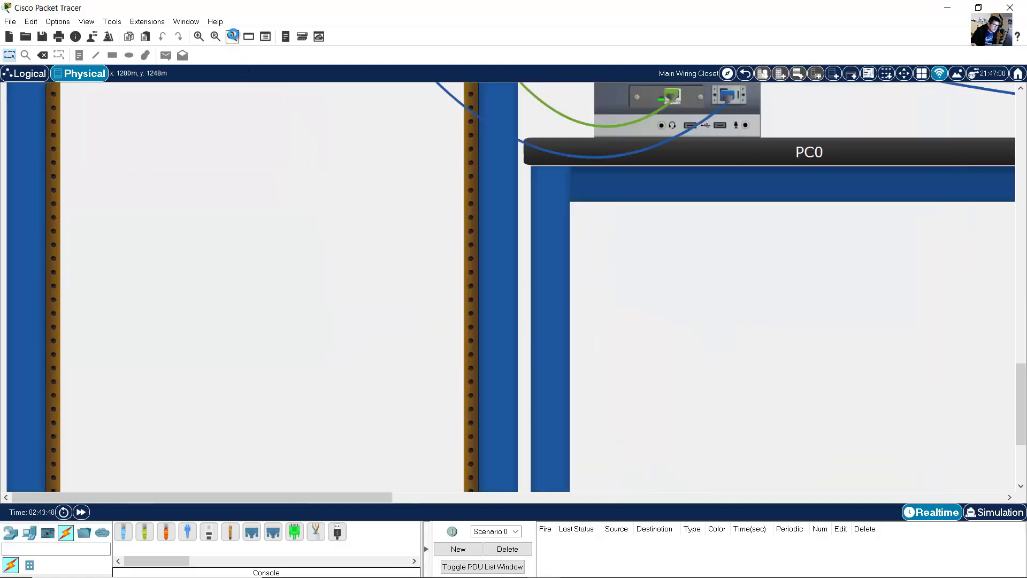
click(232, 36)
click(233, 36)
scroll(610, 209, up, 5)
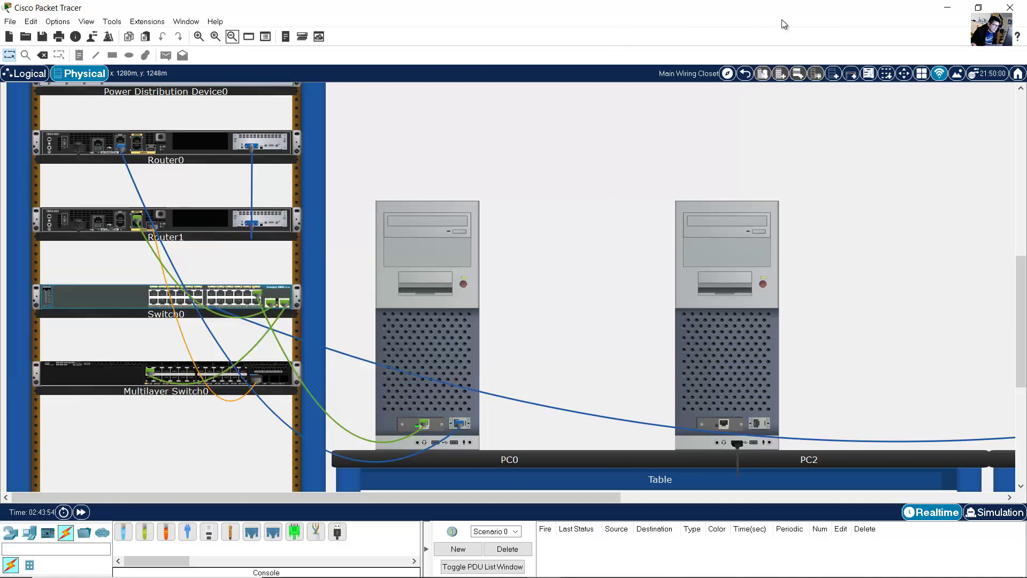
scroll(441, 137, up, 1)
click(199, 37)
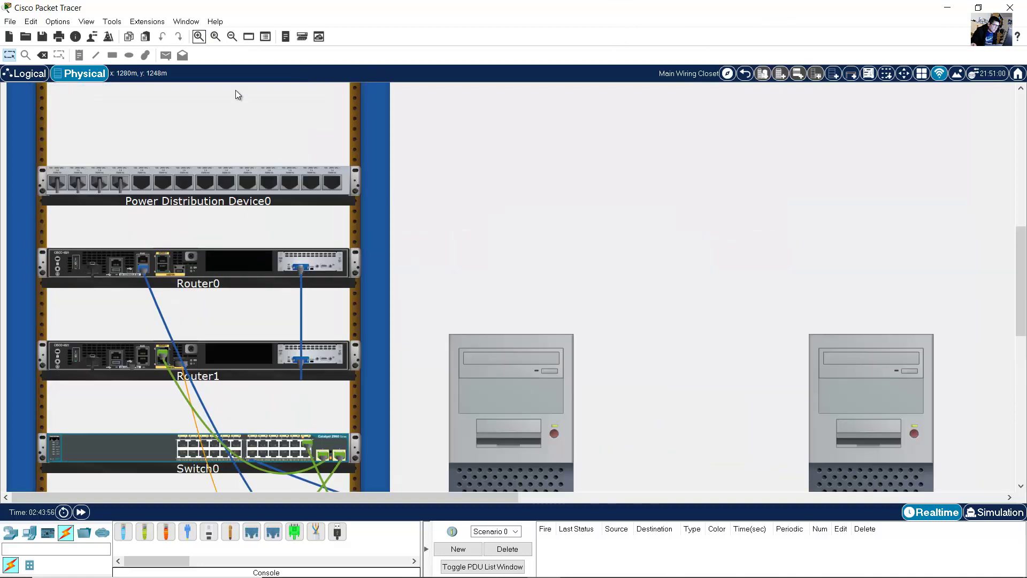
scroll(363, 213, down, 4)
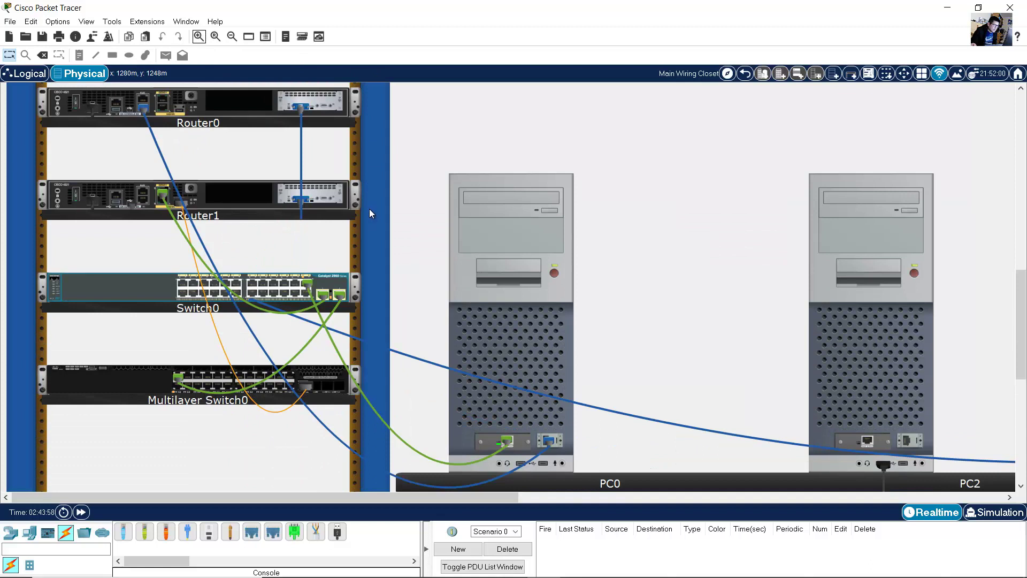